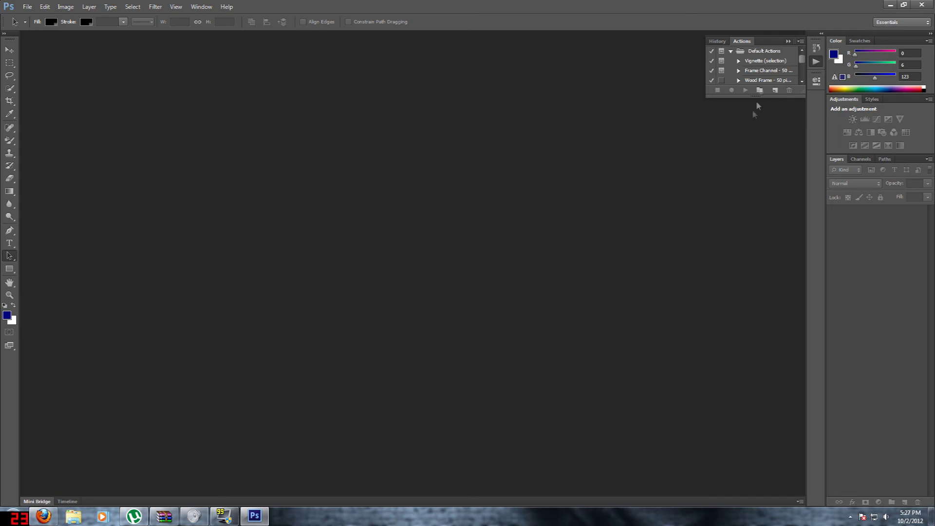
# Create a new 1920 x 1080 pixel document in 8-bit RGB Color at 1080 pixels/inch with a transparent background
pyautogui.click(787, 42)
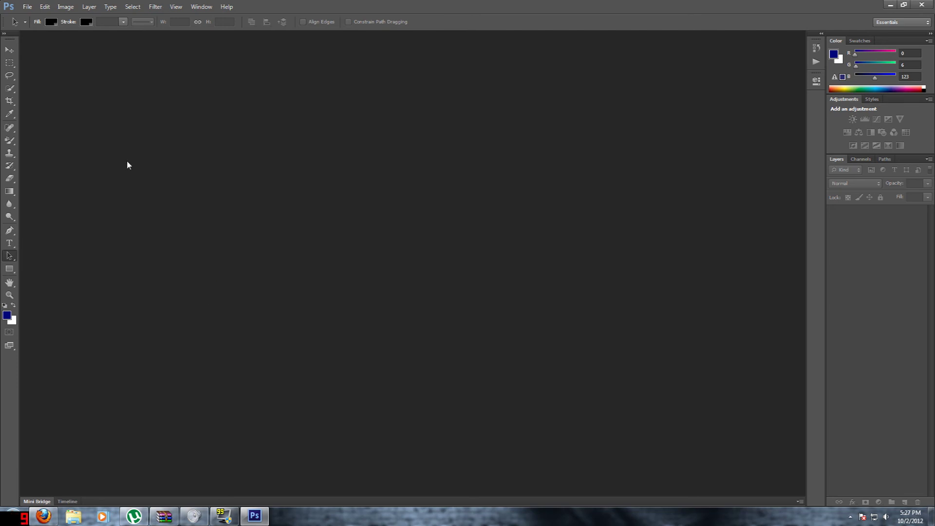
pyautogui.click(26, 7)
pyautogui.click(35, 18)
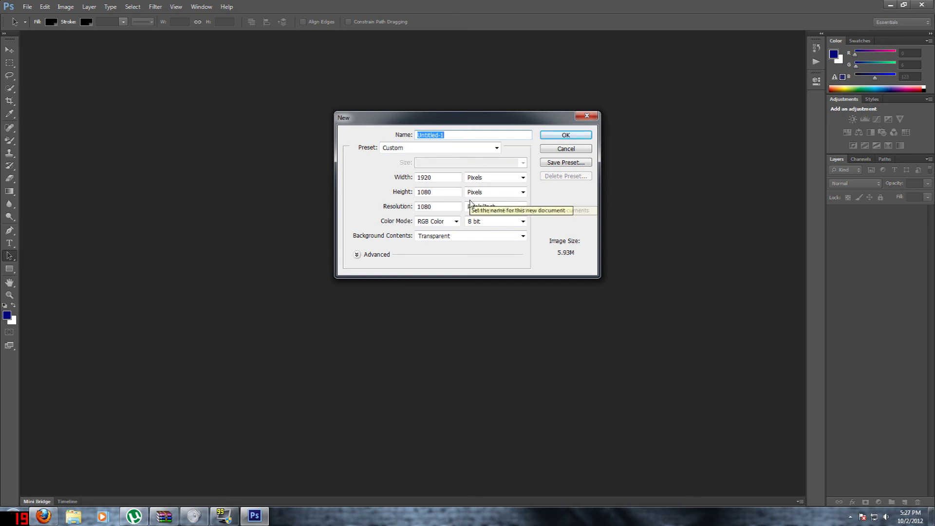
pyautogui.click(478, 178)
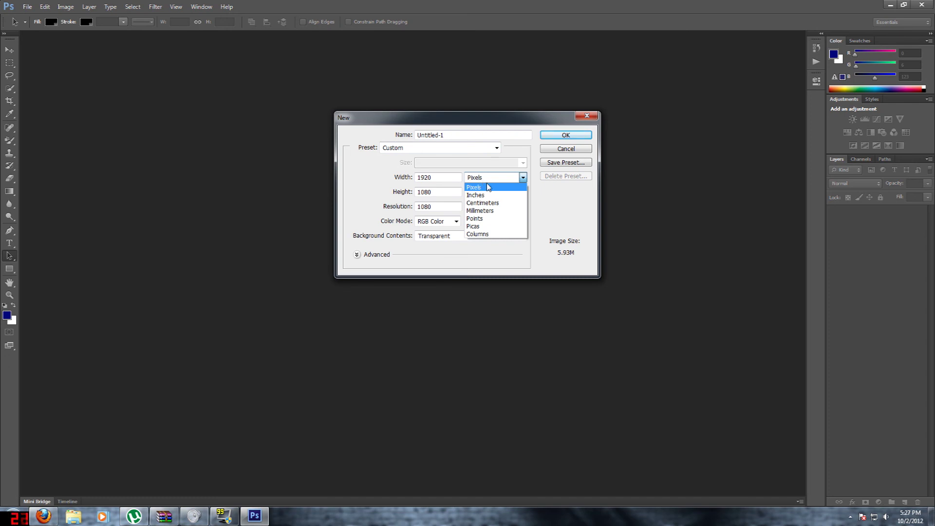
pyautogui.click(488, 188)
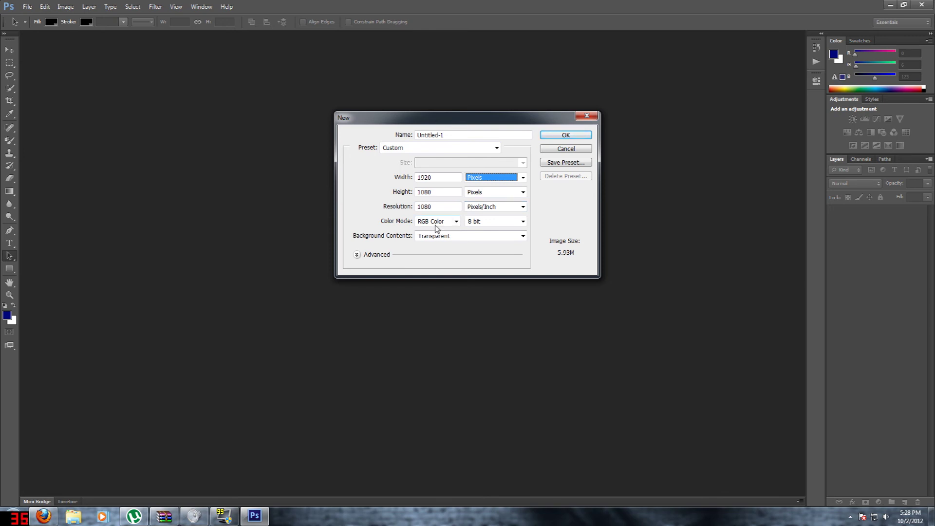
pyautogui.click(490, 224)
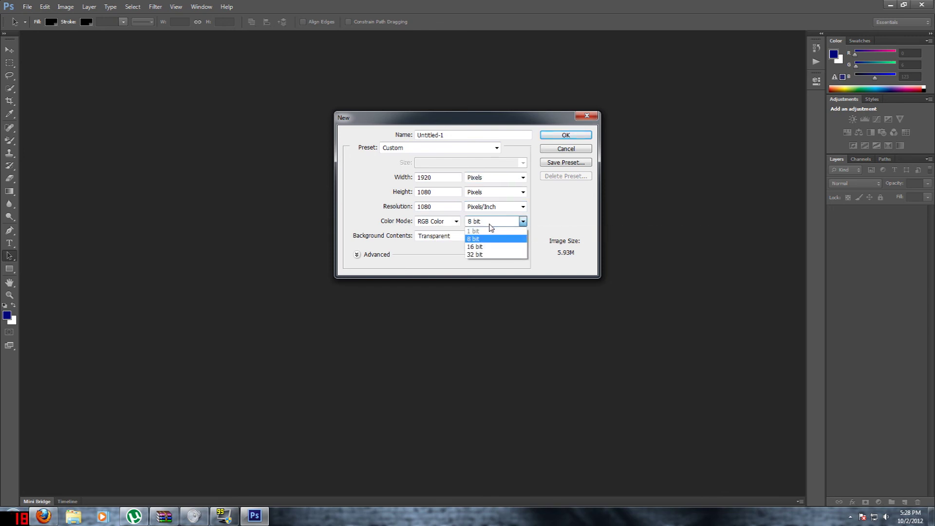
pyautogui.click(489, 246)
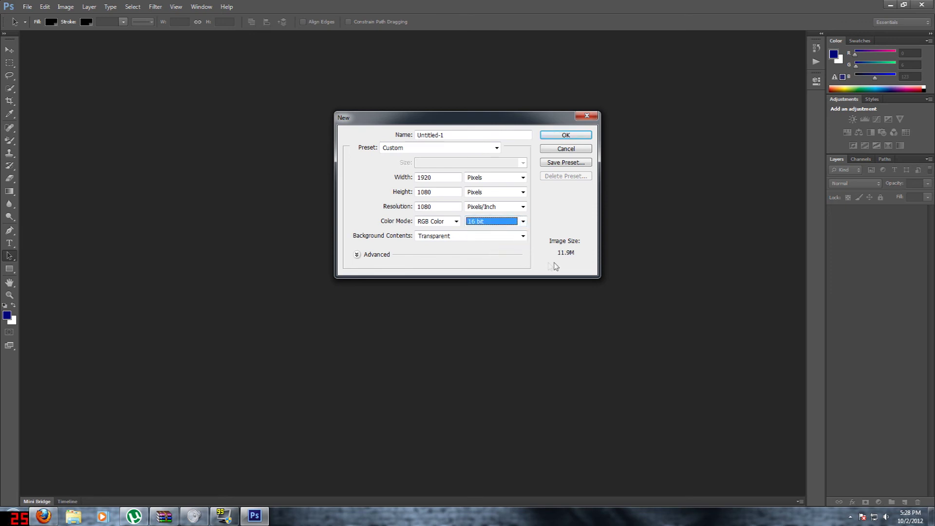
pyautogui.click(497, 224)
pyautogui.click(497, 238)
pyautogui.click(436, 237)
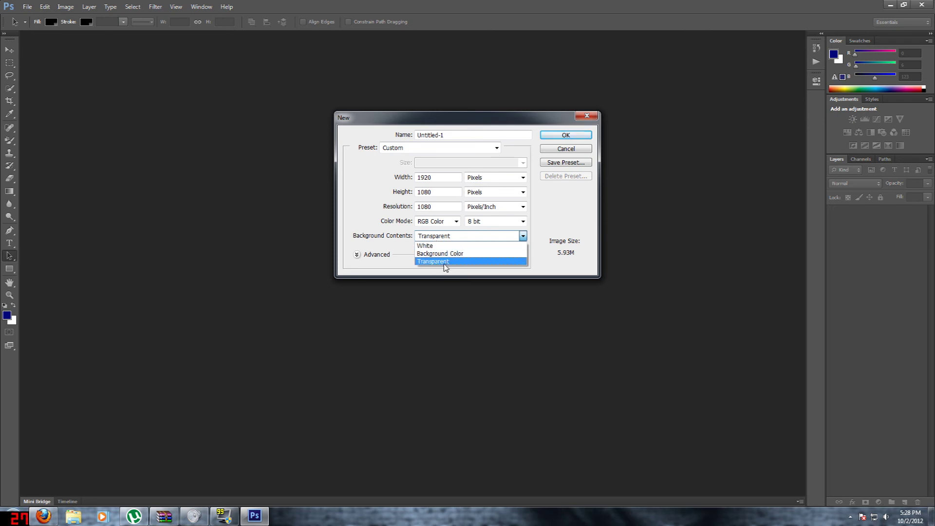
pyautogui.click(443, 262)
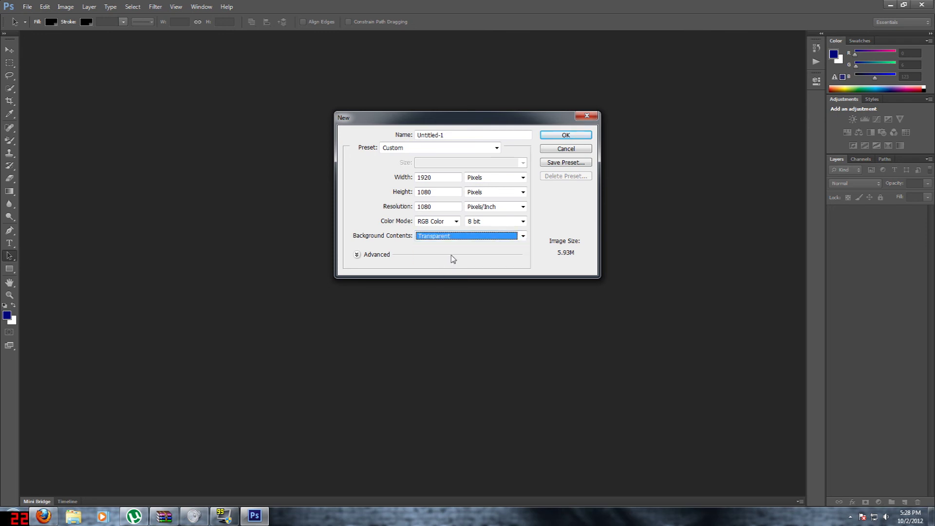
pyautogui.click(561, 135)
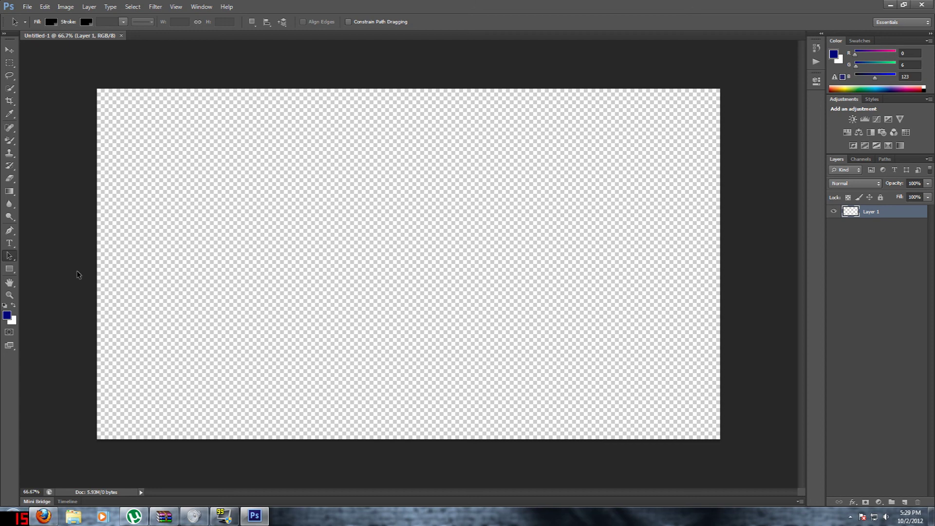
# Activate the Gradient tool and look through the gradient presets, keeping the black-to-white gradient
pyautogui.click(12, 196)
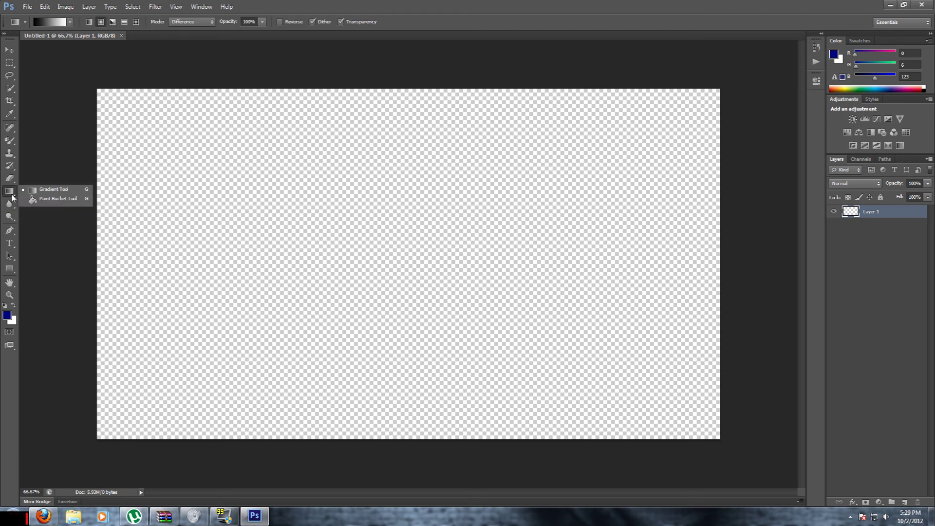
pyautogui.click(48, 191)
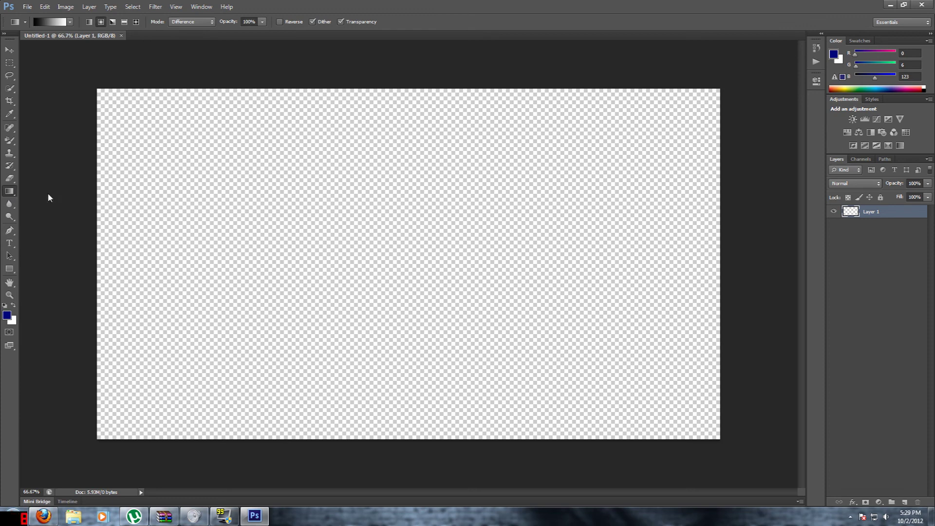
pyautogui.click(70, 24)
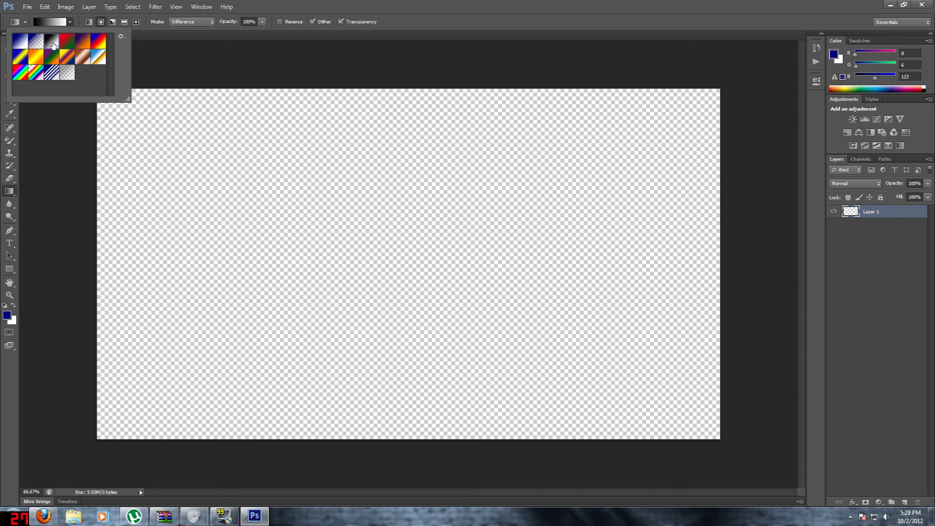
pyautogui.click(142, 81)
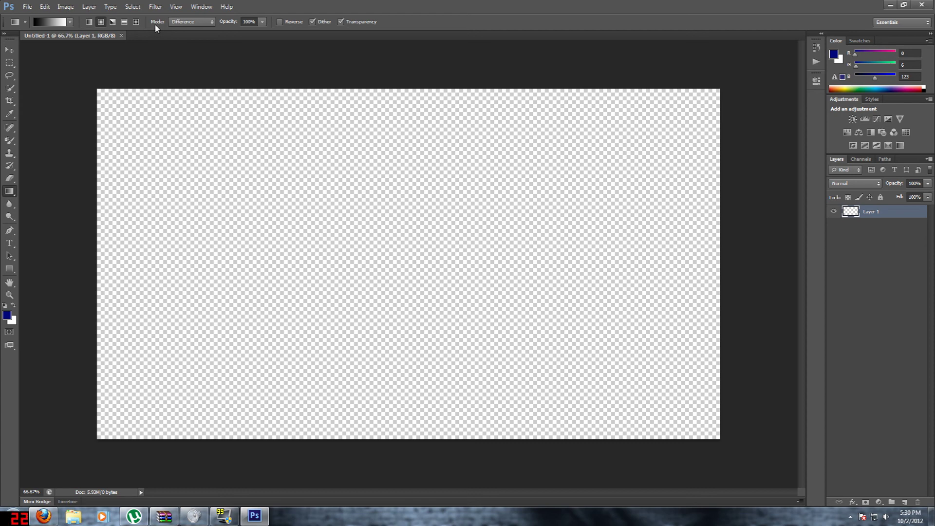
# Try a diagonal linear black-to-white gradient across the canvas and undo it
pyautogui.click(89, 22)
pyautogui.moveTo(323, 137); pyautogui.dragTo(254, 219)
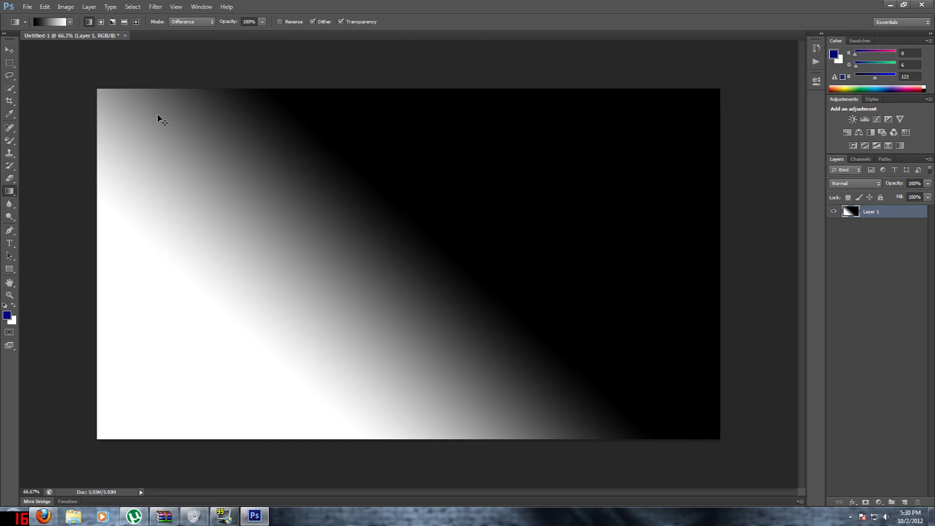
pyautogui.hotkey('ctrl', 'z')
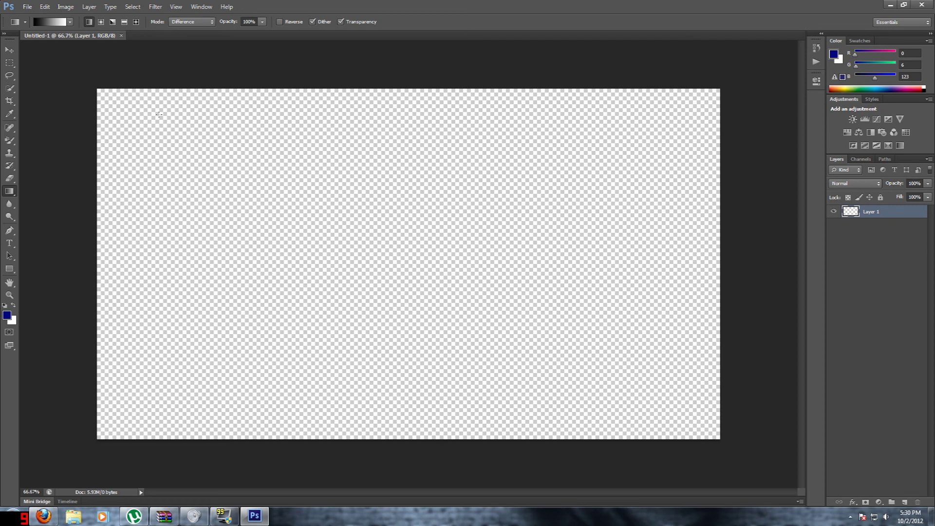
# Try radial gradients of different sizes and positions on the canvas, undoing each one
pyautogui.click(101, 24)
pyautogui.moveTo(398, 209); pyautogui.dragTo(303, 266)
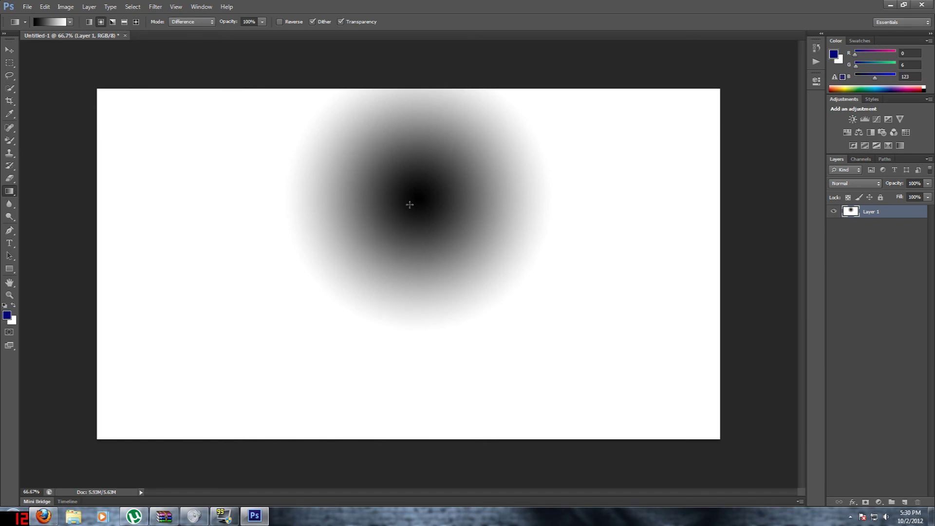
pyautogui.hotkey('ctrl', 'z')
pyautogui.moveTo(554, 170); pyautogui.dragTo(220, 356)
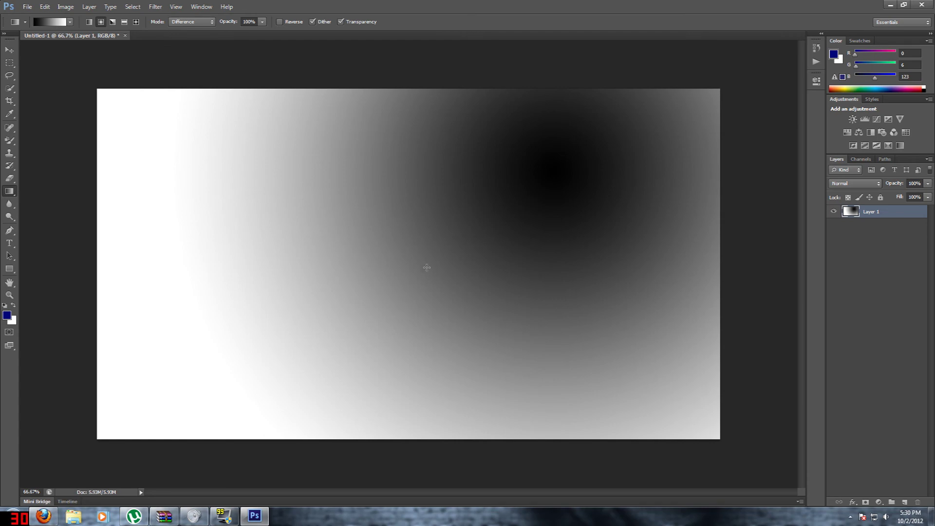
pyautogui.hotkey('ctrl', 'z')
pyautogui.moveTo(397, 259); pyautogui.dragTo(398, 259)
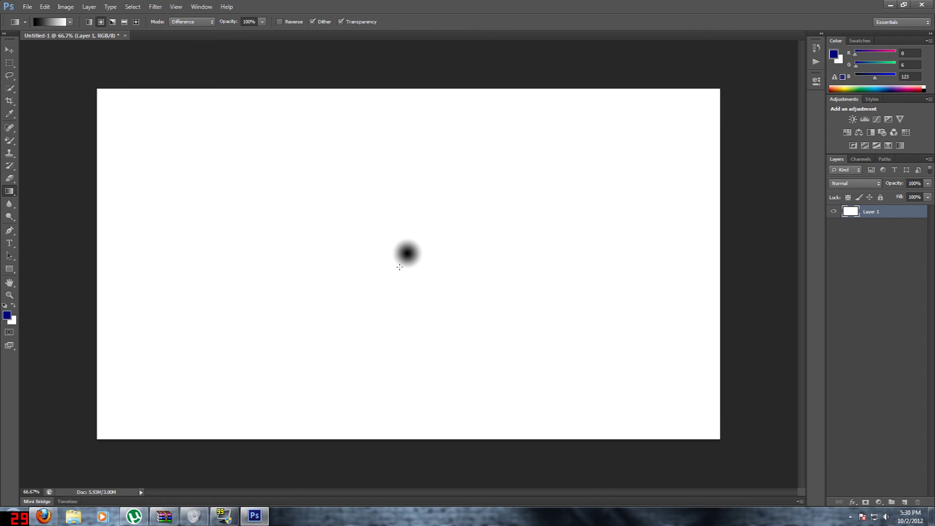
pyautogui.hotkey('ctrl', 'z')
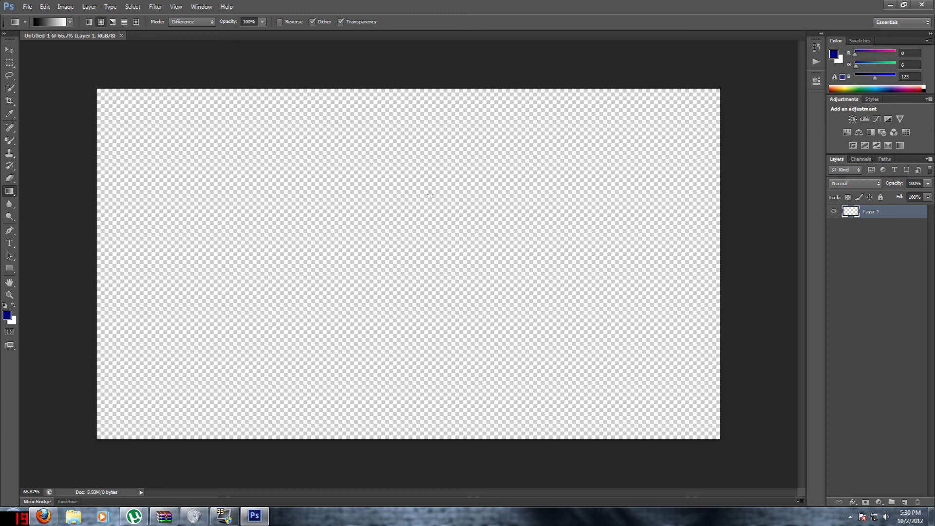
pyautogui.hotkey('ctrl', 'z')
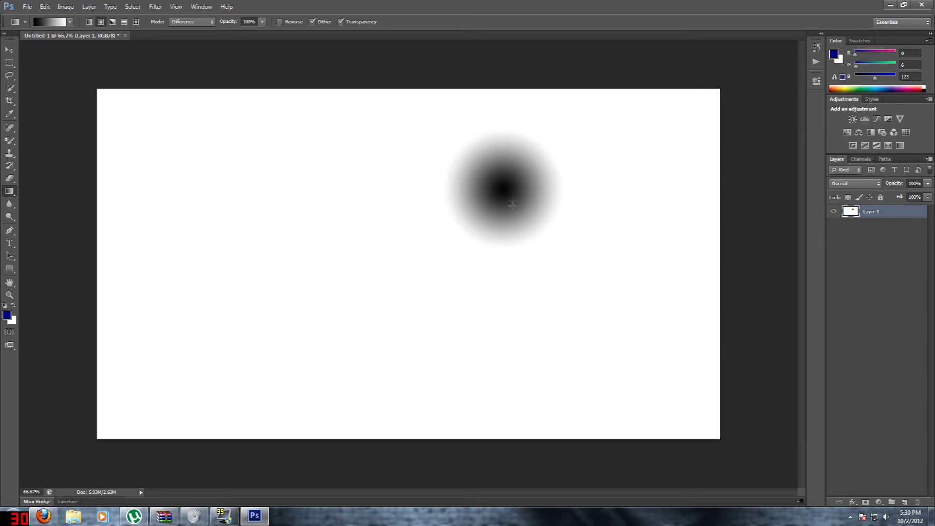
pyautogui.hotkey('ctrl', 'z')
# Turn on Reverse for the gradient, test it with a small radial gradient near the canvas's upper edge, and undo the test
pyautogui.click(280, 22)
pyautogui.moveTo(405, 145); pyautogui.dragTo(380, 182)
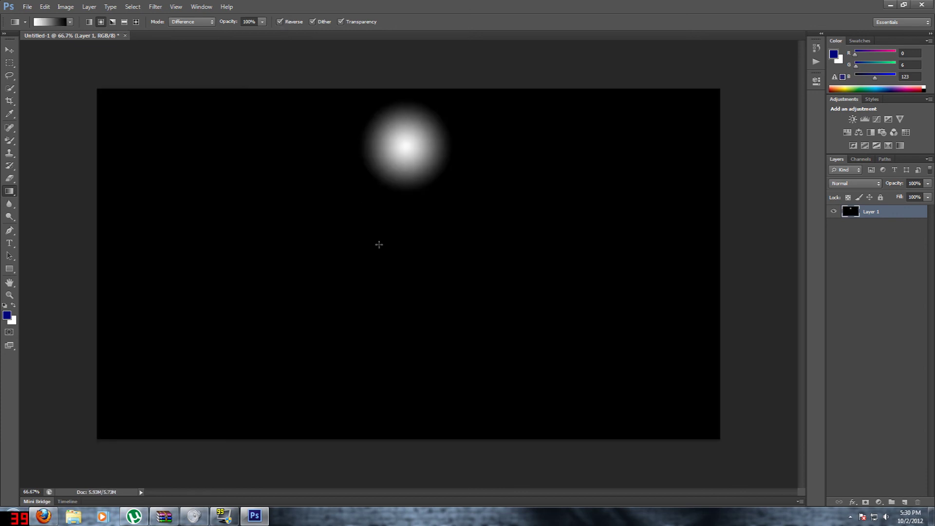
pyautogui.hotkey('ctrl', 'z')
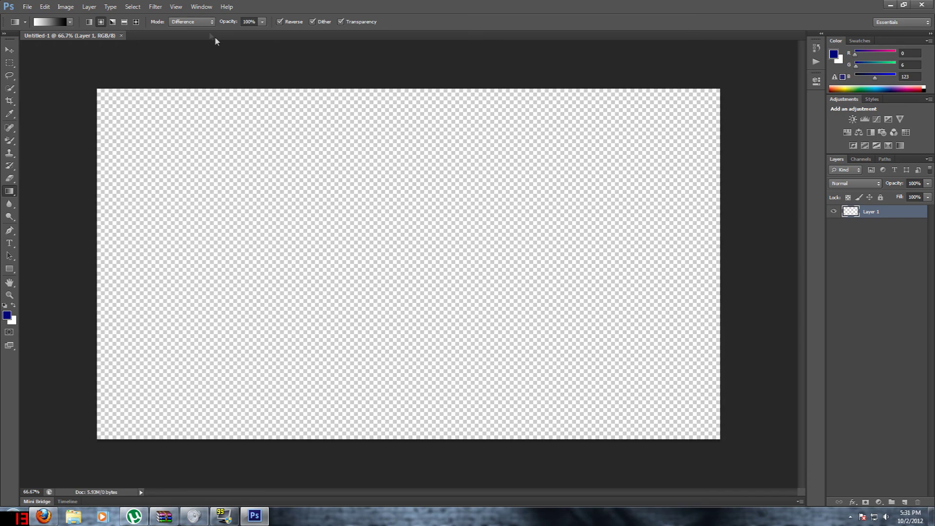
# Try several radial gradients in Normal mode over one another and clear the layer
pyautogui.click(204, 21)
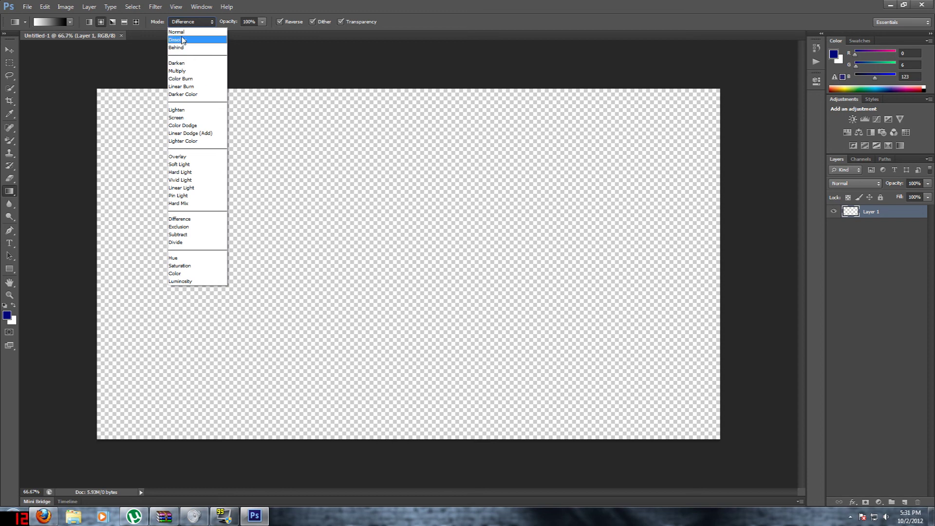
pyautogui.click(182, 32)
pyautogui.moveTo(563, 166); pyautogui.dragTo(428, 267)
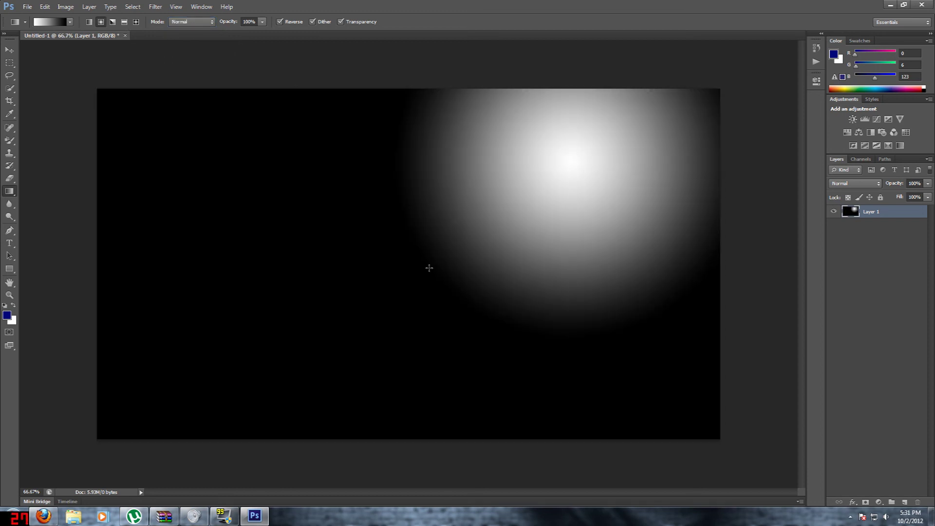
pyautogui.moveTo(240, 287); pyautogui.dragTo(348, 242)
pyautogui.moveTo(612, 167); pyautogui.dragTo(557, 218)
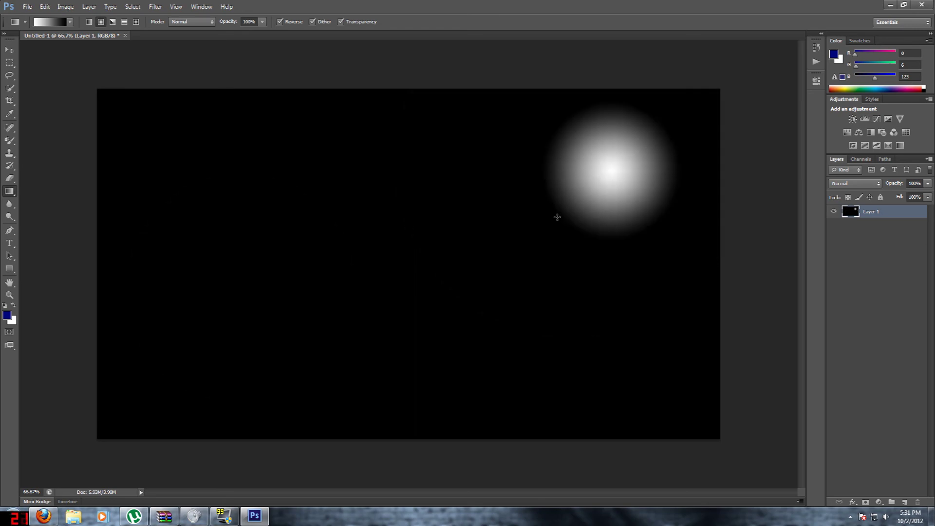
pyautogui.press('Delete')
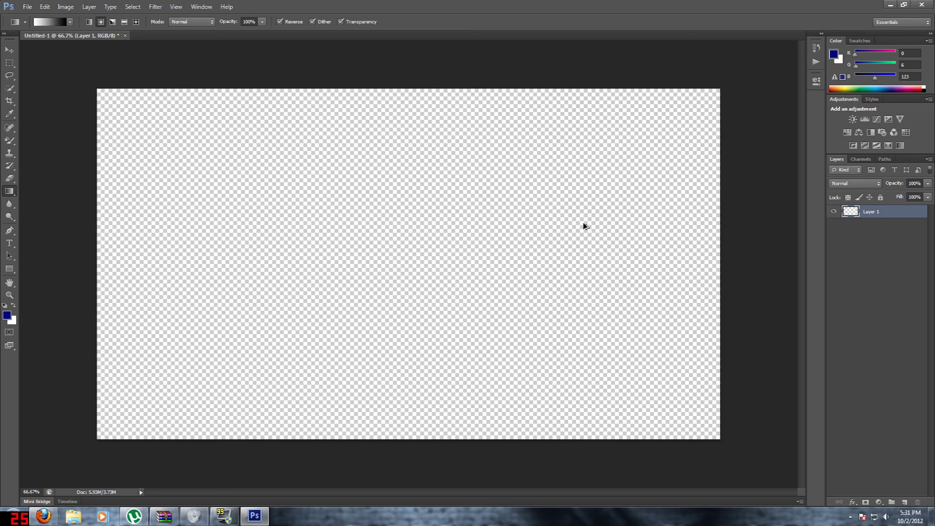
# Set the gradient mode to Difference and overlap about two dozen reversed radial gradients of varied lengths and directions across the whole canvas
pyautogui.click(190, 22)
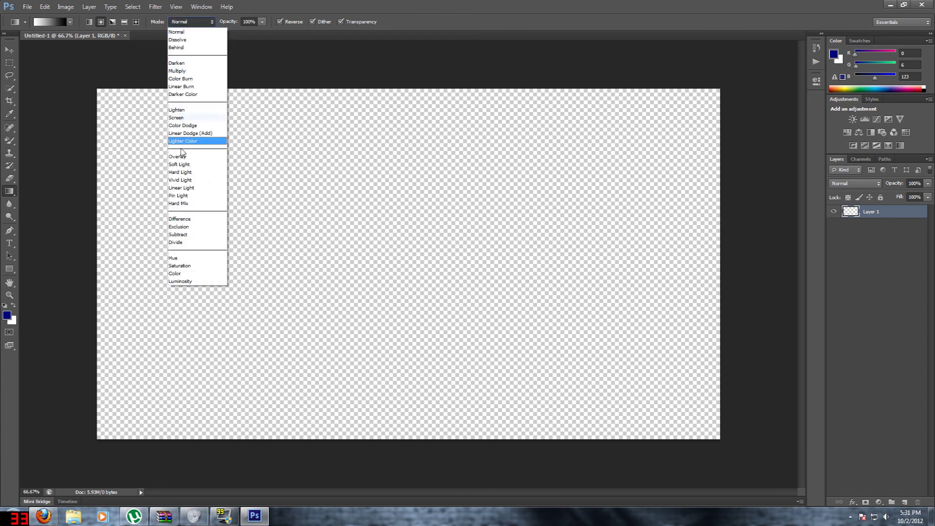
pyautogui.click(174, 217)
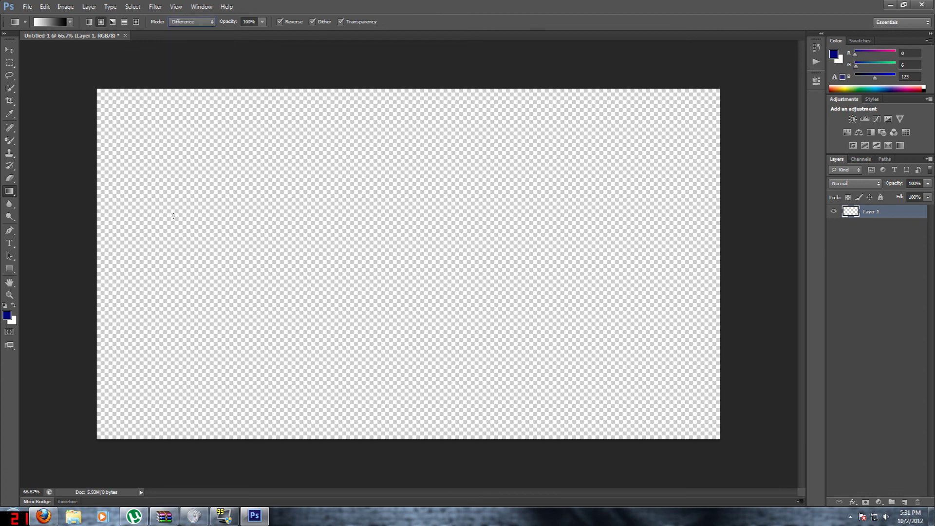
pyautogui.moveTo(622, 117); pyautogui.dragTo(537, 202)
pyautogui.moveTo(193, 372); pyautogui.dragTo(236, 306)
pyautogui.moveTo(356, 161); pyautogui.dragTo(348, 331)
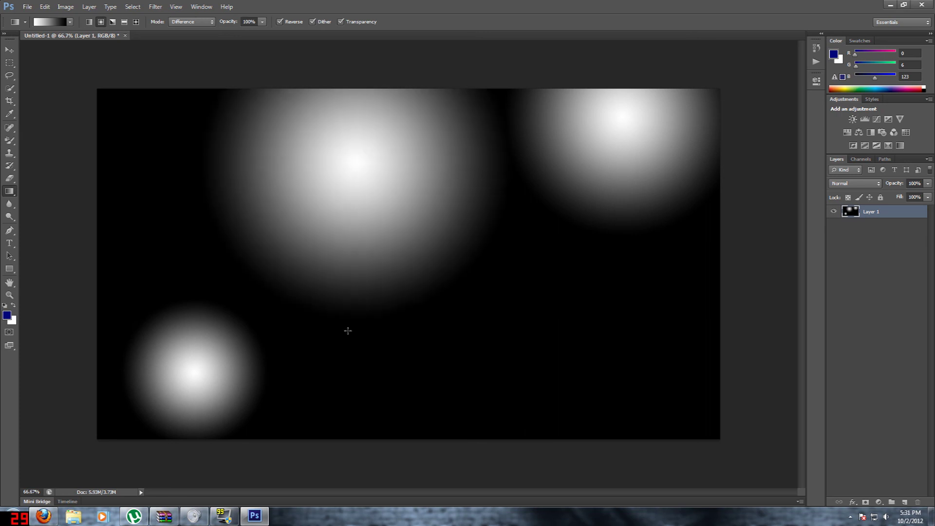
pyautogui.moveTo(551, 388); pyautogui.dragTo(438, 174)
pyautogui.moveTo(327, 262); pyautogui.dragTo(245, 337)
pyautogui.moveTo(195, 362); pyautogui.dragTo(273, 312)
pyautogui.moveTo(538, 136); pyautogui.dragTo(497, 175)
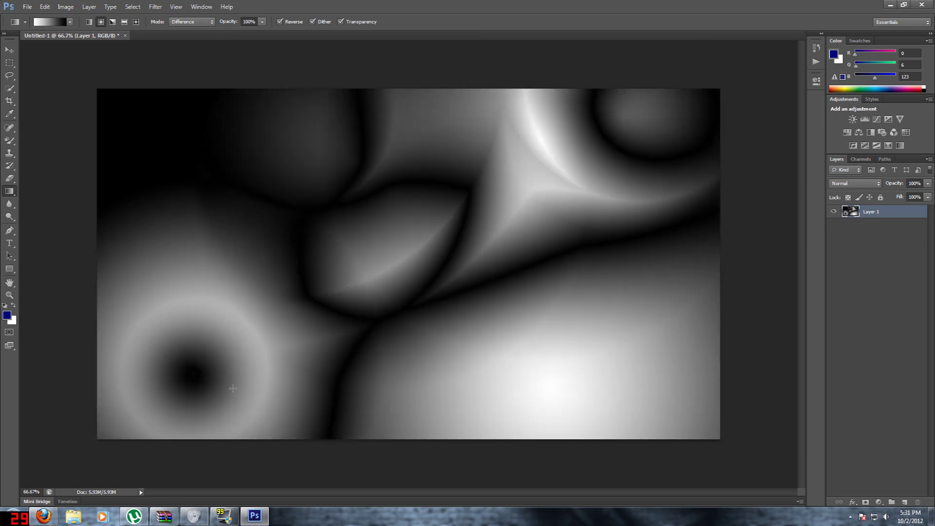
pyautogui.moveTo(268, 362); pyautogui.dragTo(321, 321)
pyautogui.moveTo(447, 255); pyautogui.dragTo(482, 392)
pyautogui.moveTo(563, 355); pyautogui.dragTo(517, 197)
pyautogui.moveTo(536, 143); pyautogui.dragTo(482, 189)
pyautogui.moveTo(208, 140); pyautogui.dragTo(257, 175)
pyautogui.moveTo(317, 220); pyautogui.dragTo(196, 170)
pyautogui.moveTo(295, 198); pyautogui.dragTo(407, 298)
pyautogui.moveTo(523, 370); pyautogui.dragTo(368, 256)
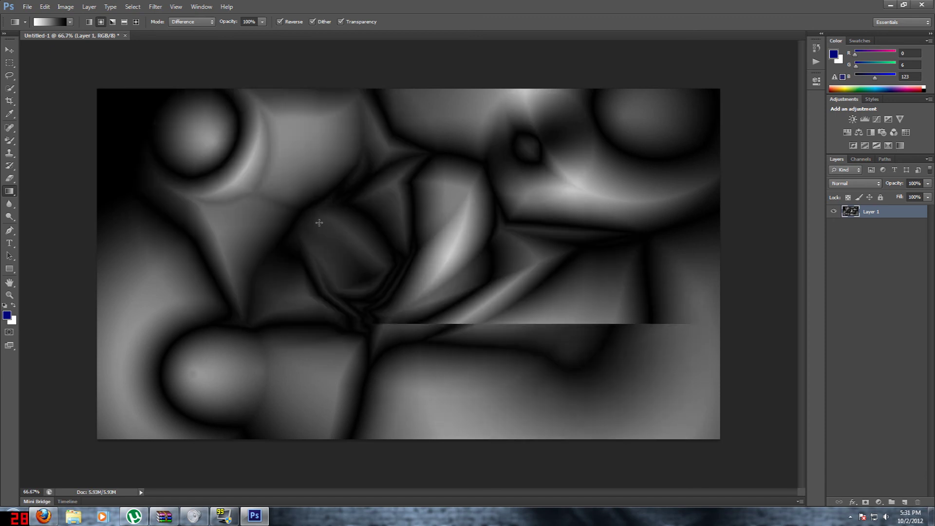
pyautogui.moveTo(515, 153); pyautogui.dragTo(363, 271)
pyautogui.moveTo(424, 269); pyautogui.dragTo(489, 240)
pyautogui.moveTo(480, 254); pyautogui.dragTo(580, 174)
pyautogui.moveTo(310, 361); pyautogui.dragTo(470, 281)
pyautogui.moveTo(283, 208); pyautogui.dragTo(202, 186)
pyautogui.moveTo(254, 259); pyautogui.dragTo(419, 391)
pyautogui.moveTo(438, 398); pyautogui.dragTo(633, 297)
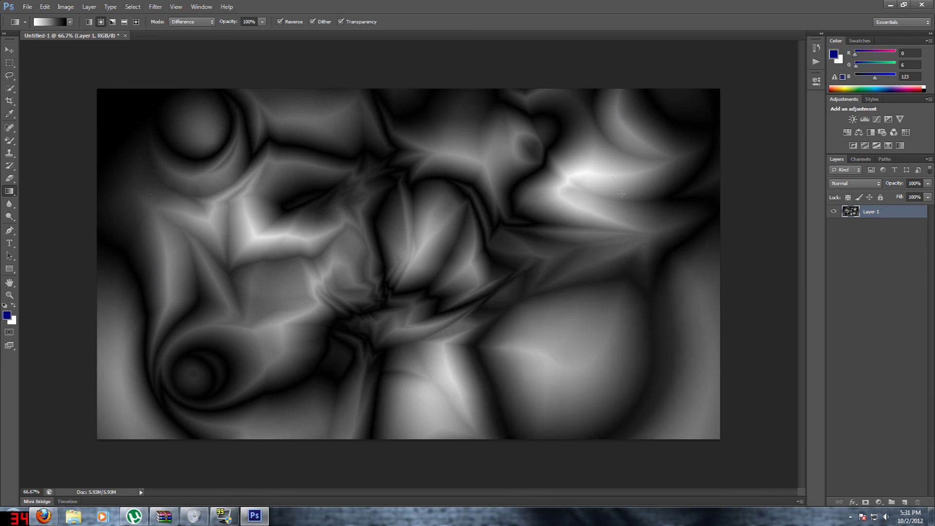
pyautogui.moveTo(572, 341); pyautogui.dragTo(597, 219)
pyautogui.moveTo(583, 147); pyautogui.dragTo(463, 121)
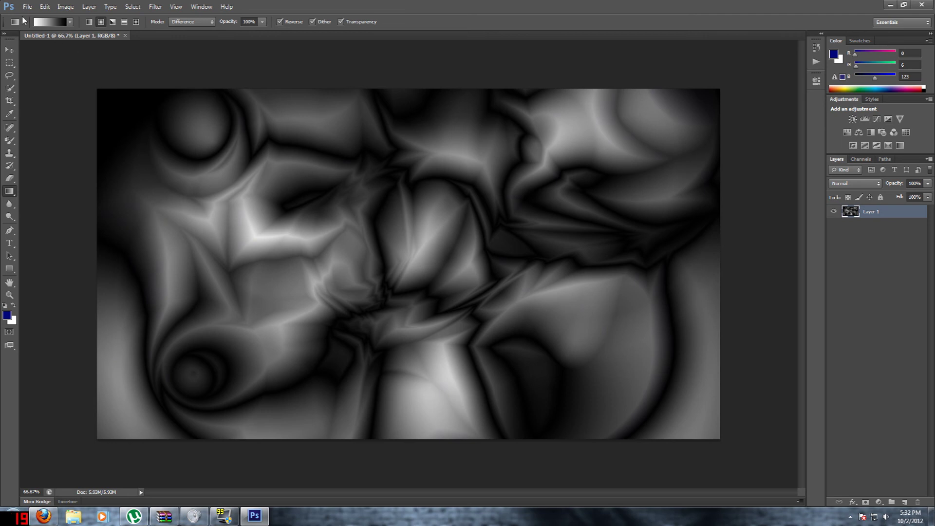
# Open the Filter Gallery for the gradient layer and zoom its preview out to 50% to show the whole image
pyautogui.click(156, 7)
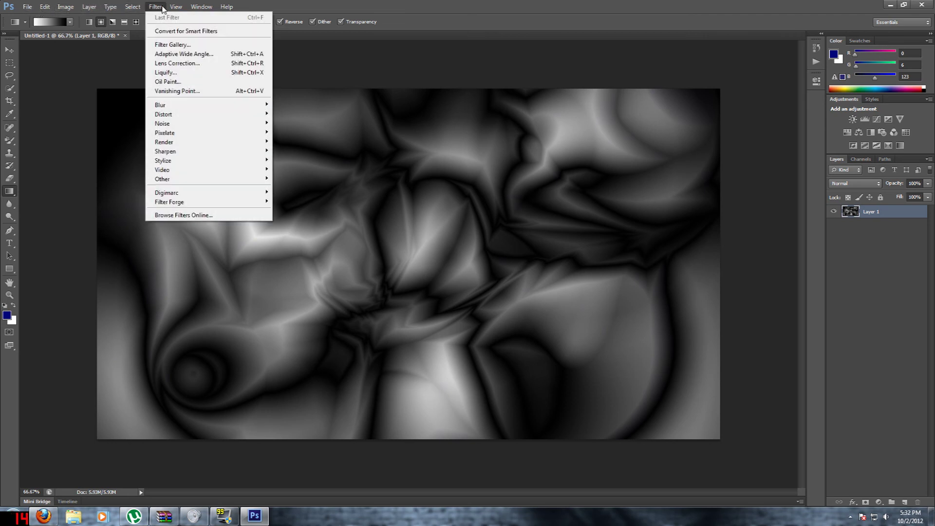
pyautogui.click(168, 46)
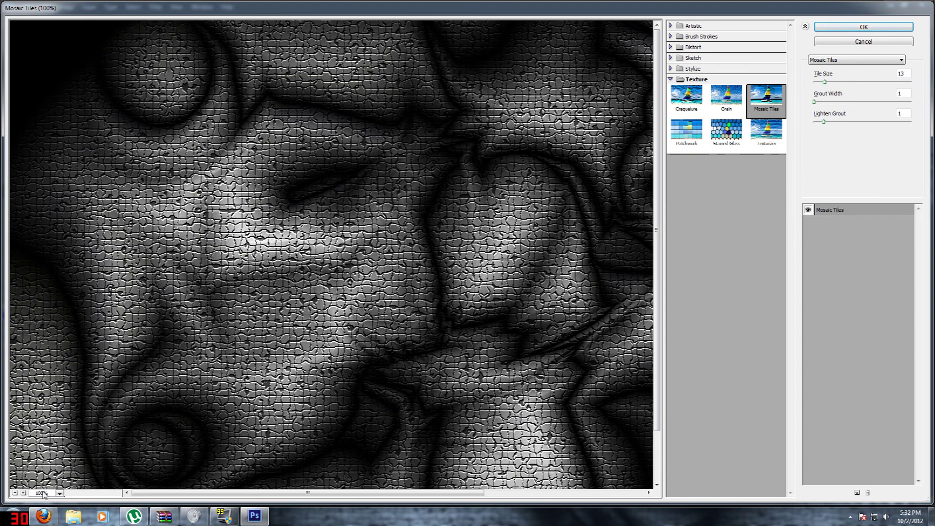
pyautogui.click(15, 493)
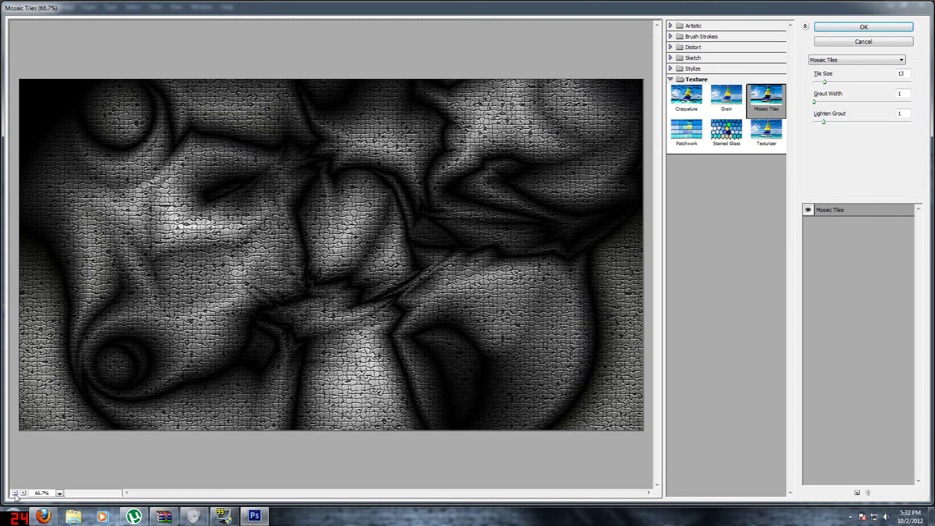
pyautogui.click(15, 493)
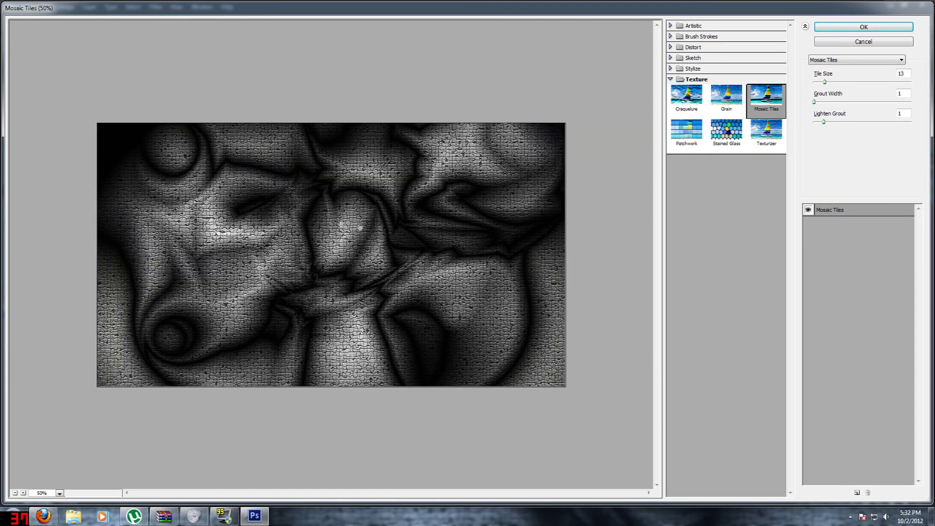
# Preview the Colored Pencil filter and expand the Brush Strokes, Distort and Sketch filter categories
pyautogui.click(684, 26)
pyautogui.click(688, 41)
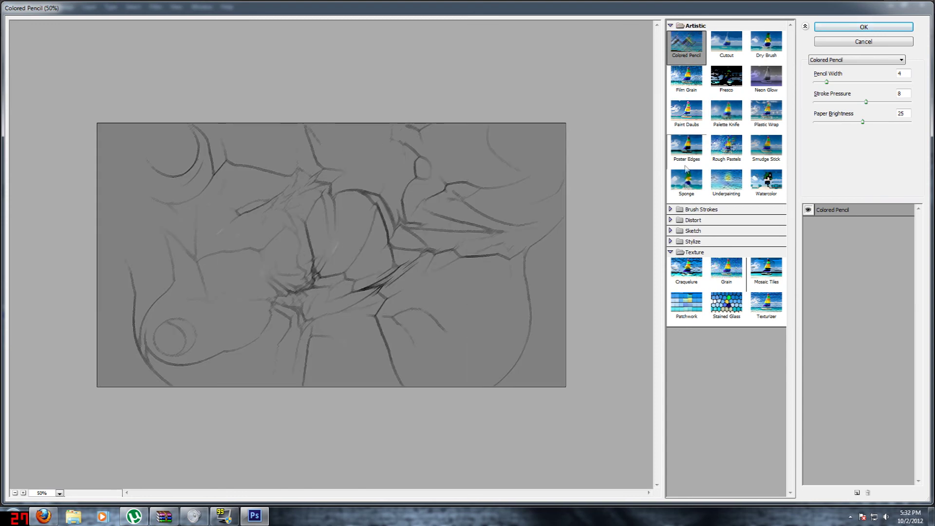
pyautogui.click(685, 210)
pyautogui.click(688, 323)
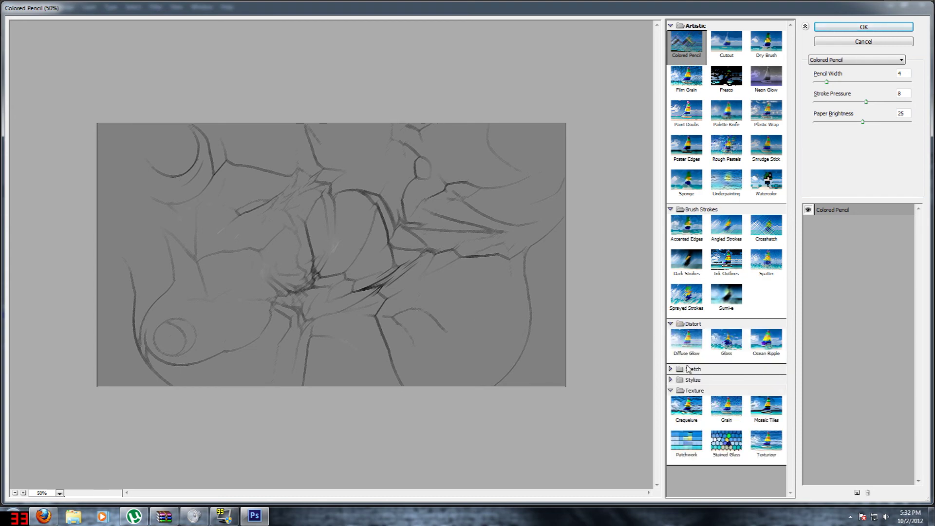
pyautogui.click(687, 369)
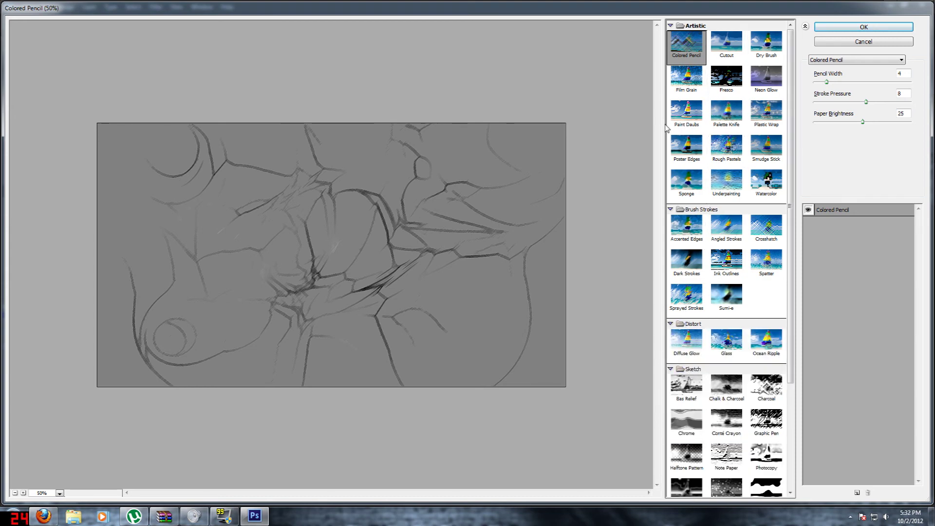
# Try the Cutout filter with Number of Levels 6 and Edge Simplicity 2
pyautogui.click(716, 50)
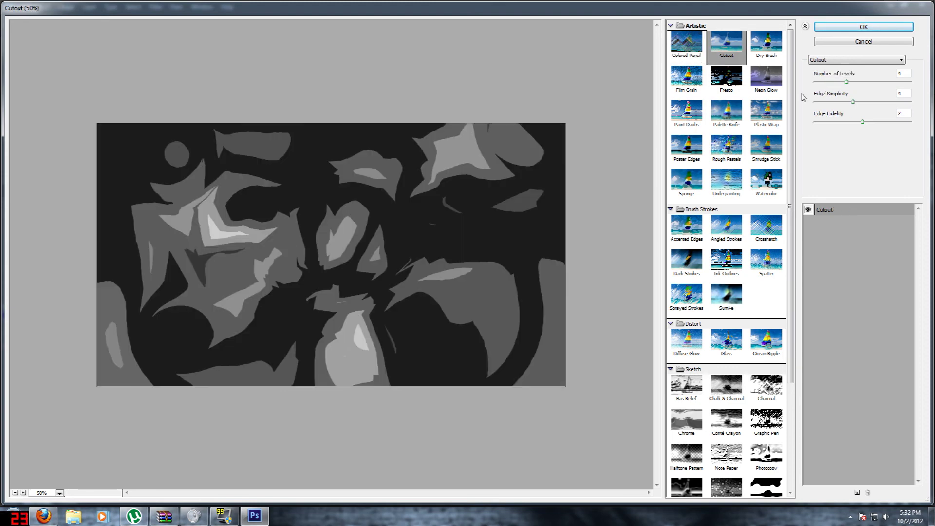
pyautogui.click(848, 83)
pyautogui.moveTo(847, 86); pyautogui.dragTo(911, 101)
pyautogui.moveTo(814, 82); pyautogui.dragTo(833, 102)
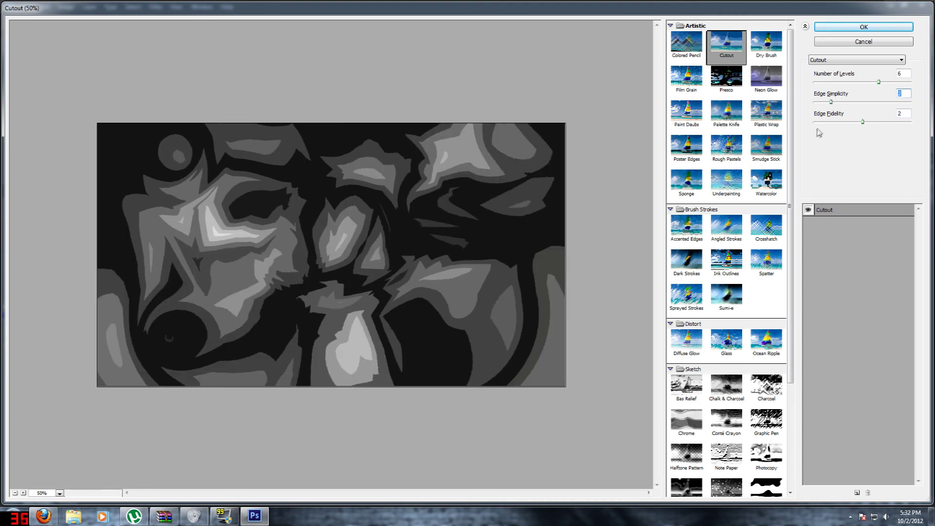
# Try the Neon Glow filter with Glow Size 20 and Glow Brightness 0
pyautogui.click(769, 92)
pyautogui.moveTo(814, 82); pyautogui.dragTo(903, 83)
pyautogui.moveTo(835, 102); pyautogui.dragTo(813, 102)
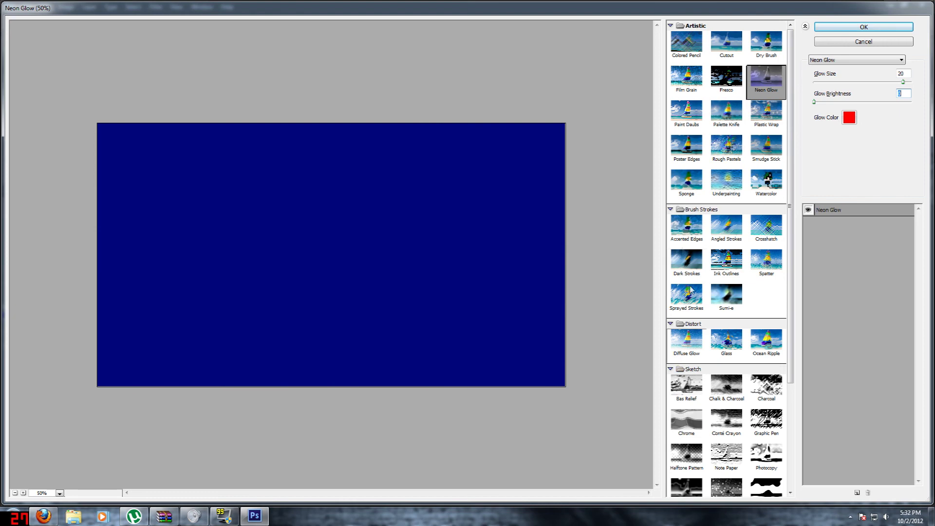
# Collapse the Artistic, Brush Strokes and Distort categories and preview the Bas Relief filter
pyautogui.click(696, 26)
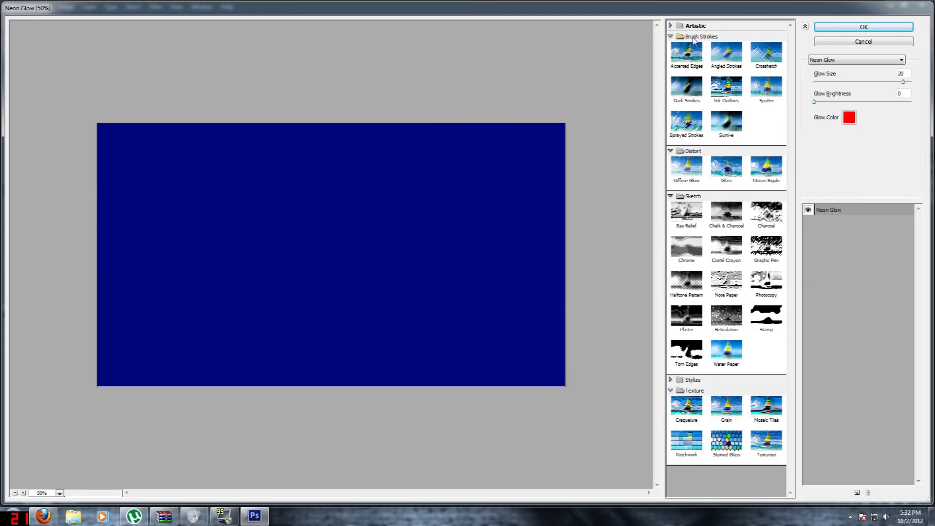
pyautogui.click(695, 38)
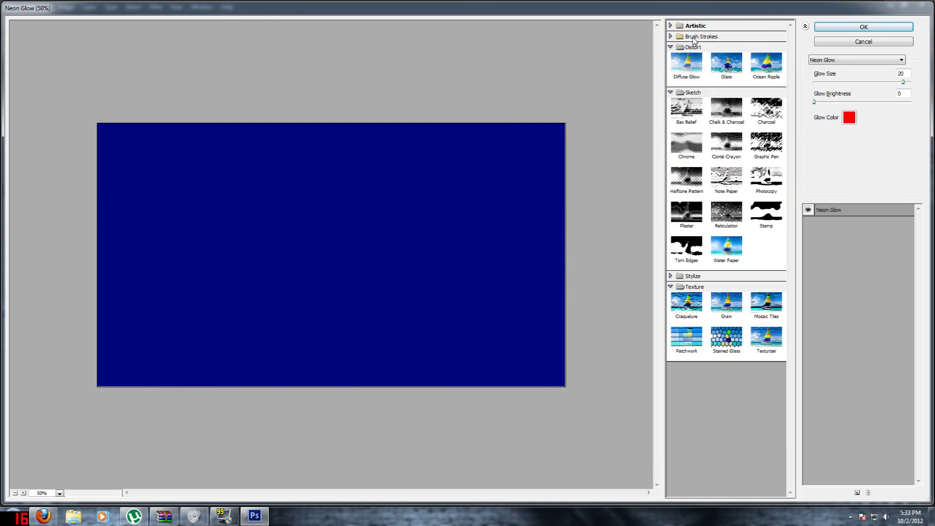
pyautogui.click(701, 47)
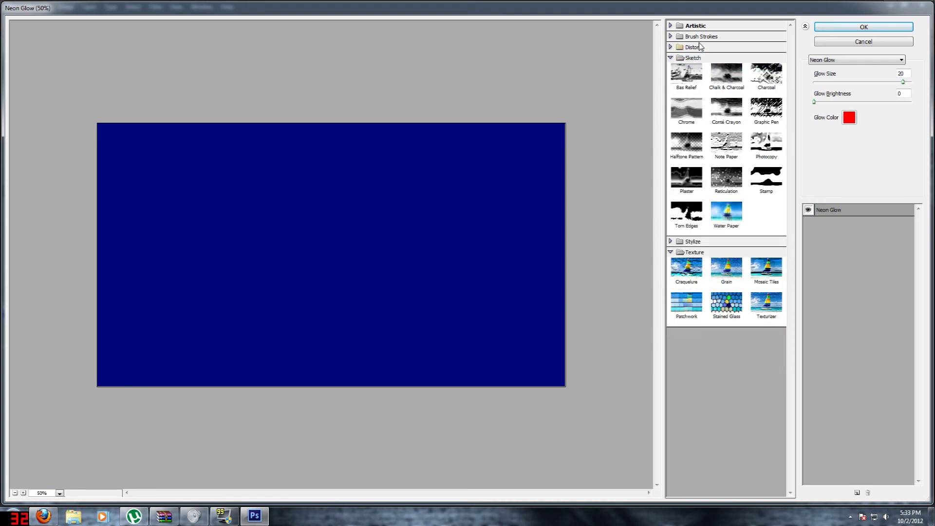
pyautogui.click(694, 82)
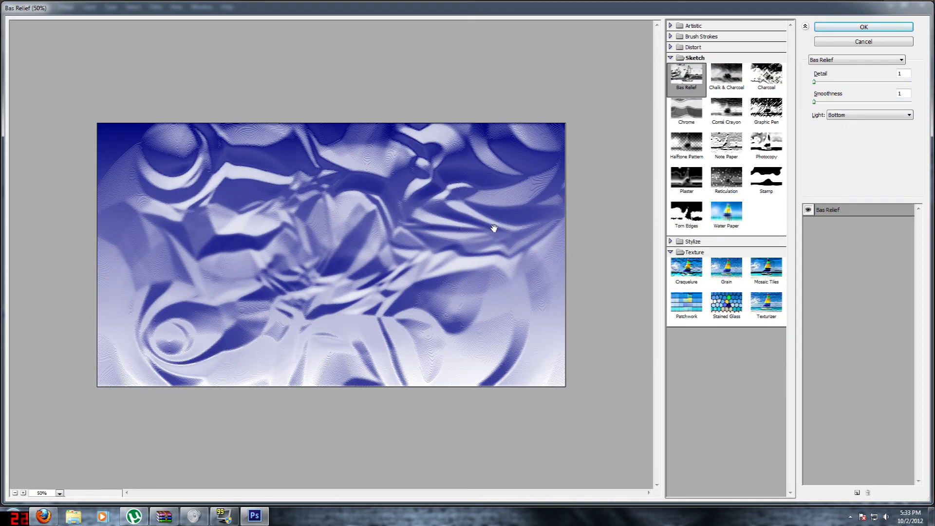
# Try the Chrome filter with Detail 0 and Smoothness 1
pyautogui.click(689, 122)
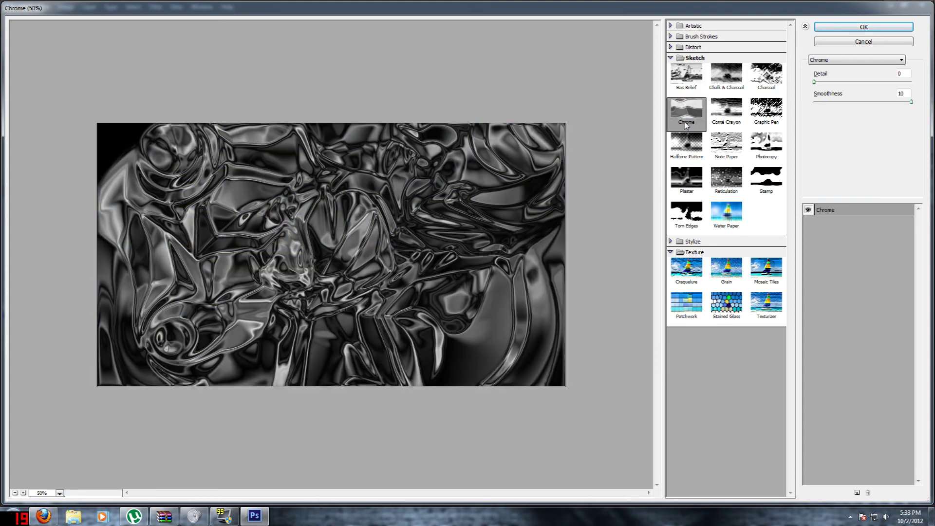
pyautogui.moveTo(825, 82)
pyautogui.mouseDown()
pyautogui.moveTo(912, 82)
pyautogui.moveTo(814, 82)
pyautogui.mouseUp()
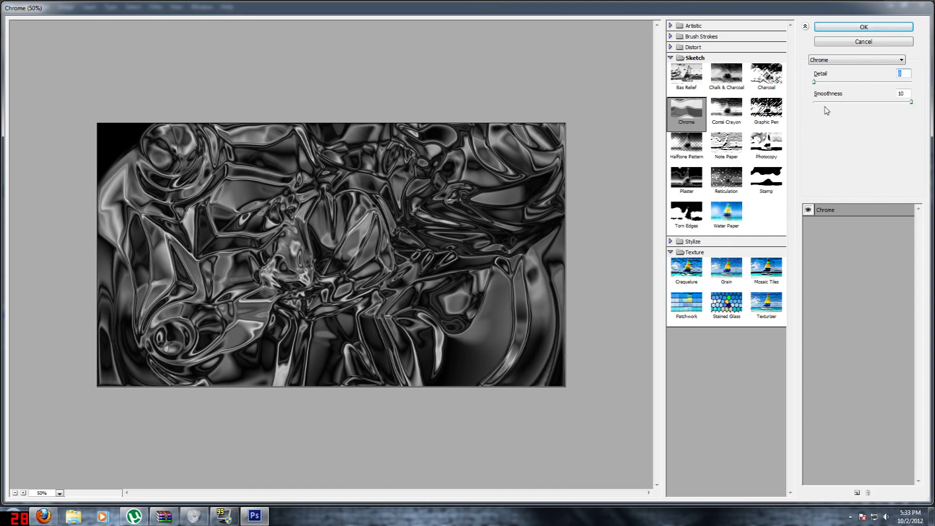
pyautogui.click(820, 102)
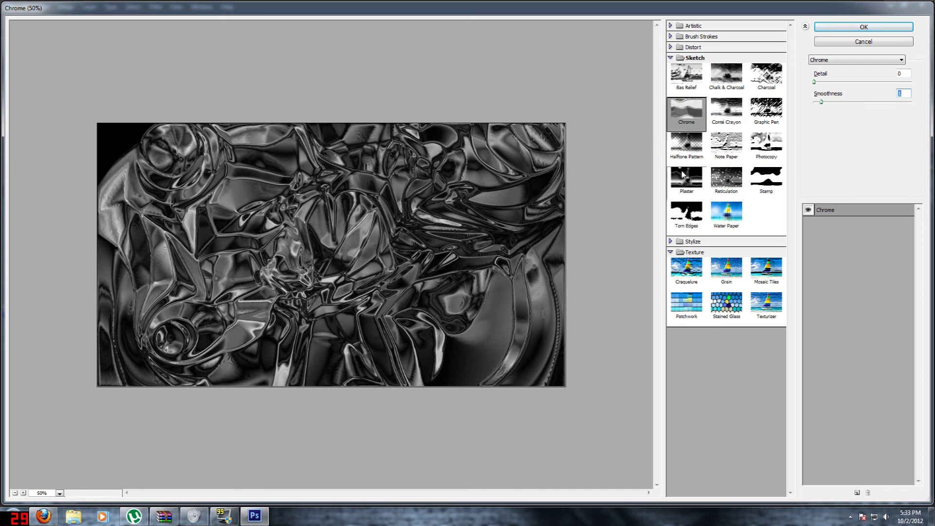
# Preview the Plaster, Reticulation, Photocopy, Graphic Pen and Charcoal sketch filters one after another
pyautogui.click(694, 193)
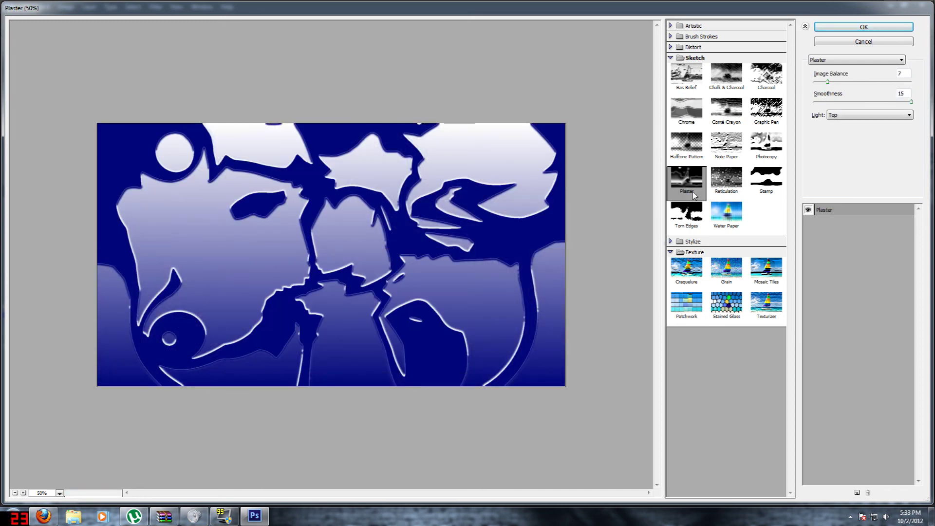
pyautogui.click(730, 189)
pyautogui.click(772, 149)
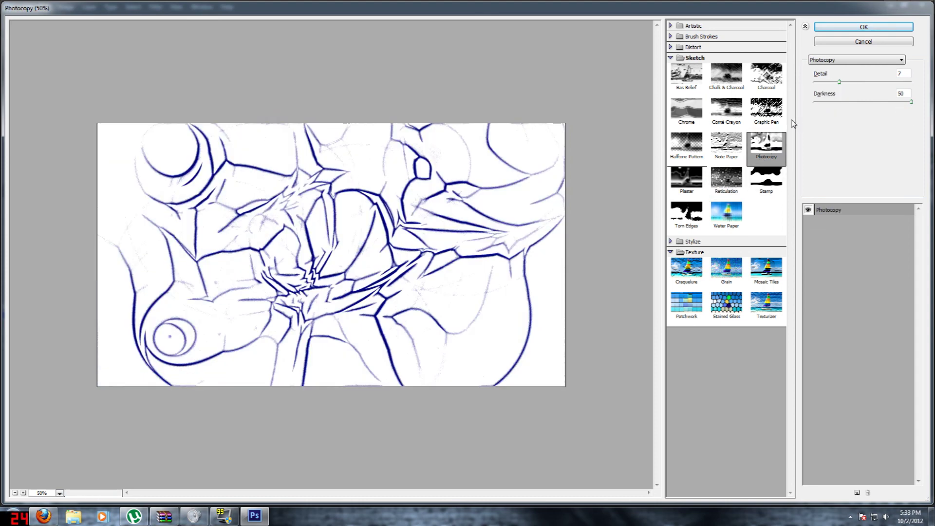
pyautogui.click(773, 117)
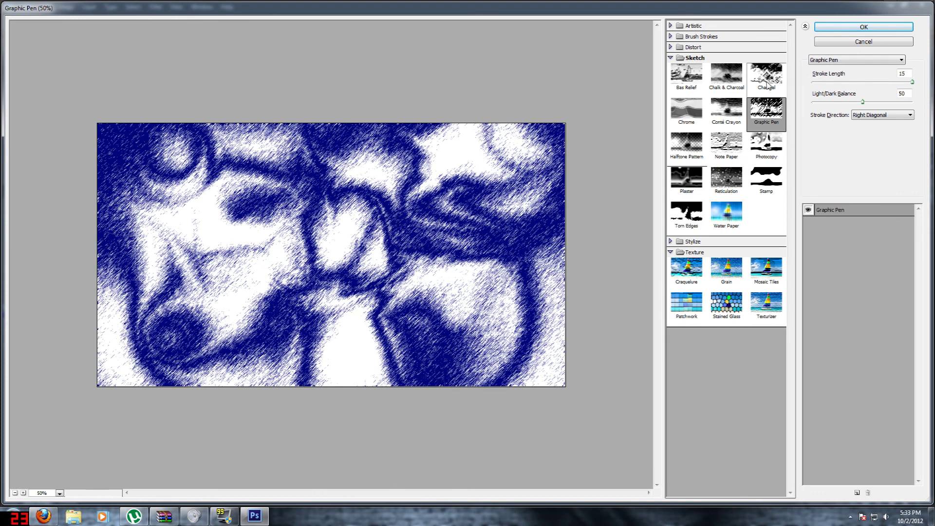
pyautogui.click(767, 84)
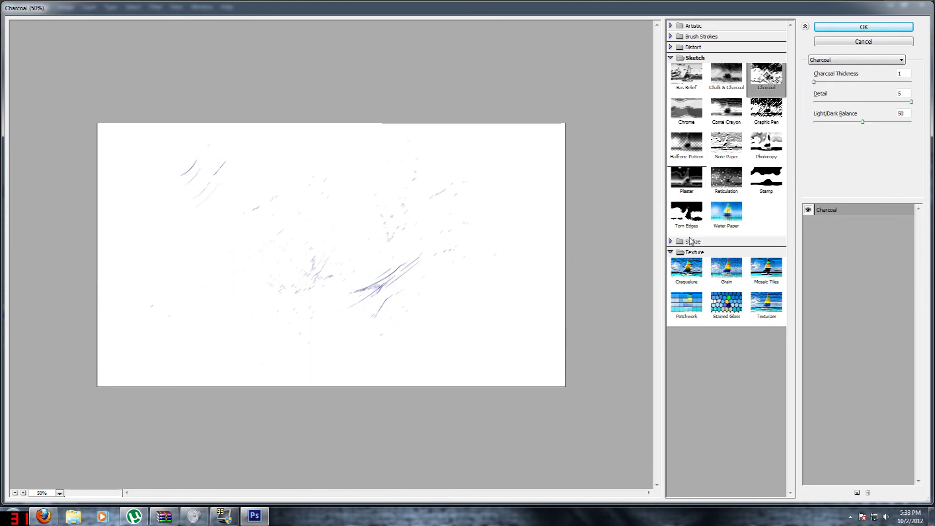
# Apply the Glowing Edges filter with Edge Width 4, Edge Brightness 7 and Smoothness 15
pyautogui.click(689, 240)
pyautogui.click(688, 263)
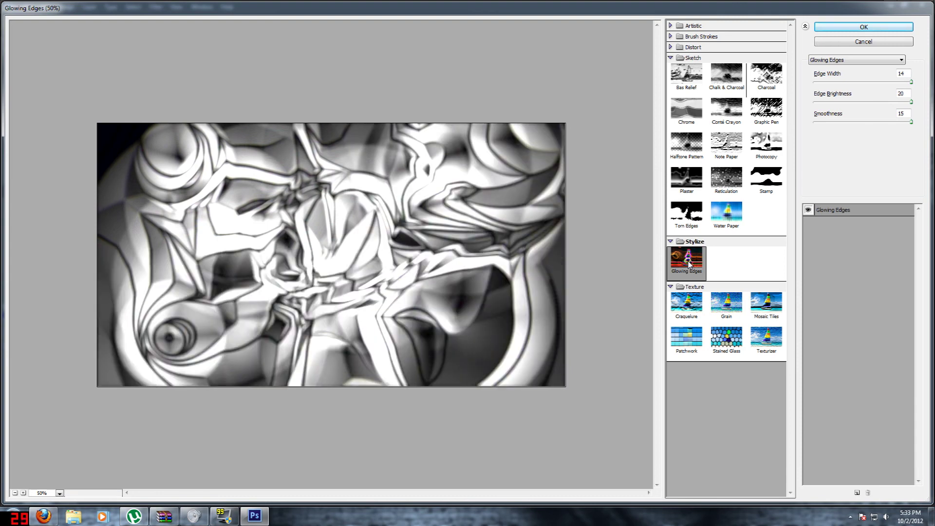
pyautogui.moveTo(849, 83); pyautogui.dragTo(834, 83)
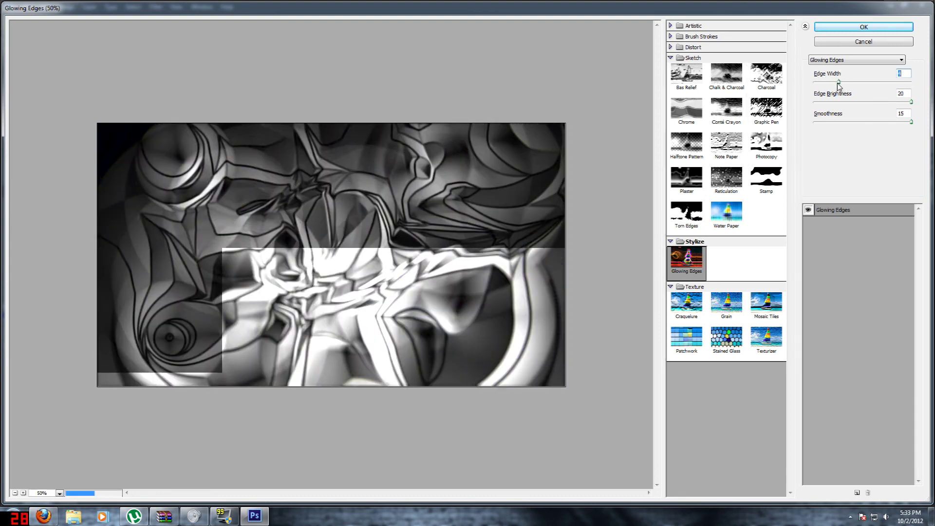
pyautogui.click(831, 102)
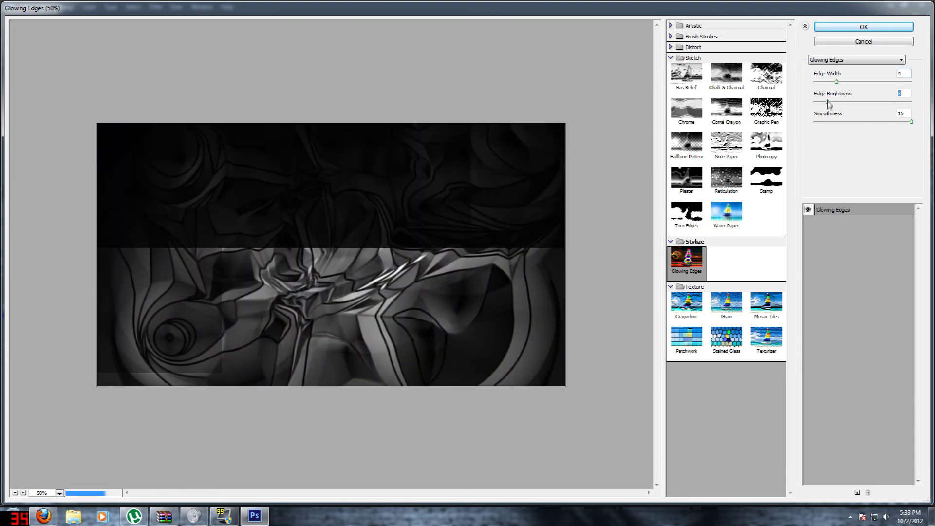
pyautogui.moveTo(831, 103); pyautogui.dragTo(924, 120)
pyautogui.click(836, 123)
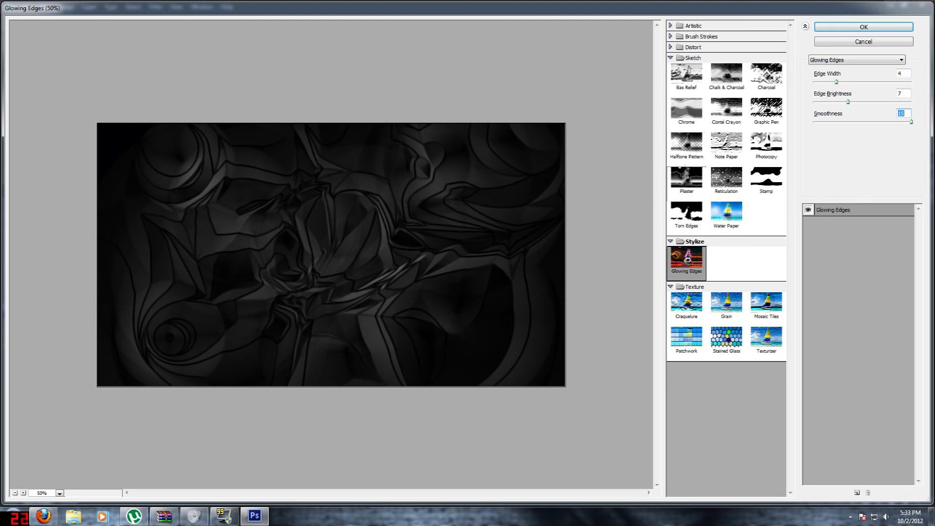
pyautogui.click(845, 29)
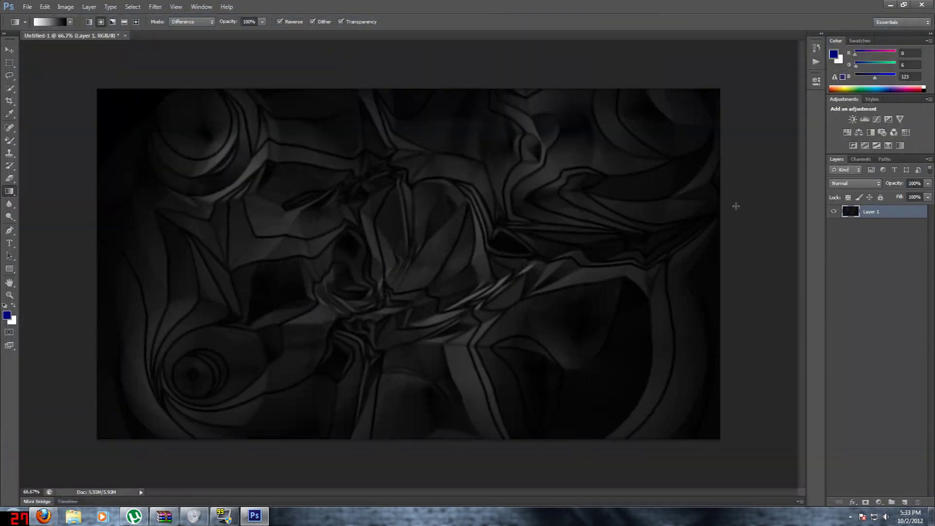
# Add a new empty layer named Layer 2 above Layer 1 and make it the active layer
pyautogui.click(854, 275)
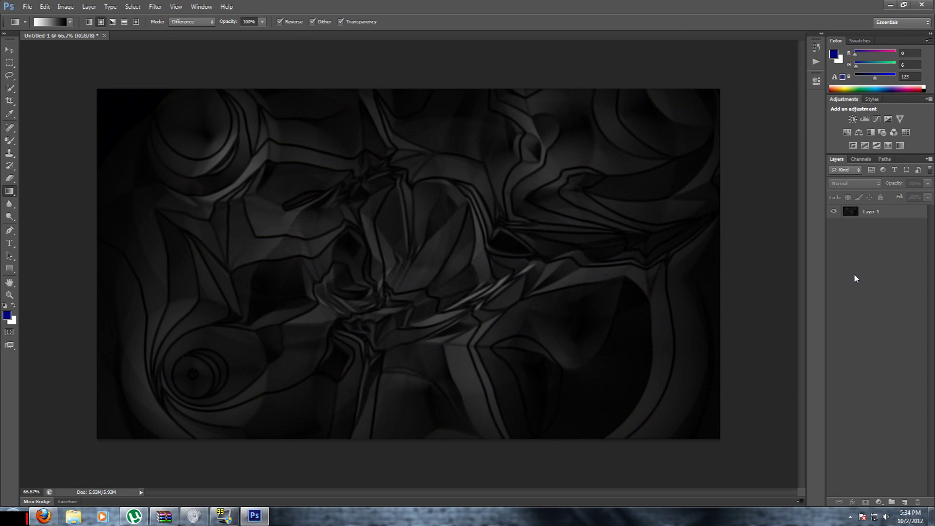
pyautogui.hotkey('ctrl', 'shift', 'n')
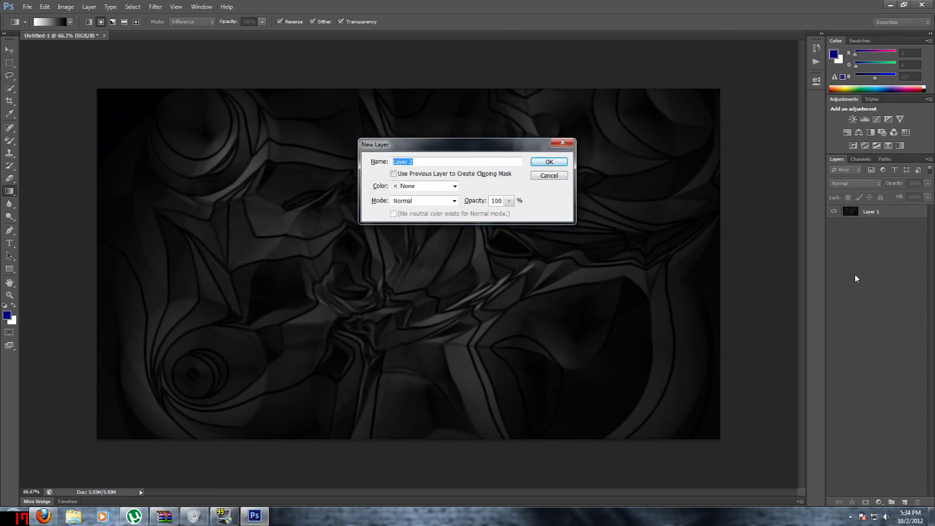
pyautogui.click(552, 162)
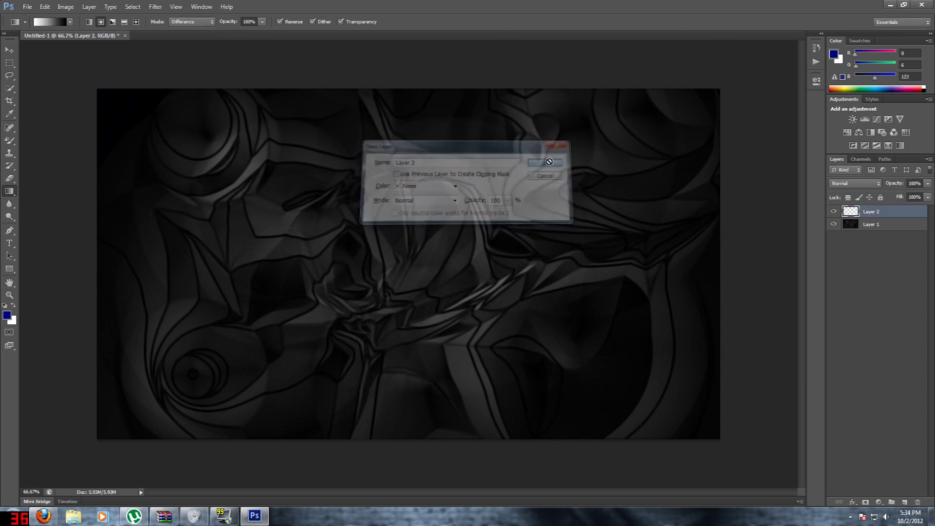
pyautogui.click(863, 227)
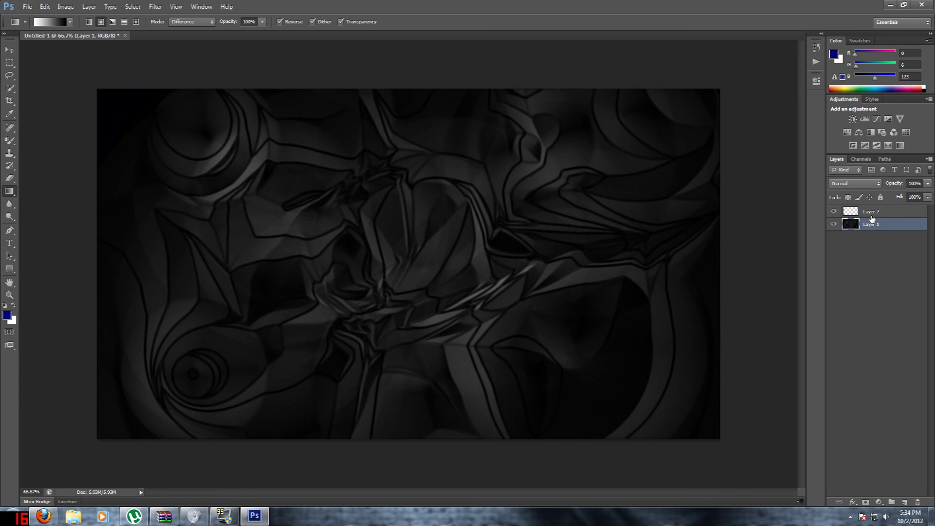
pyautogui.click(870, 215)
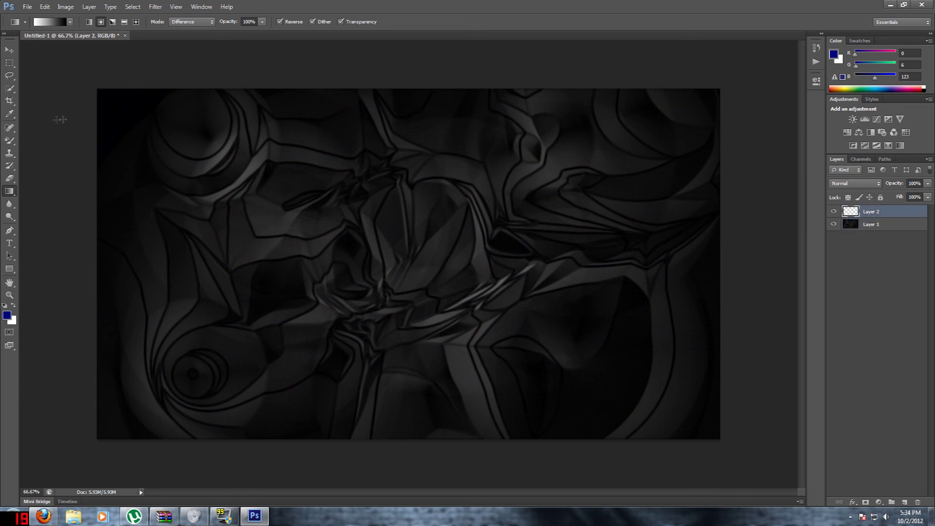
# Draw five overlapping Difference-mode radial gradients on Layer 2, two small ones and three long ones across the canvas
pyautogui.moveTo(185, 167); pyautogui.dragTo(225, 196)
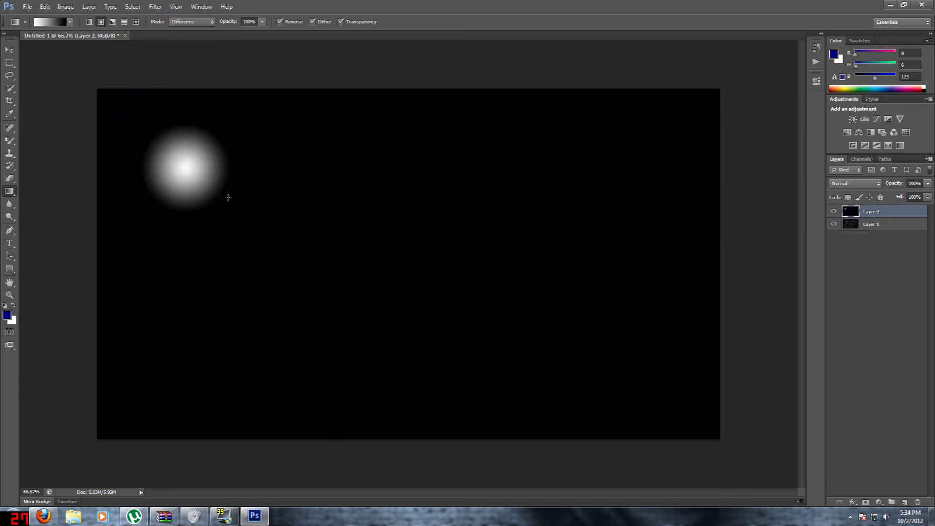
pyautogui.moveTo(426, 313); pyautogui.dragTo(449, 319)
pyautogui.moveTo(348, 241); pyautogui.dragTo(570, 240)
pyautogui.moveTo(570, 239)
pyautogui.mouseDown()
pyautogui.moveTo(495, 241)
pyautogui.moveTo(371, 293)
pyautogui.mouseUp()
pyautogui.moveTo(371, 292); pyautogui.dragTo(574, 235)
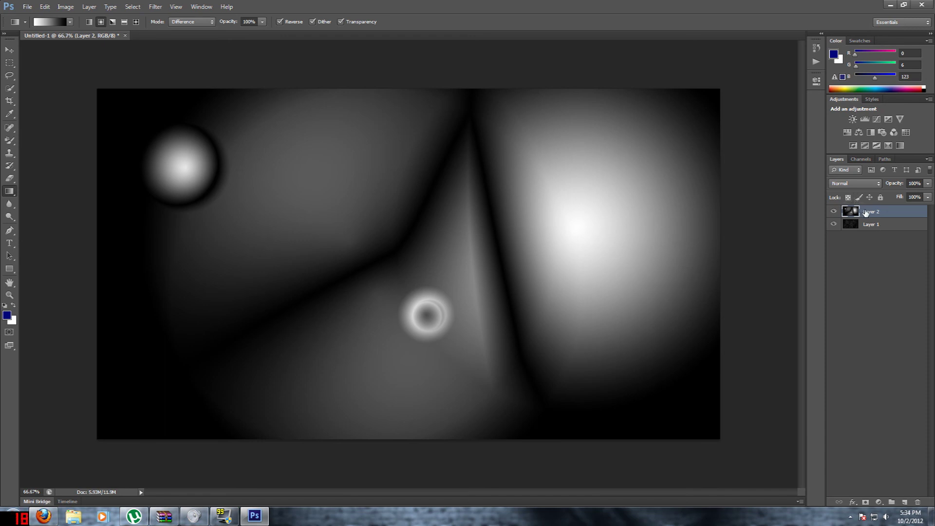
# Move Layer 2 below Layer 1 in the stacking order, and bring it back on top
pyautogui.moveTo(867, 215); pyautogui.dragTo(872, 234)
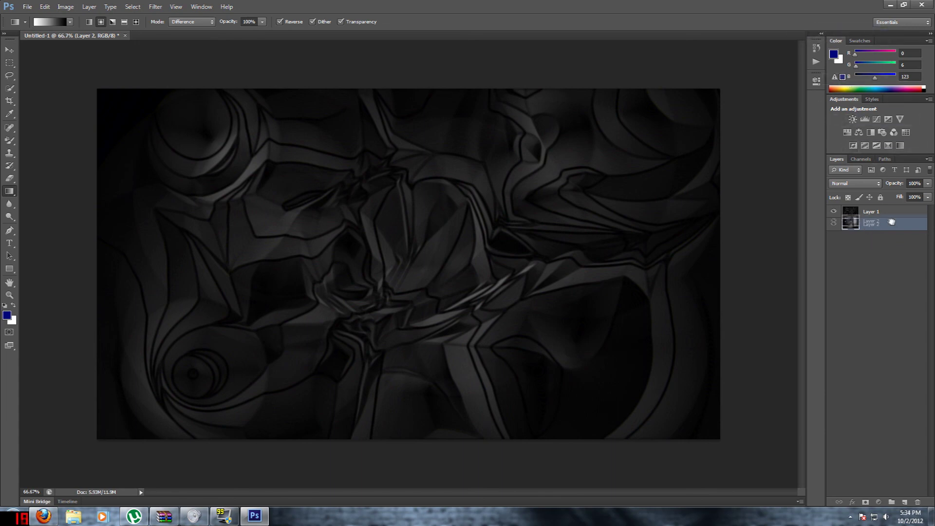
pyautogui.keyDown('ctrl'); pyautogui.click(877, 228); pyautogui.keyUp('ctrl')
pyautogui.moveTo(878, 227); pyautogui.dragTo(874, 214)
# Undo the layer reordering and all the test gradients on Layer 2
pyautogui.hotkey('ctrl', 'z')
pyautogui.hotkey('ctrl', 'z')
pyautogui.hotkey('ctrl', 'alt', 'z')
pyautogui.hotkey('ctrl', 'alt', 'z')
pyautogui.hotkey('ctrl', 'alt', 'z')
pyautogui.hotkey('ctrl', 'alt', 'z')
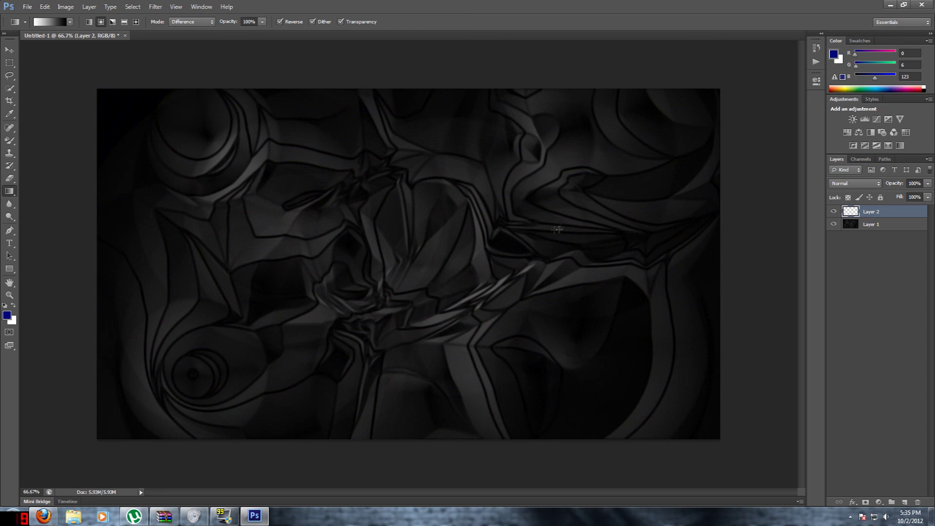
# Create a paragraph text box across the full width of the canvas's upper half and set its font size to 400 pt
pyautogui.click(9, 243)
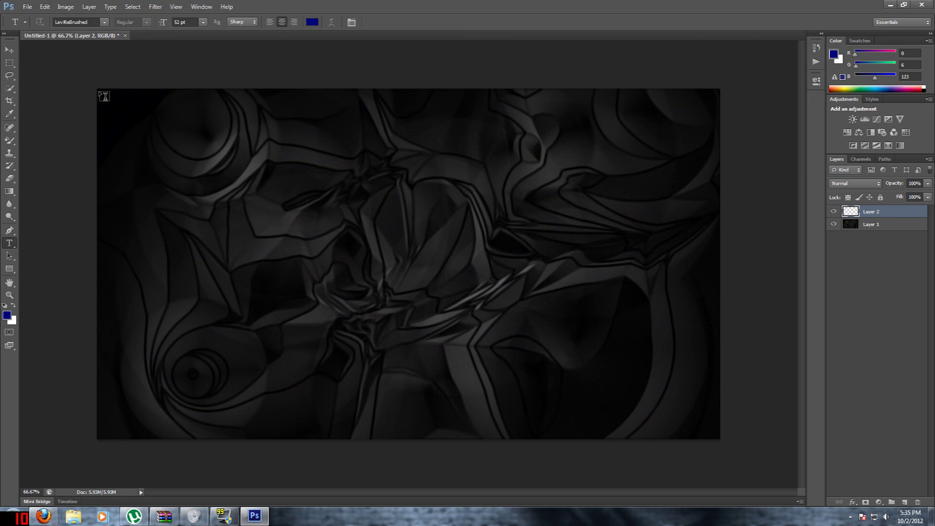
pyautogui.moveTo(104, 96); pyautogui.dragTo(719, 251)
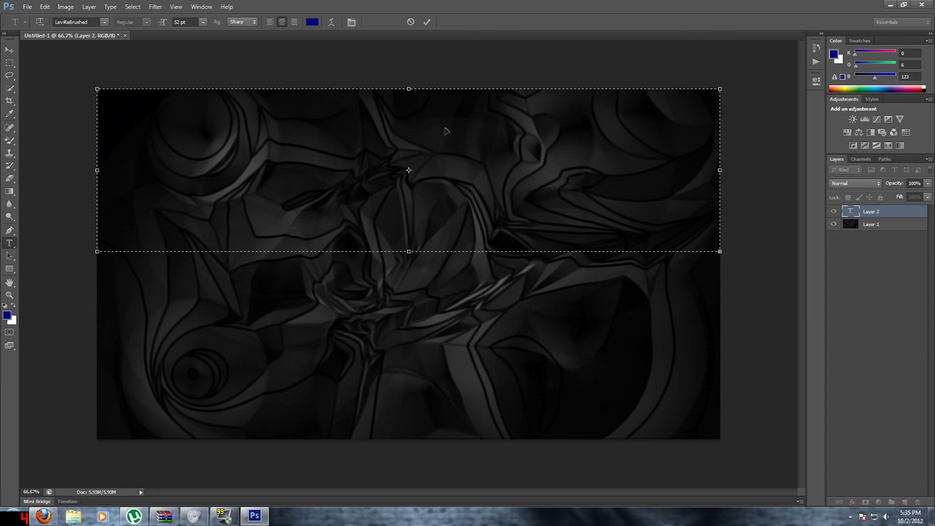
pyautogui.click(183, 23)
pyautogui.moveTo(191, 21); pyautogui.dragTo(173, 28)
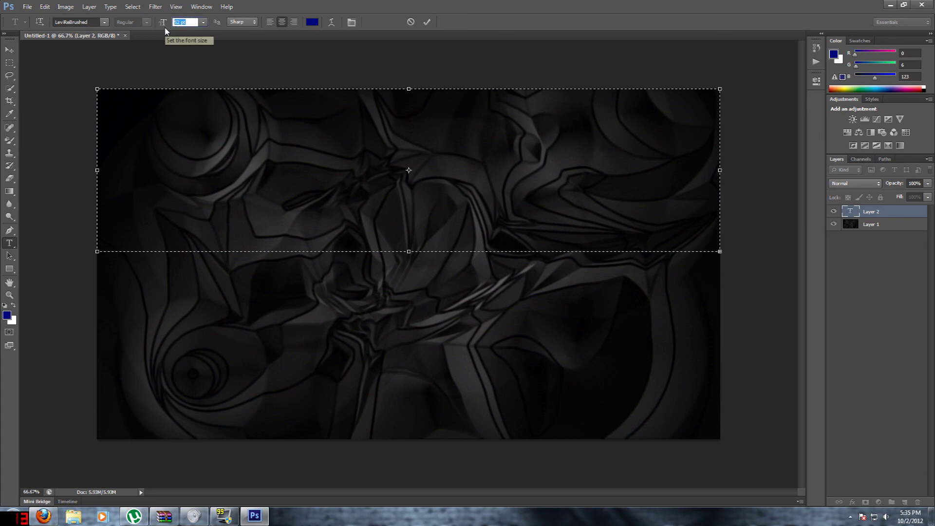
pyautogui.write('400')
pyautogui.press('Return')
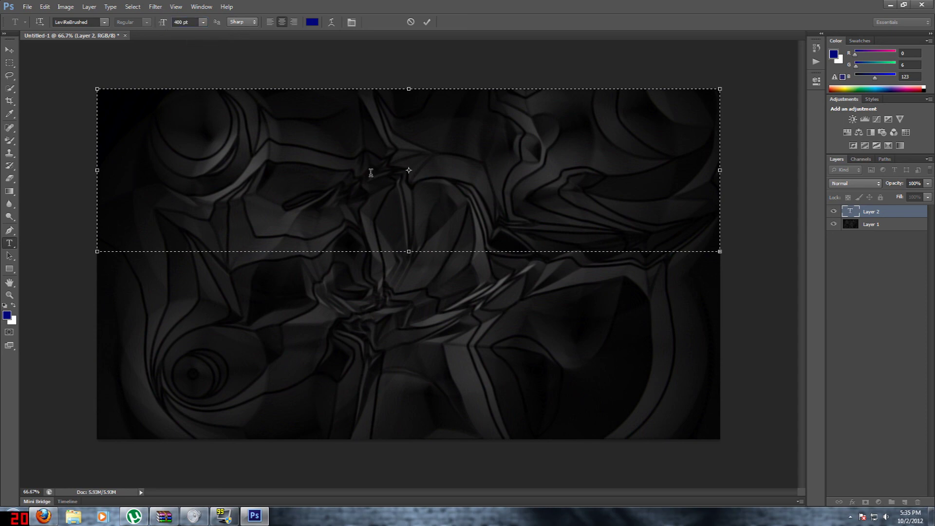
pyautogui.click(185, 22)
pyautogui.write('2')
pyautogui.click(447, 179)
pyautogui.write('abc')
pyautogui.press('BackSpace')
pyautogui.press('BackSpace')
pyautogui.press('BackSpace')
pyautogui.press('BackSpace')
pyautogui.press('BackSpace')
pyautogui.press('BackSpace')
# Extend the text box down to the canvas's lower edge and enter "Gobi" at 58 pt
pyautogui.click(183, 22)
pyautogui.write('58')
pyautogui.press('Return')
pyautogui.moveTo(409, 251); pyautogui.dragTo(409, 440)
pyautogui.write('Gobi')
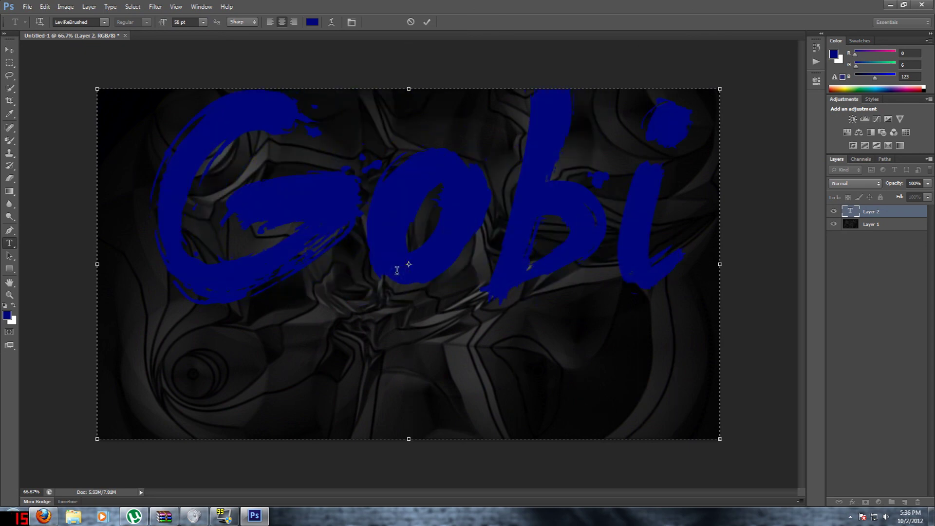
# Reduce the letters G, b and e of the text to 20 pt individually, keeping the o and i large
pyautogui.hotkey('ctrl', 'a')
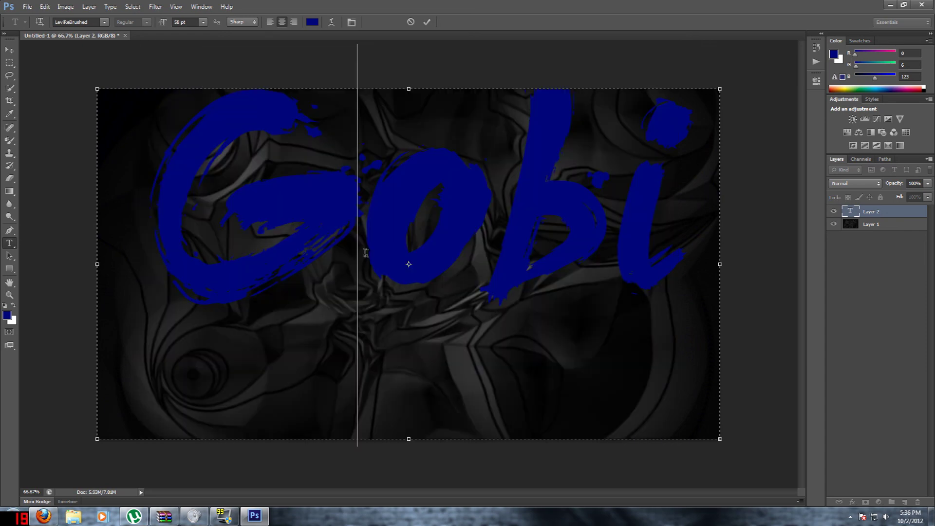
pyautogui.click(362, 253)
pyautogui.moveTo(257, 275); pyautogui.dragTo(198, 271)
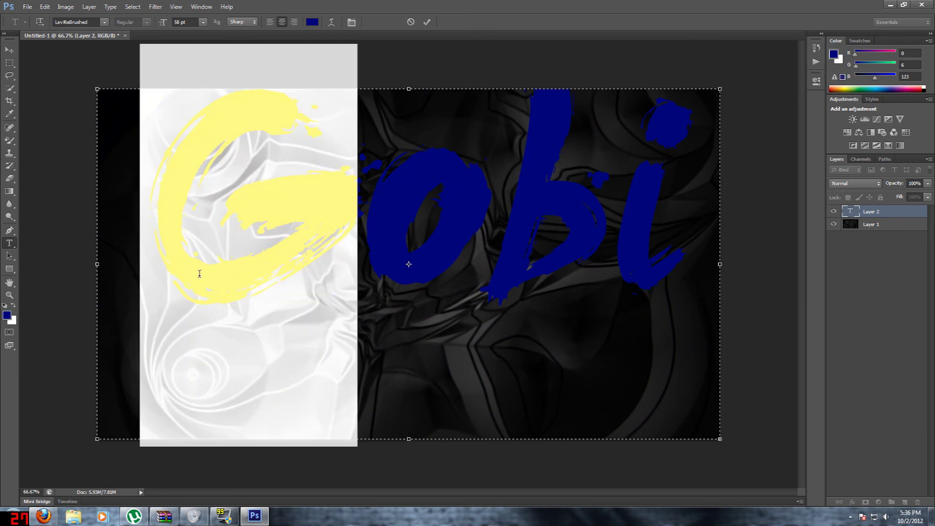
pyautogui.click(190, 22)
pyautogui.write('20')
pyautogui.moveTo(349, 280); pyautogui.dragTo(469, 238)
pyautogui.click(184, 21)
pyautogui.write('20')
pyautogui.press('Return')
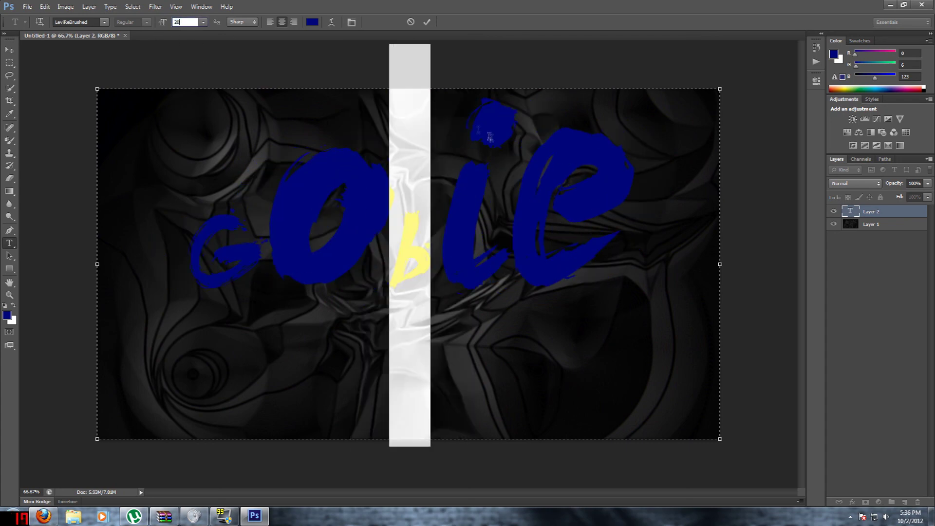
pyautogui.moveTo(594, 241); pyautogui.dragTo(543, 249)
pyautogui.press('Return')
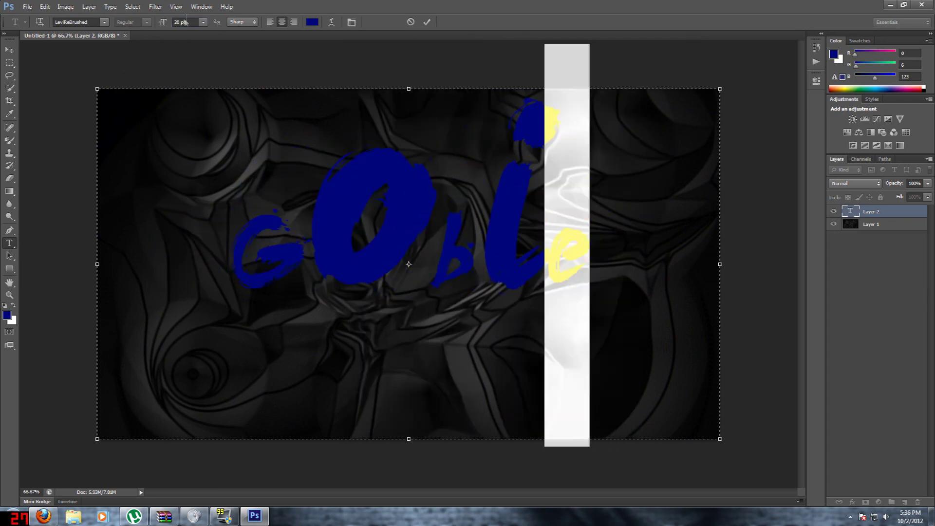
# Replace the mixed-size text with "Gobie" at a uniform 20 pt
pyautogui.click(587, 278)
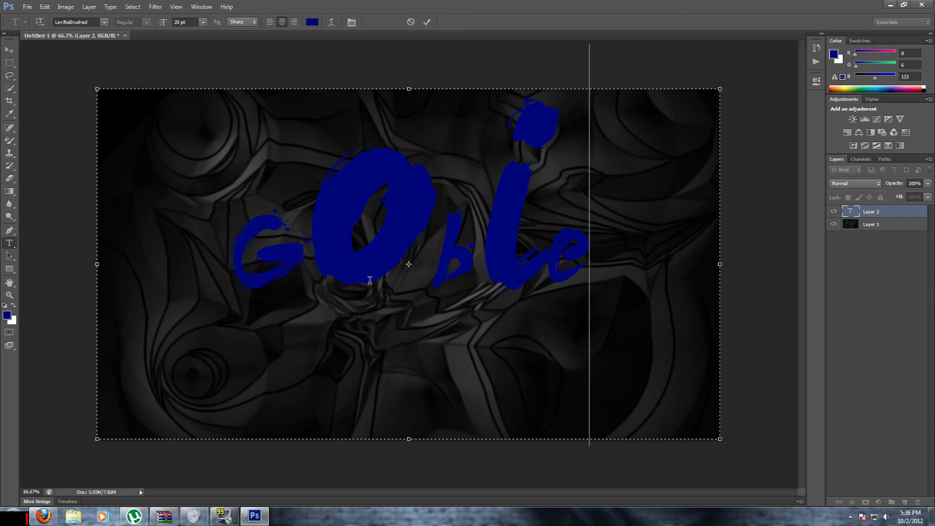
pyautogui.press('BackSpace')
pyautogui.press('BackSpace')
pyautogui.press('BackSpace')
pyautogui.press('BackSpace')
pyautogui.press('BackSpace')
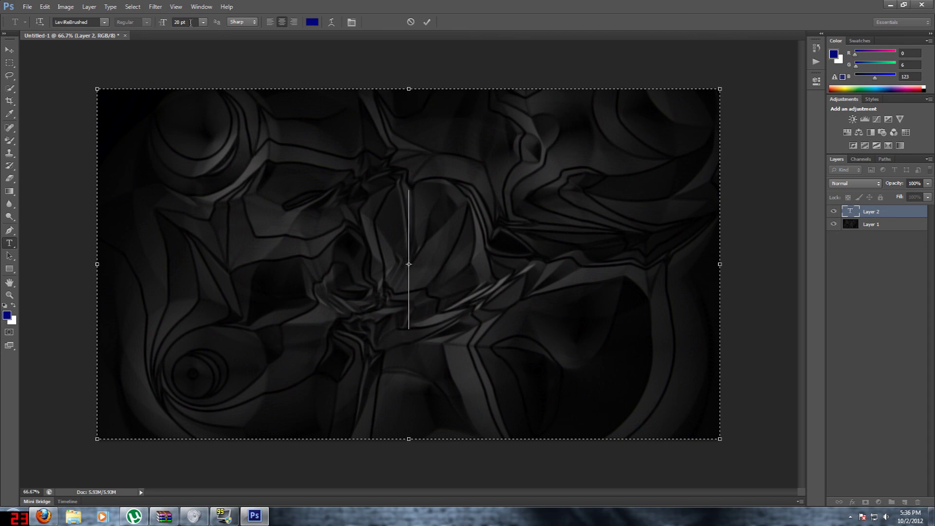
pyautogui.write('Gobie')
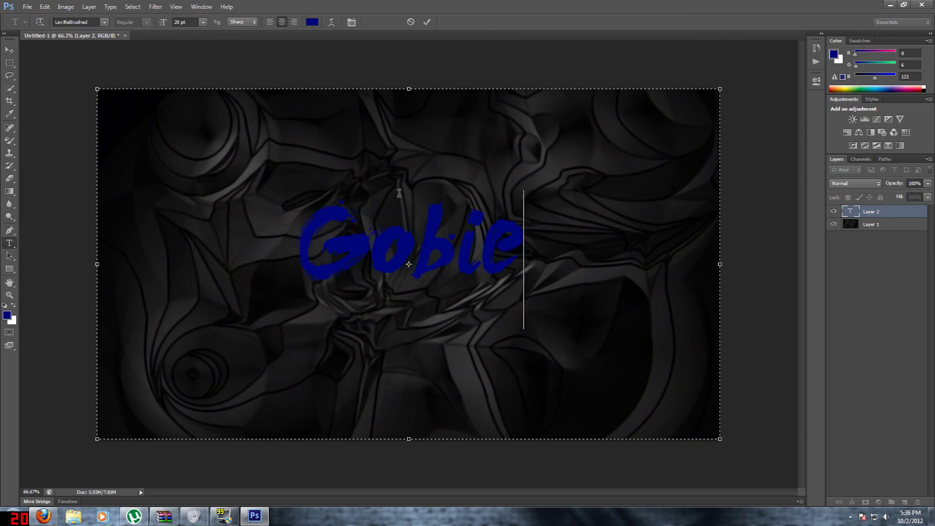
# Try the Fixedsys and Lithos Pro fonts on the whole text, and return it to LeviReBrushed
pyautogui.moveTo(564, 261)
pyautogui.mouseDown()
pyautogui.moveTo(296, 264)
pyautogui.moveTo(555, 269)
pyautogui.mouseUp()
pyautogui.moveTo(520, 274); pyautogui.dragTo(217, 107)
pyautogui.click(104, 23)
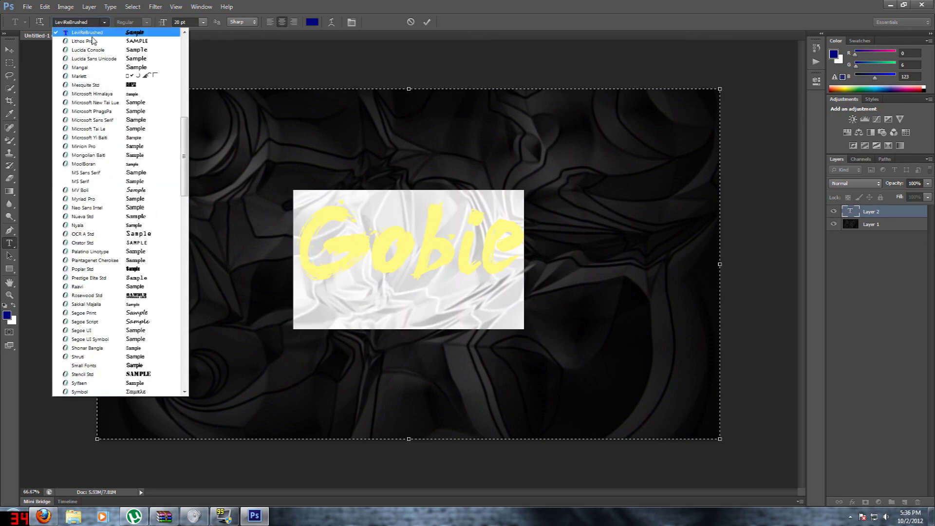
pyautogui.moveTo(185, 139); pyautogui.dragTo(184, 55)
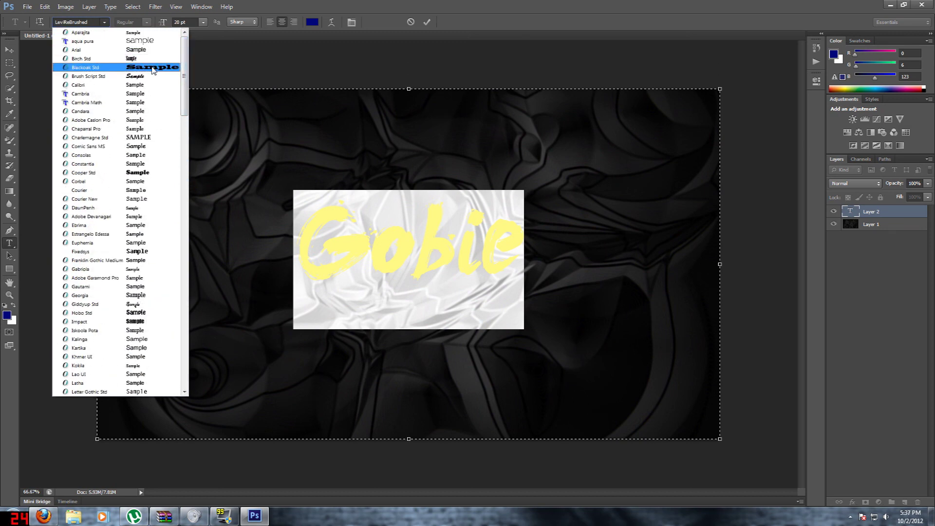
pyautogui.click(121, 251)
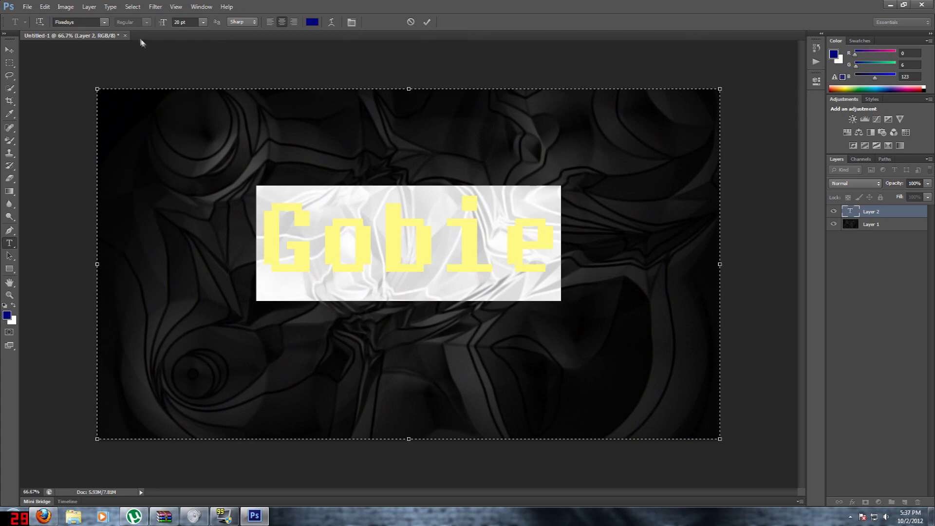
pyautogui.click(105, 22)
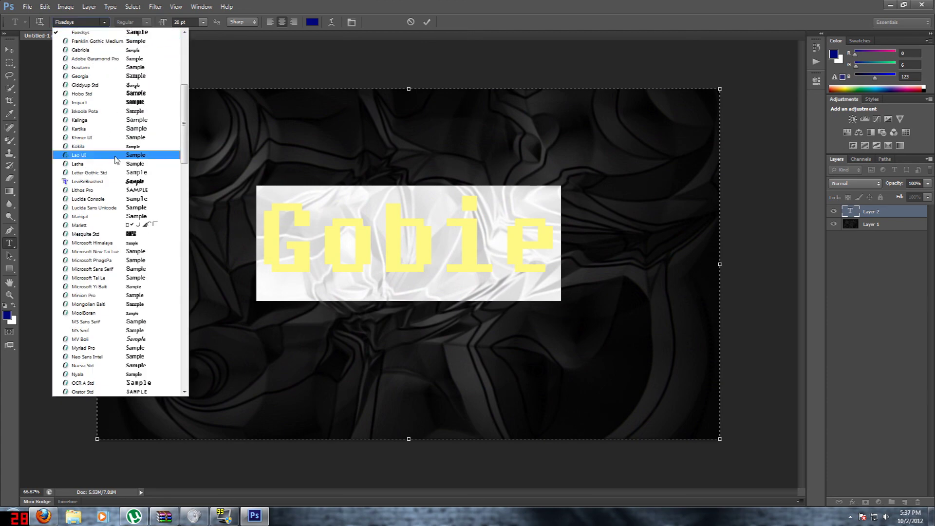
pyautogui.click(116, 189)
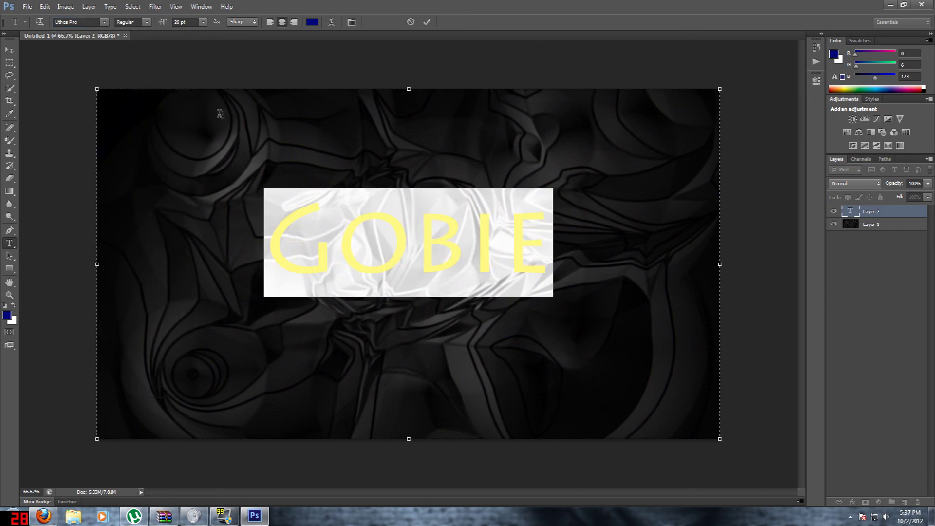
pyautogui.click(104, 22)
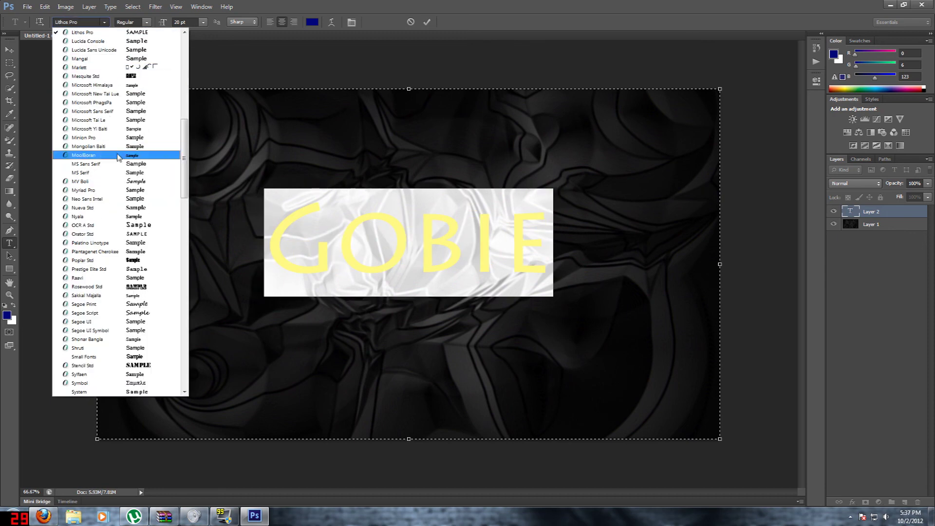
pyautogui.scroll(1, 139, 95)
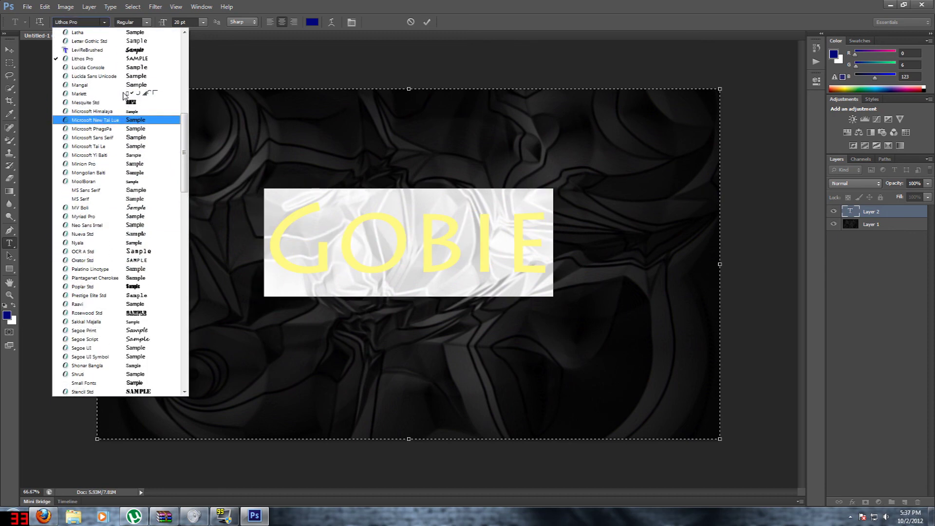
pyautogui.click(136, 51)
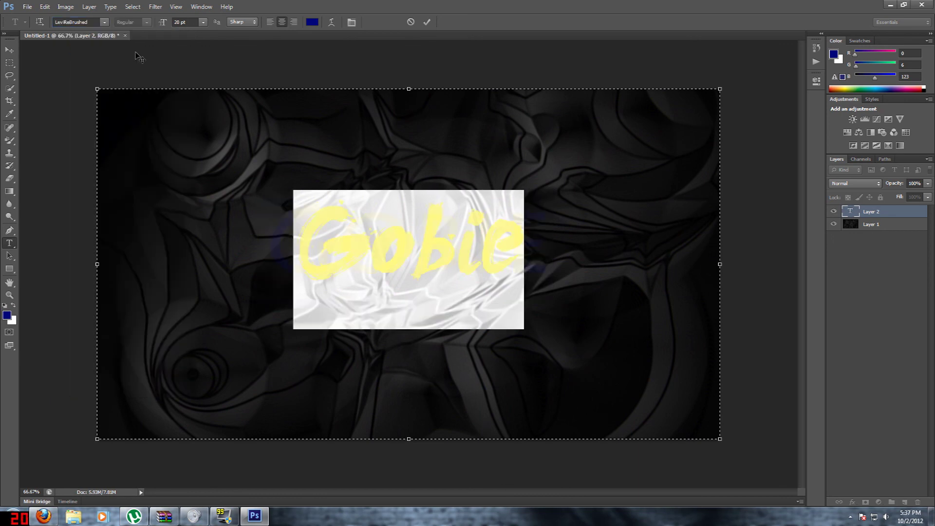
pyautogui.click(493, 237)
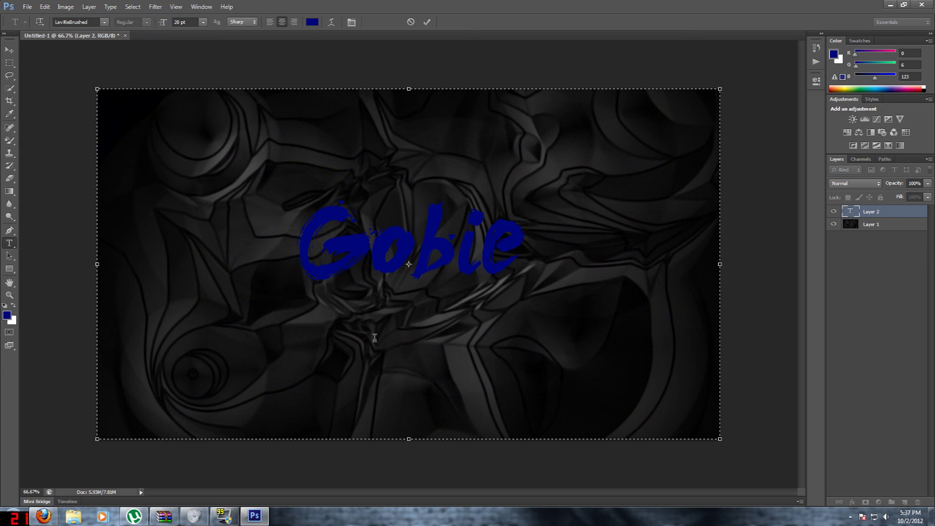
# Set the font size of the whole word "Gobie" to 40 pt
pyautogui.moveTo(520, 256); pyautogui.dragTo(308, 268)
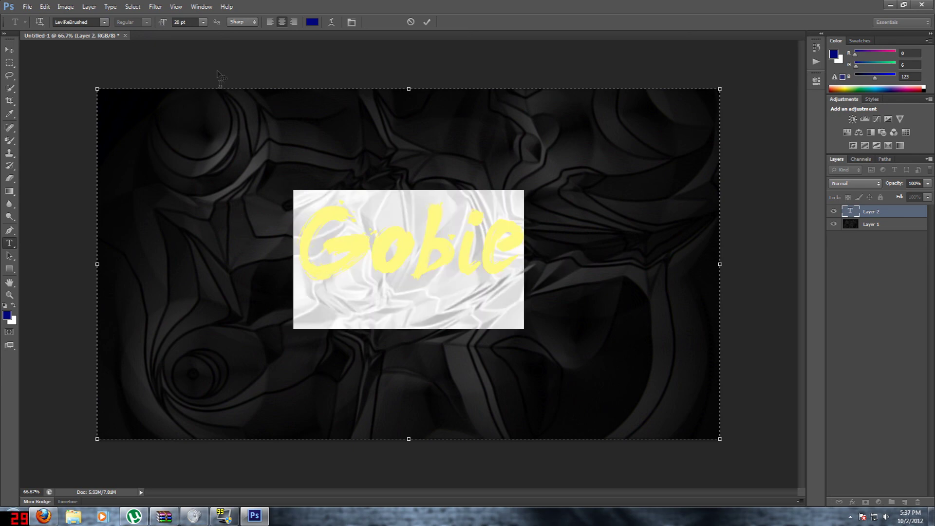
pyautogui.click(177, 22)
pyautogui.write('40')
pyautogui.click(393, 226)
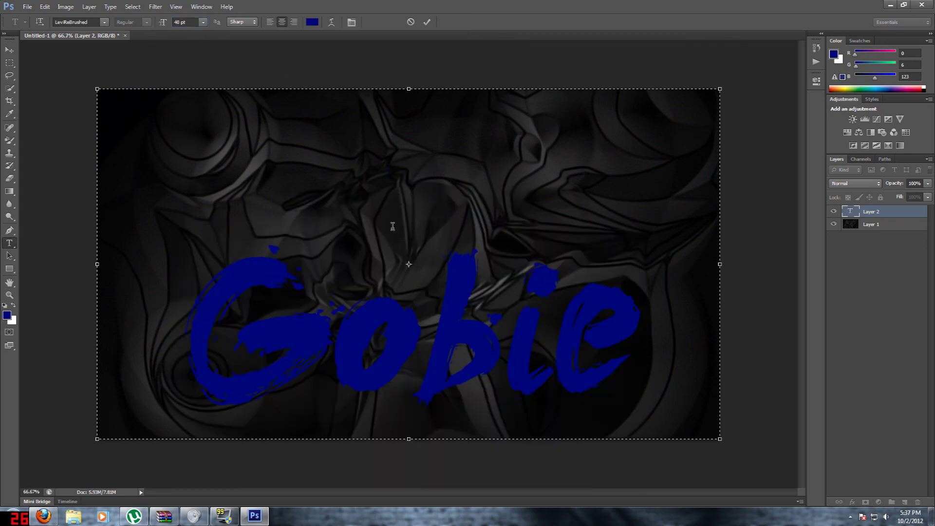
# Remove the empty line above "Gobie" and move the text box down so the word sits near the canvas's vertical middle
pyautogui.click(196, 308)
pyautogui.press('BackSpace')
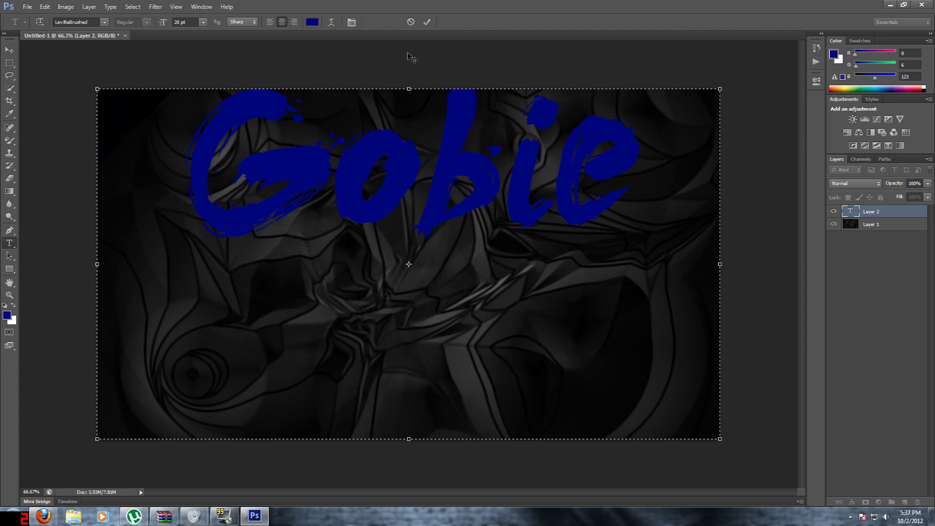
pyautogui.moveTo(411, 57); pyautogui.dragTo(412, 136)
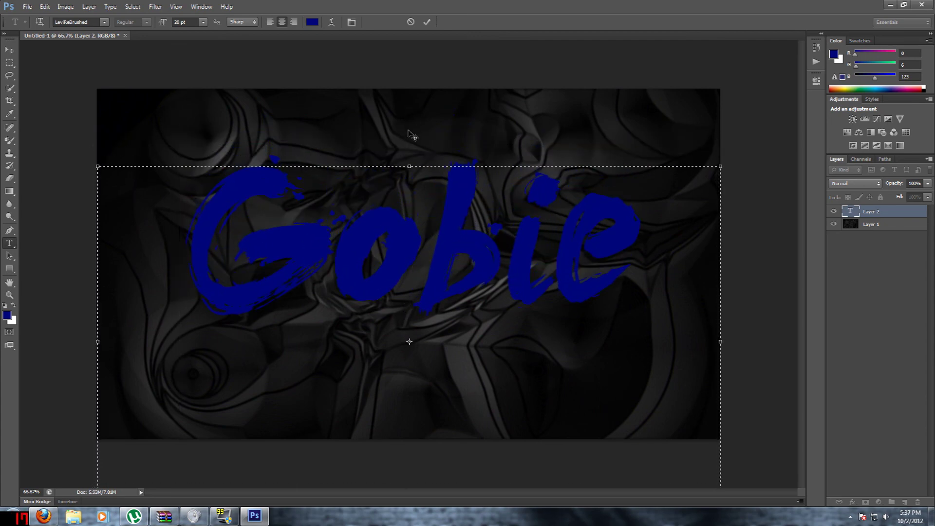
# Enlarge the whole text gradually from 45 pt to a final font size of 49 pt and commit the text
pyautogui.moveTo(633, 258); pyautogui.dragTo(236, 283)
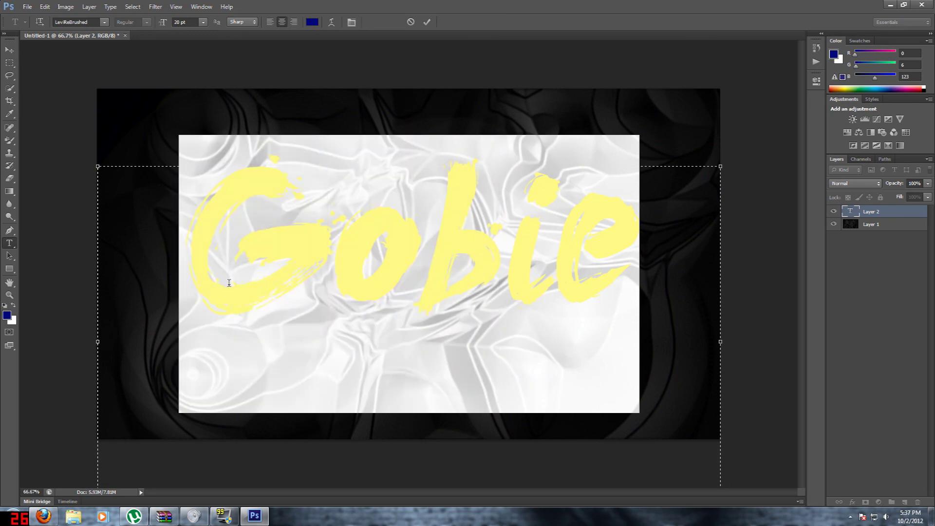
pyautogui.click(188, 22)
pyautogui.write('45')
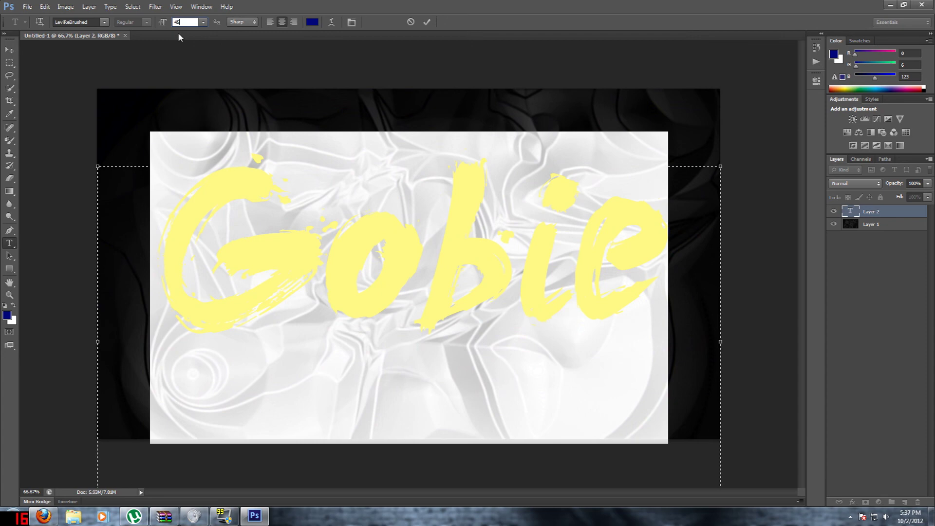
pyautogui.press('BackSpace')
pyautogui.write('6')
pyautogui.press('BackSpace')
pyautogui.write('7')
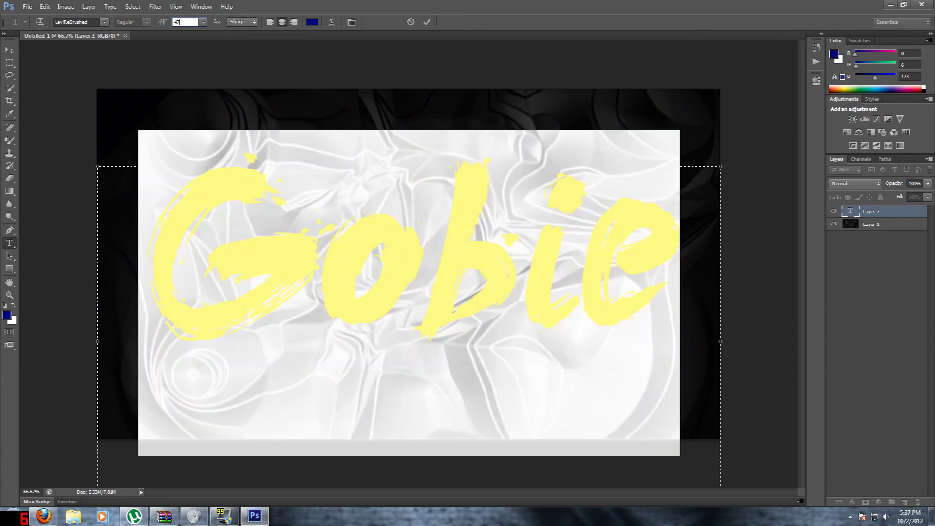
pyautogui.press('BackSpace')
pyautogui.write('8')
pyautogui.press('BackSpace')
pyautogui.write('9')
pyautogui.click(696, 326)
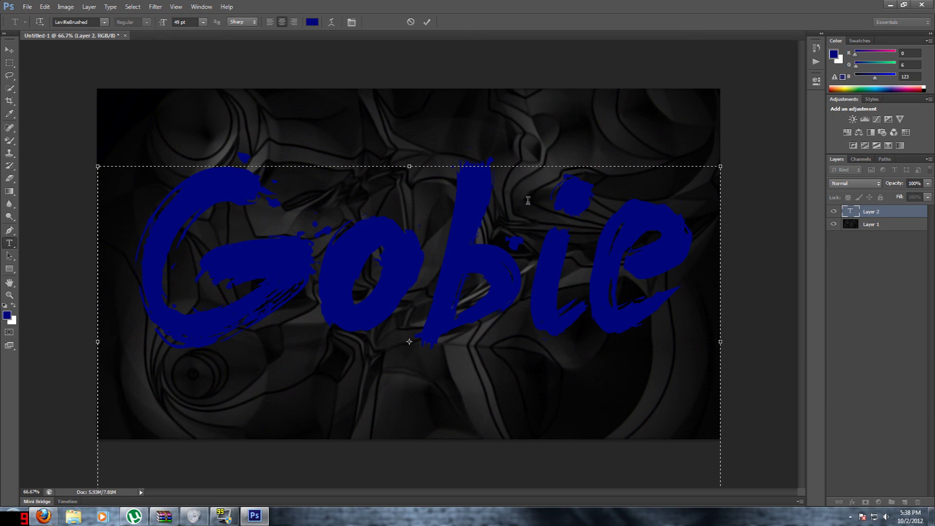
pyautogui.click(427, 22)
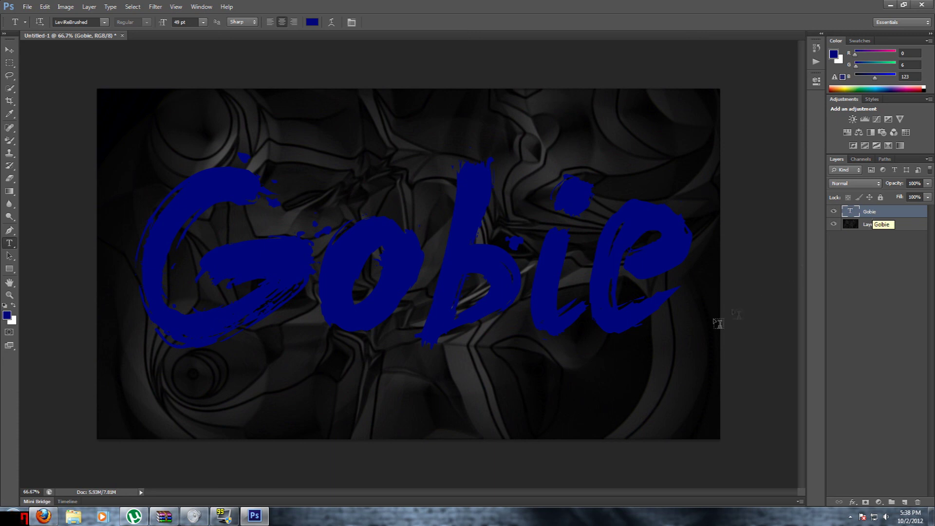
pyautogui.click(487, 294)
pyautogui.press('Left')
pyautogui.press('Left')
pyautogui.press('Left')
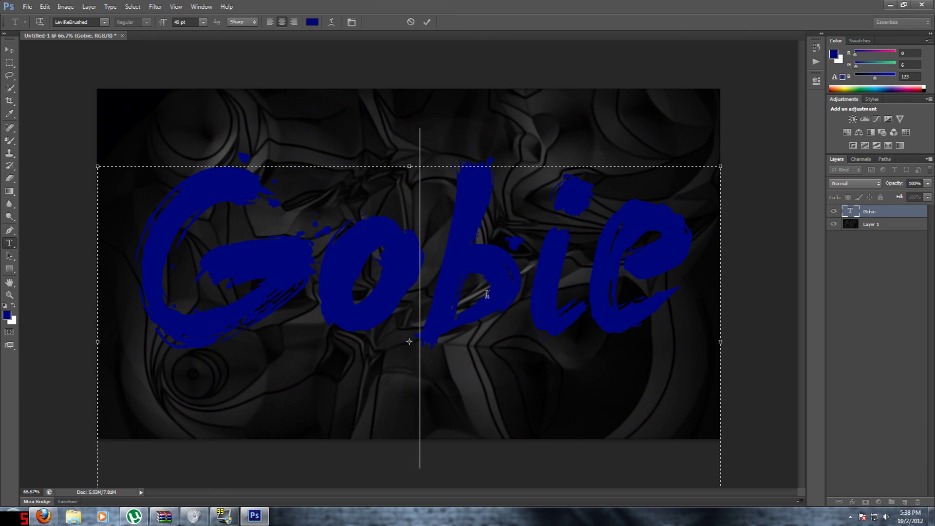
pyautogui.press('Right')
pyautogui.press('Right')
pyautogui.press('Right')
pyautogui.press('Right')
pyautogui.press('Right')
pyautogui.press('Left')
pyautogui.press('Left')
pyautogui.press('Left')
pyautogui.press('Left')
pyautogui.press('Left')
pyautogui.press('Right')
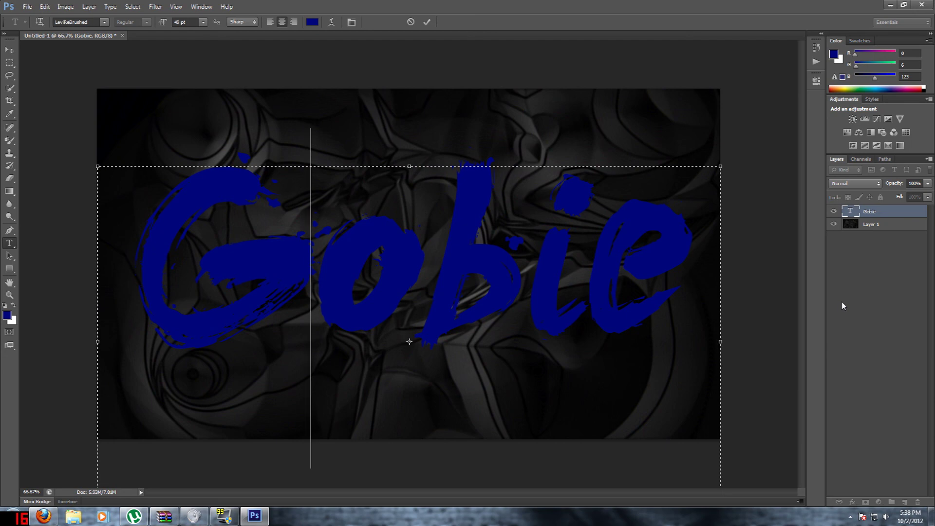
# Leave the text editing, make Layer 1 the active layer and hide it
pyautogui.click(868, 256)
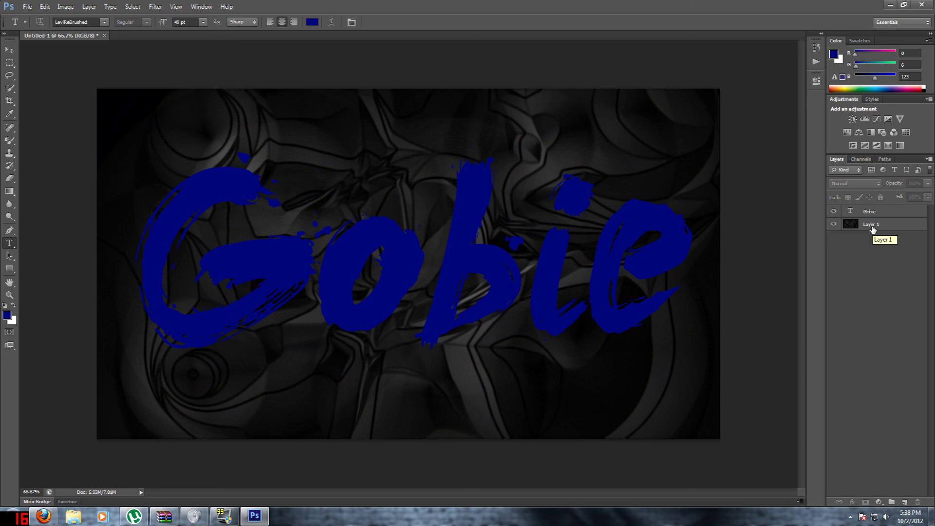
pyautogui.click(873, 229)
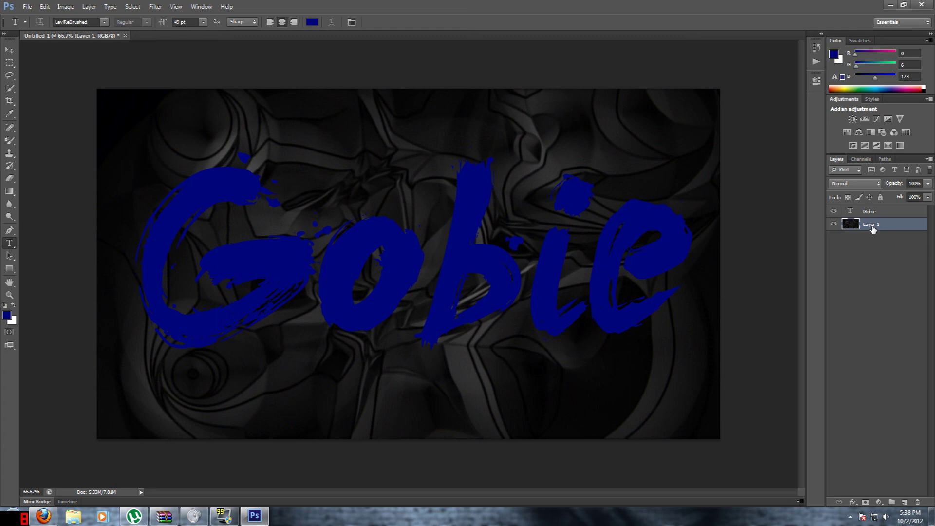
pyautogui.click(834, 227)
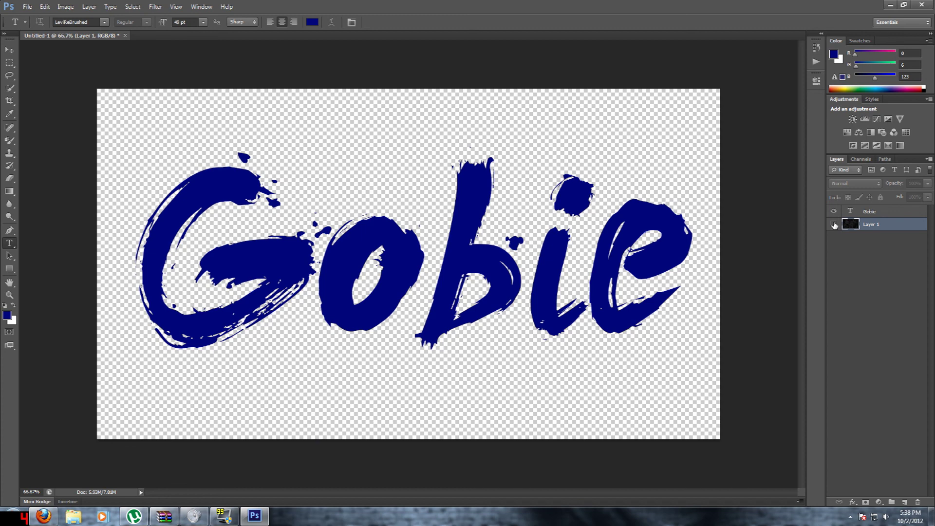
# Show Layer 1 again and open the Blending Options of the Gobie text layer, moving the dialog clear of most of the text
pyautogui.click(834, 224)
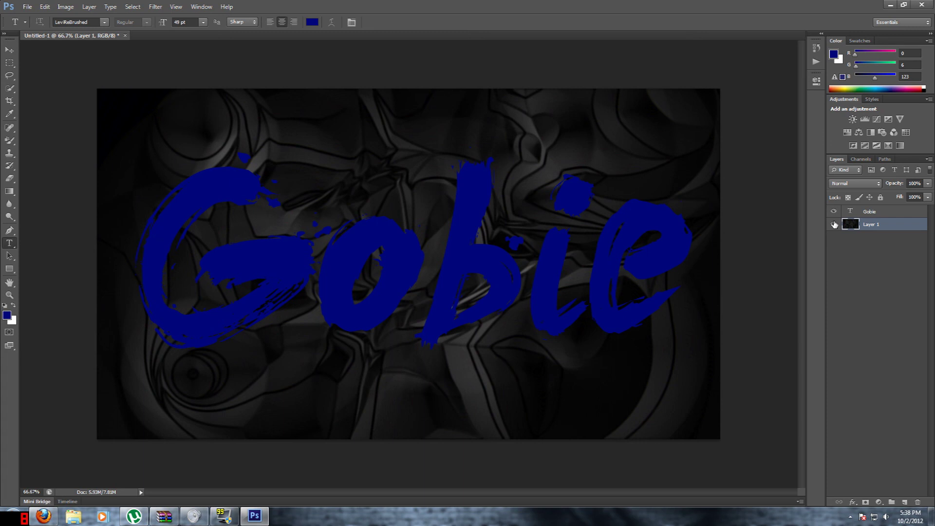
pyautogui.click(862, 215)
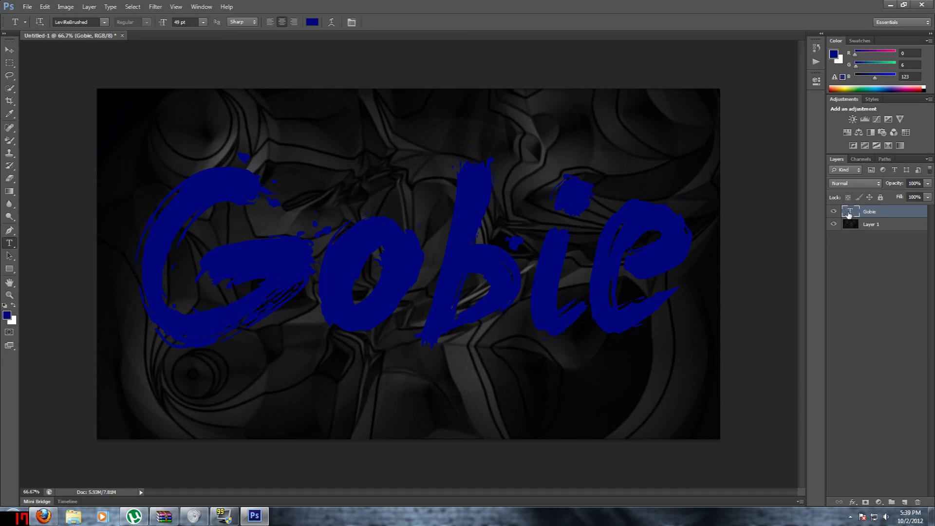
pyautogui.rightClick(848, 214)
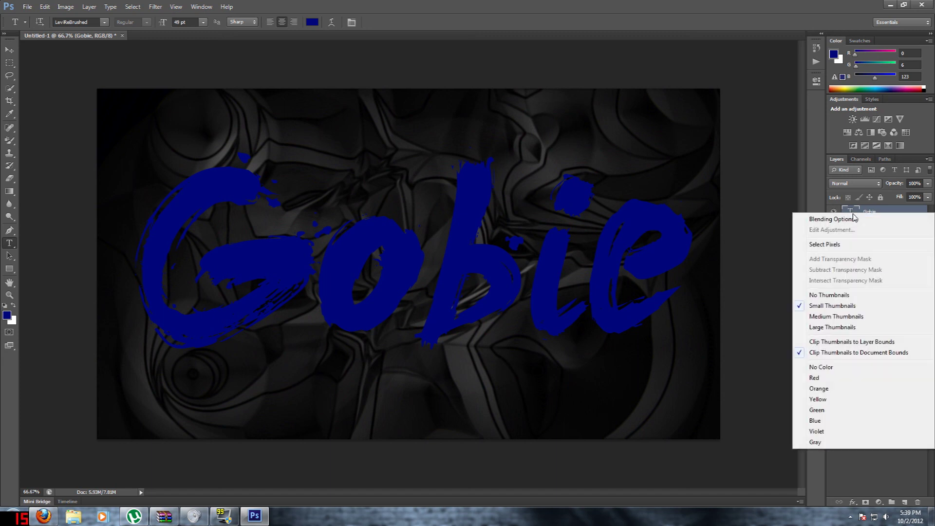
pyautogui.click(861, 210)
pyautogui.rightClick(868, 211)
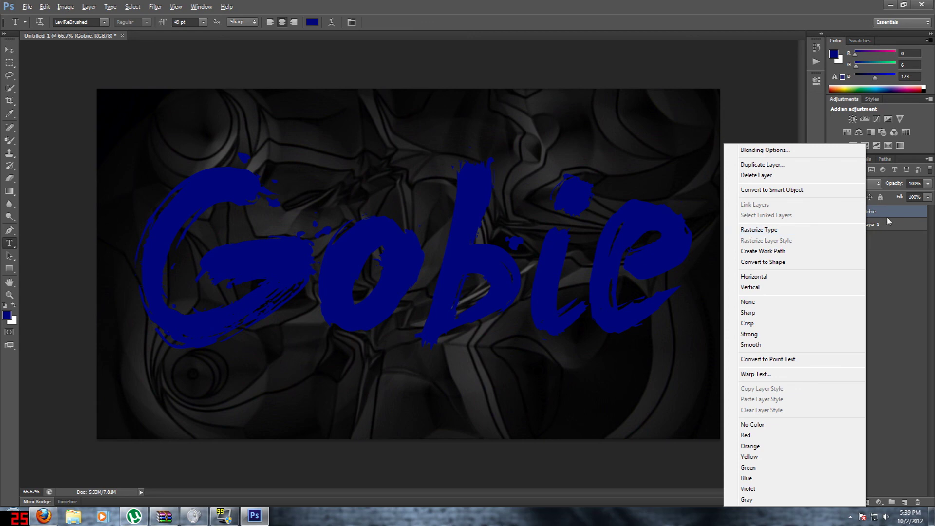
pyautogui.click(797, 152)
pyautogui.moveTo(638, 115); pyautogui.dragTo(654, 21)
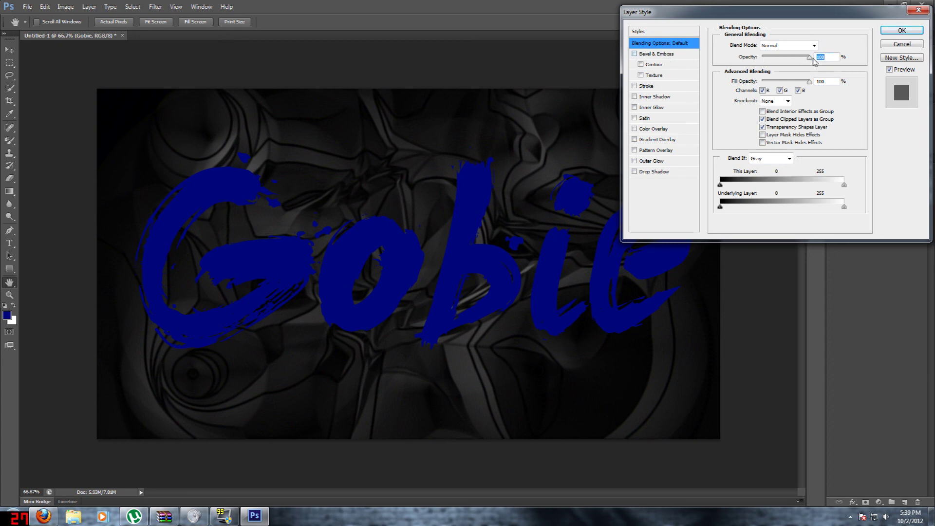
# Try a much lower opacity on the Gobie text layer and restore it to 100%
pyautogui.moveTo(810, 59); pyautogui.dragTo(768, 60)
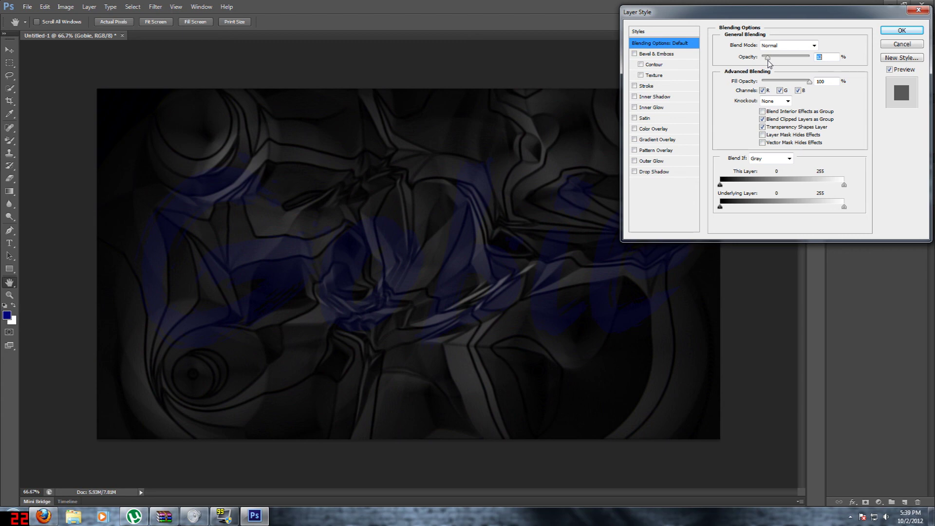
pyautogui.moveTo(769, 62); pyautogui.dragTo(815, 68)
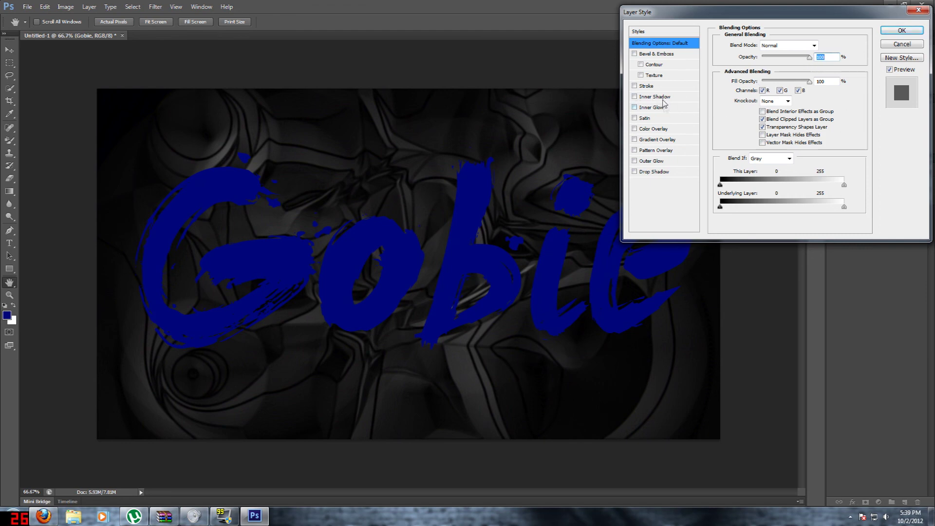
# Try a Bevel & Emboss effect on the text with Inner Bevel style and 1% depth, and turn the effect off
pyautogui.click(634, 54)
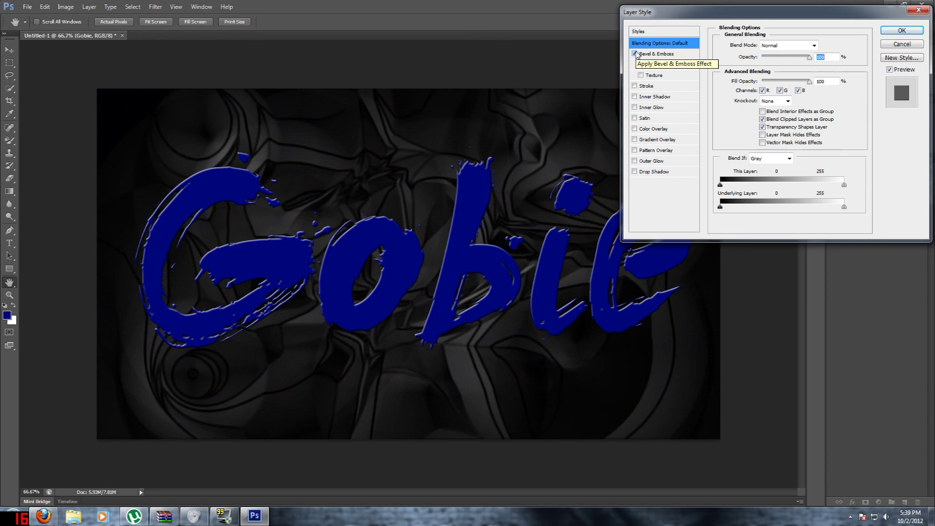
pyautogui.click(647, 54)
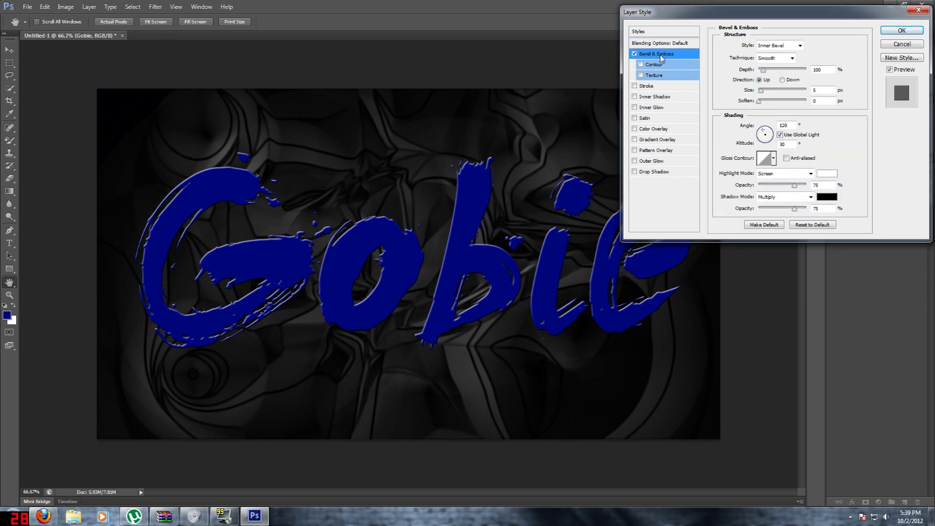
pyautogui.click(779, 46)
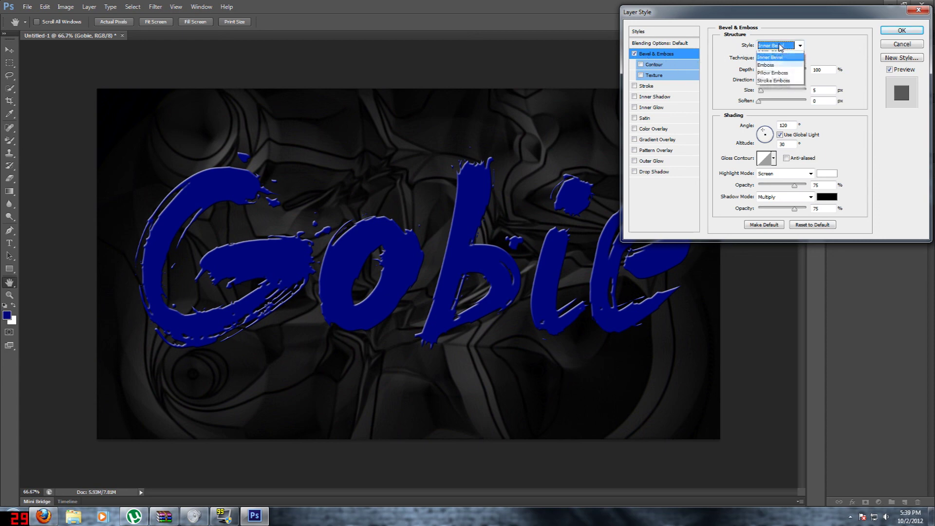
pyautogui.click(800, 54)
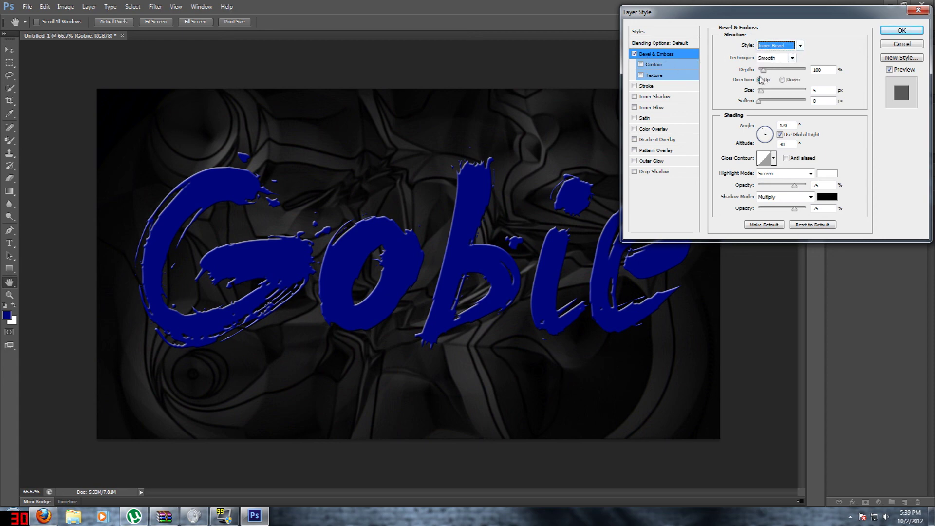
pyautogui.moveTo(763, 69); pyautogui.dragTo(740, 68)
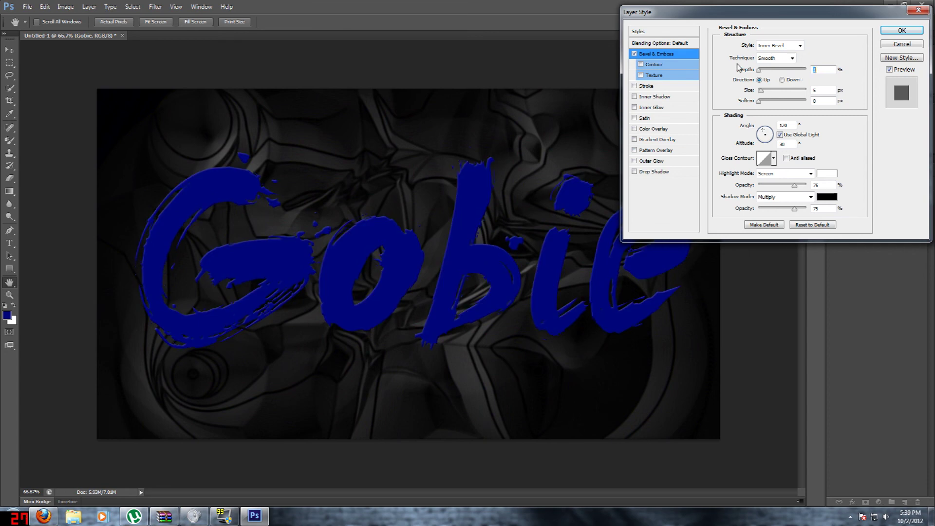
pyautogui.click(634, 54)
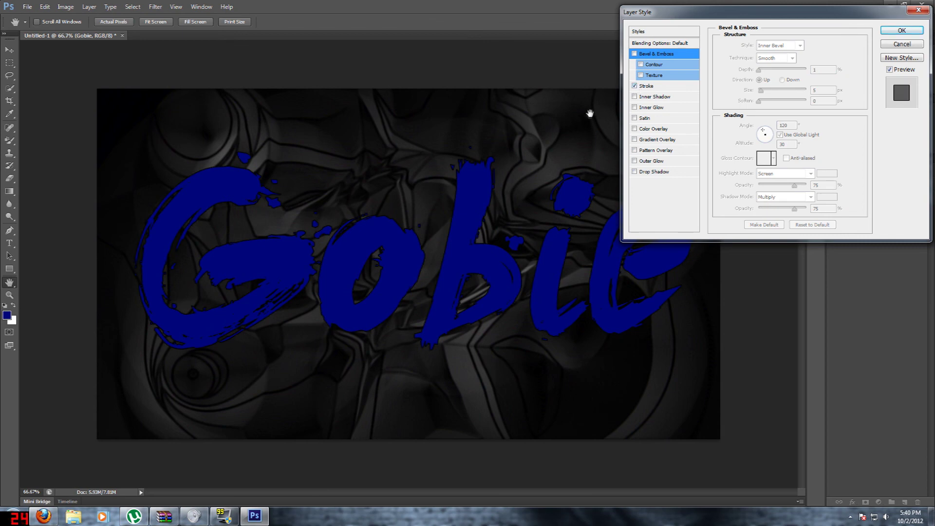
# Give the text a 9 px outside Stroke in bright green (#00ff24)
pyautogui.click(647, 87)
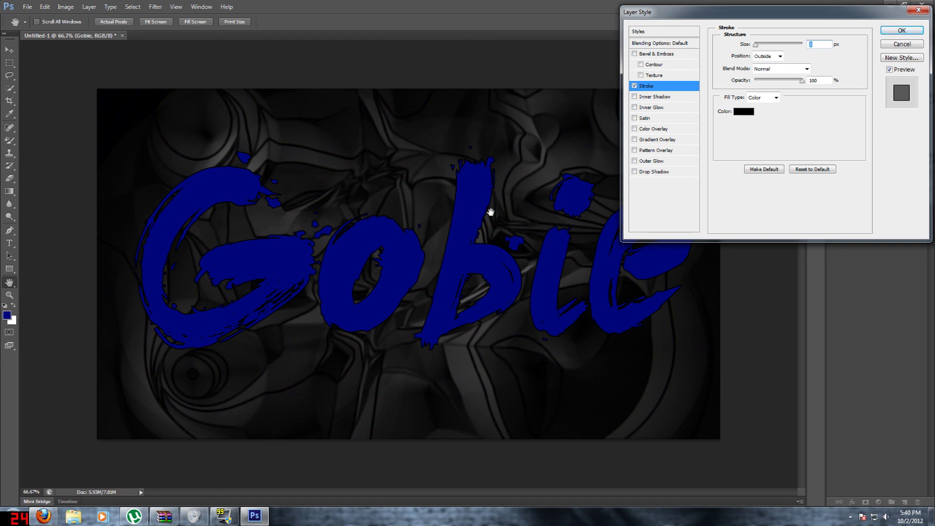
pyautogui.write('9')
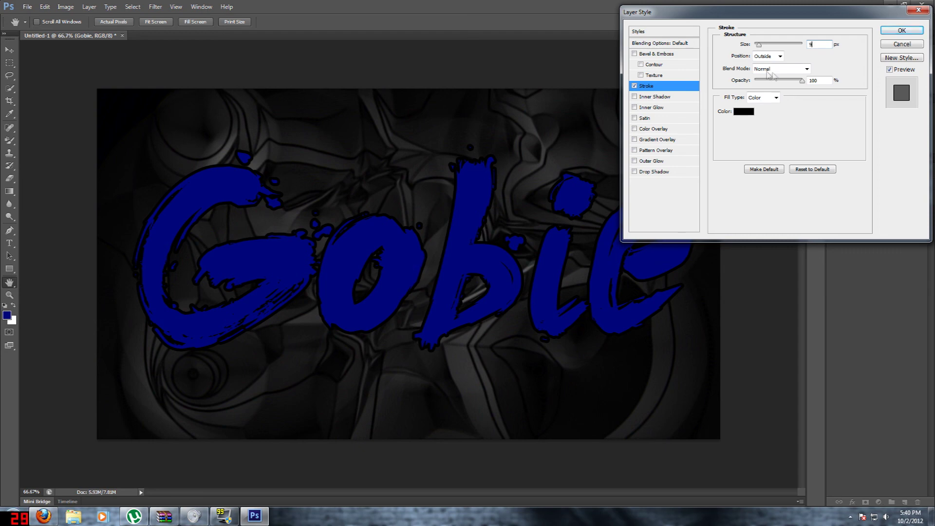
pyautogui.click(743, 112)
pyautogui.click(460, 139)
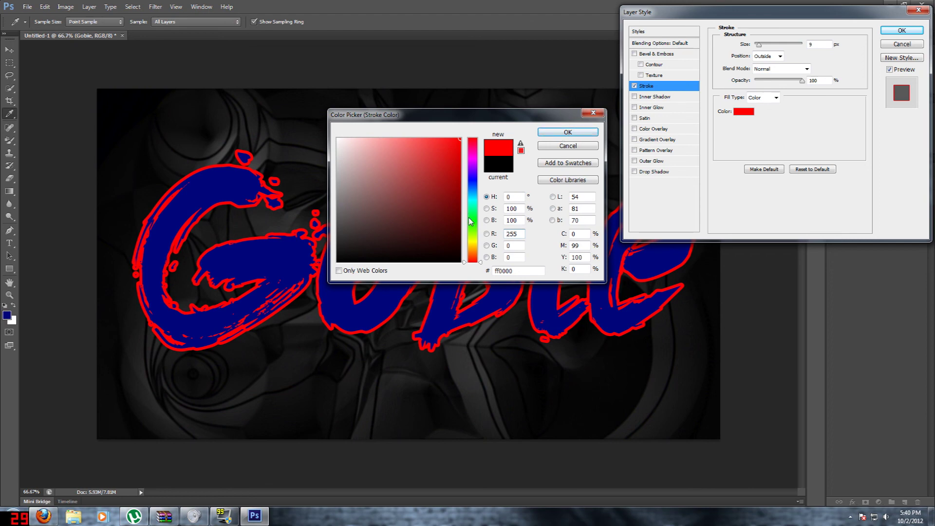
pyautogui.moveTo(470, 221); pyautogui.dragTo(471, 217)
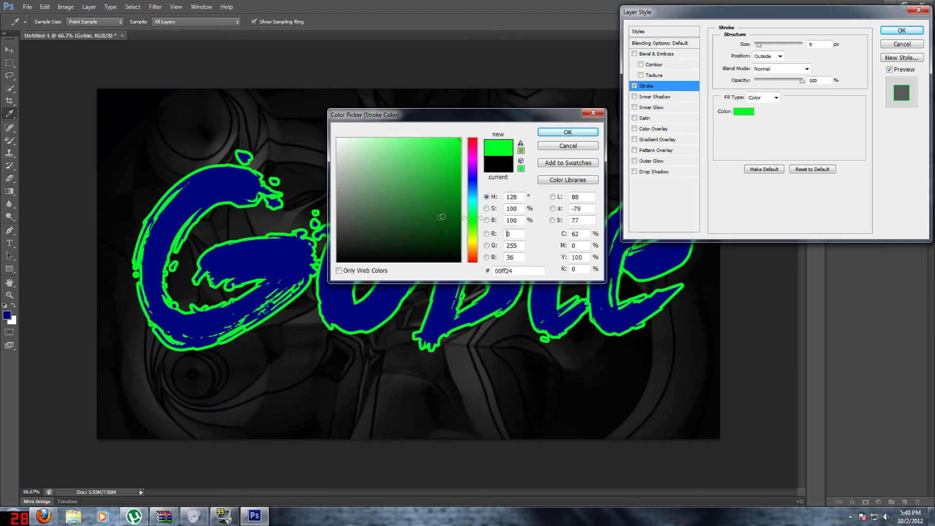
pyautogui.click(554, 135)
# Try the Transparent Rainbow gradient as the stroke's fill and return the fill type to Color
pyautogui.click(758, 98)
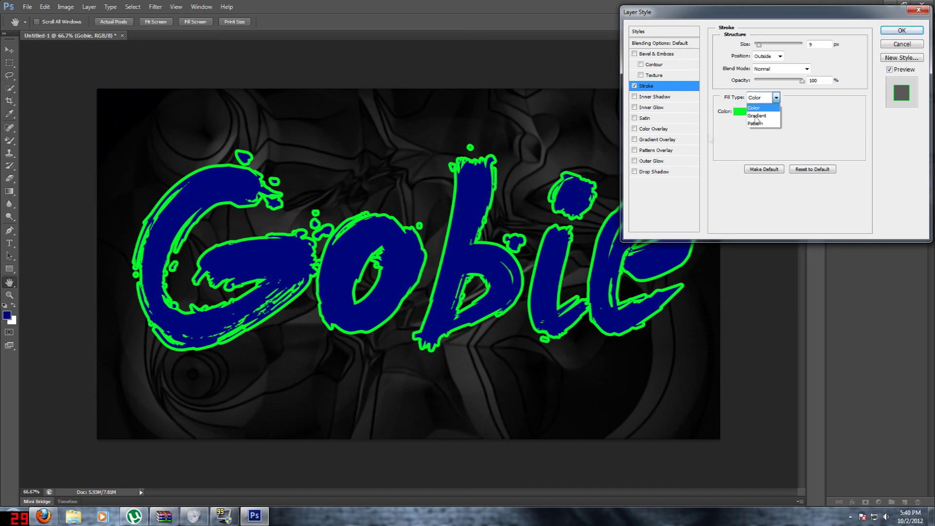
pyautogui.click(770, 118)
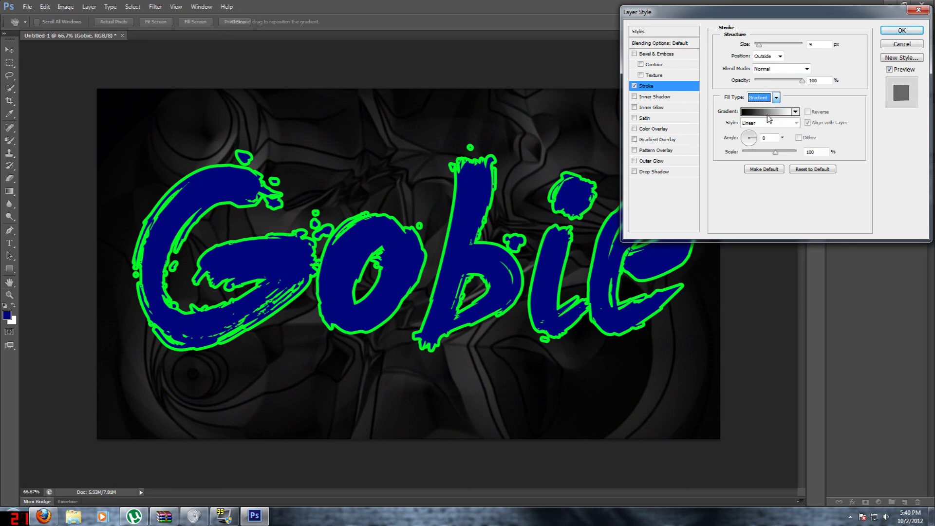
pyautogui.click(768, 115)
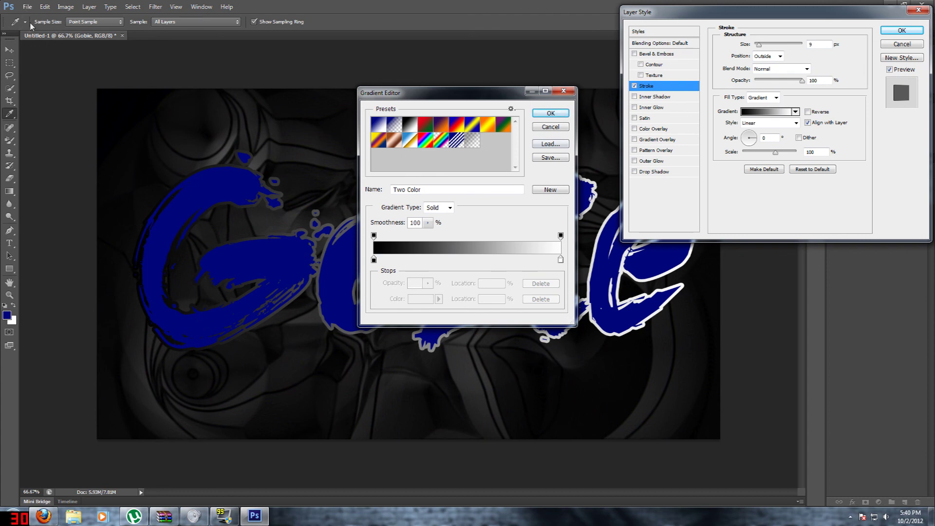
pyautogui.click(440, 141)
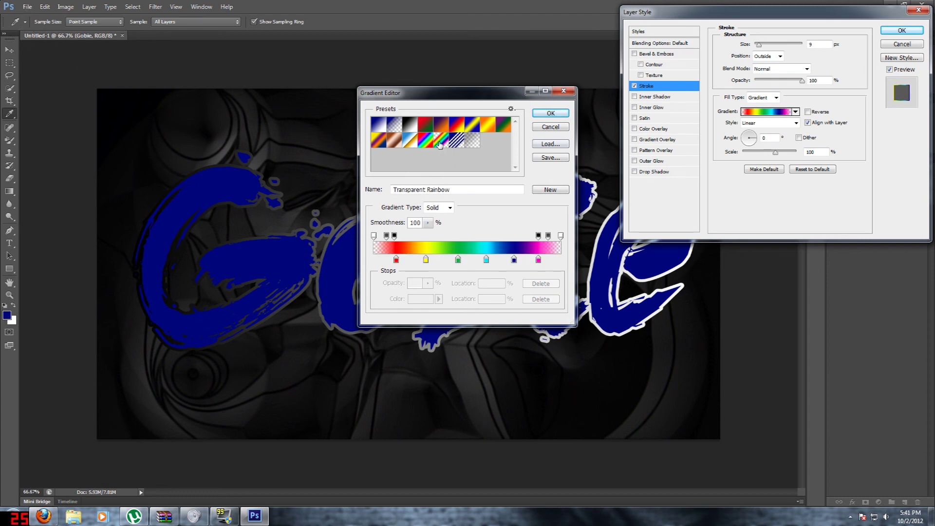
pyautogui.click(543, 114)
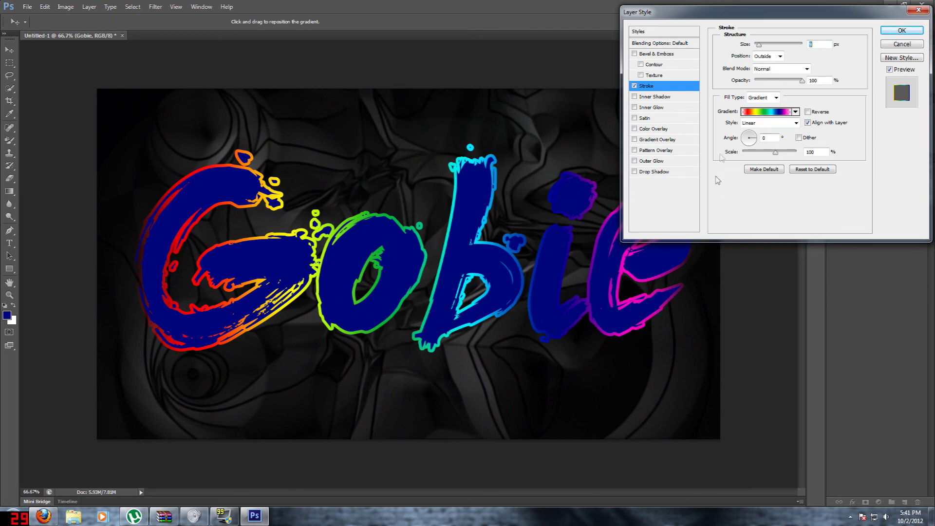
pyautogui.click(762, 99)
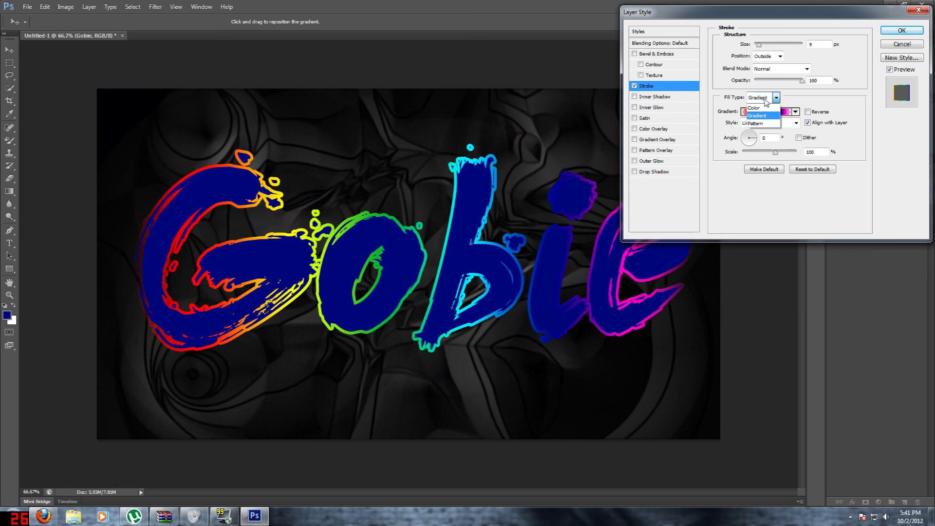
pyautogui.click(754, 107)
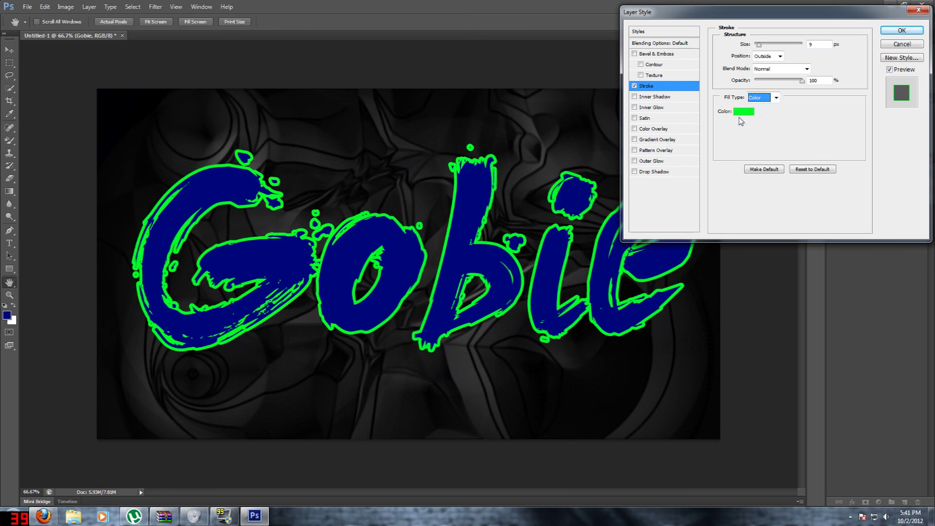
# Set the text stroke's colour to white, trying black on the way
pyautogui.click(743, 112)
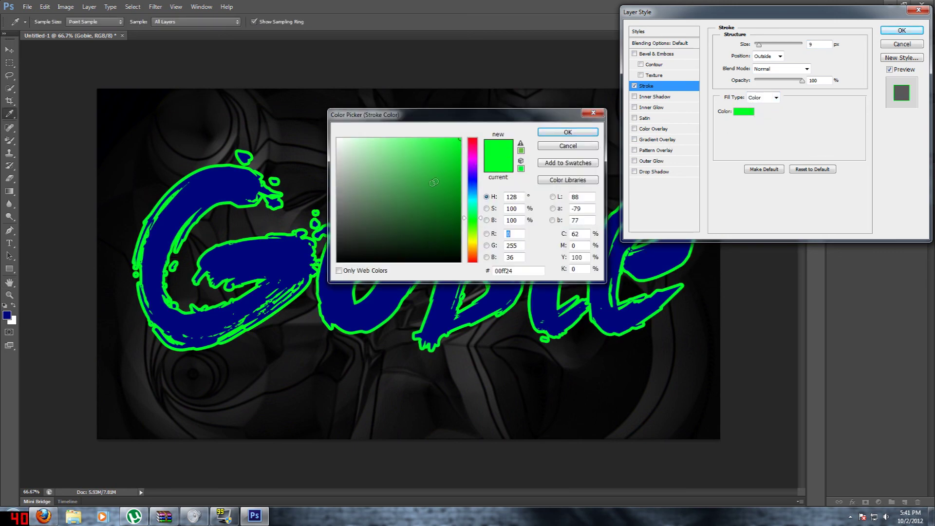
pyautogui.moveTo(438, 179); pyautogui.dragTo(462, 266)
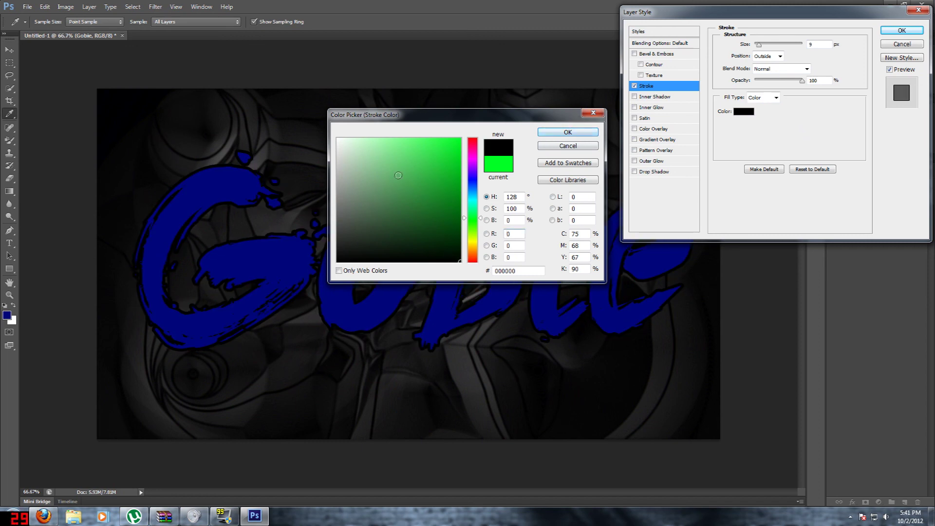
pyautogui.moveTo(399, 174); pyautogui.dragTo(337, 138)
pyautogui.click(566, 132)
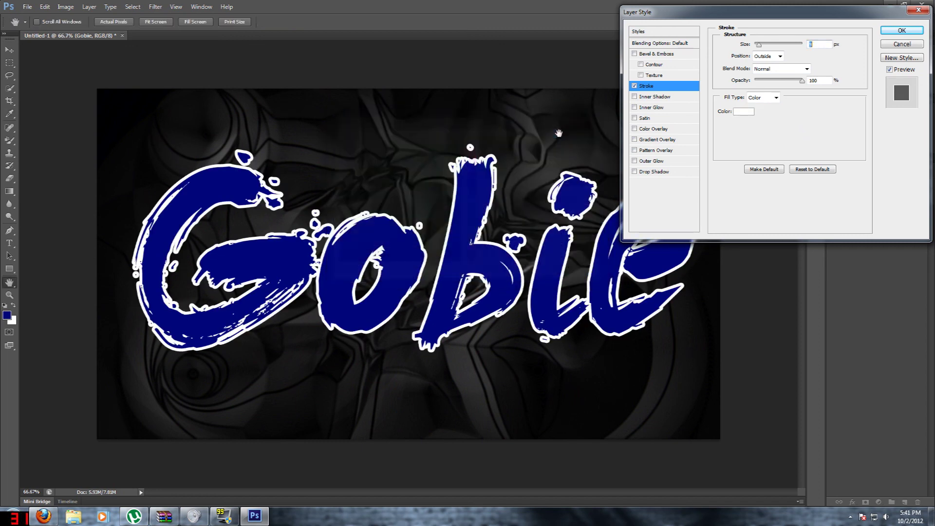
# Add a Color Overlay to the text and set its colour to black (#000000)
pyautogui.click(634, 129)
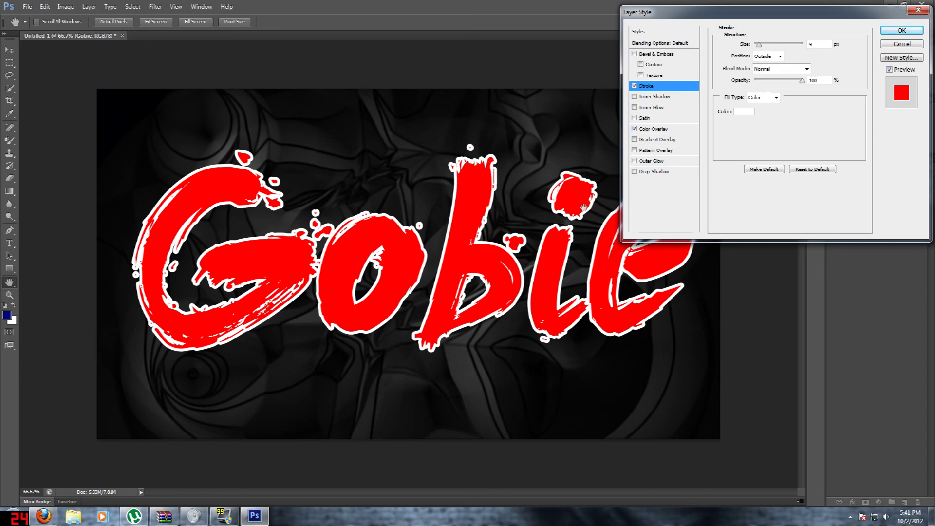
pyautogui.click(648, 130)
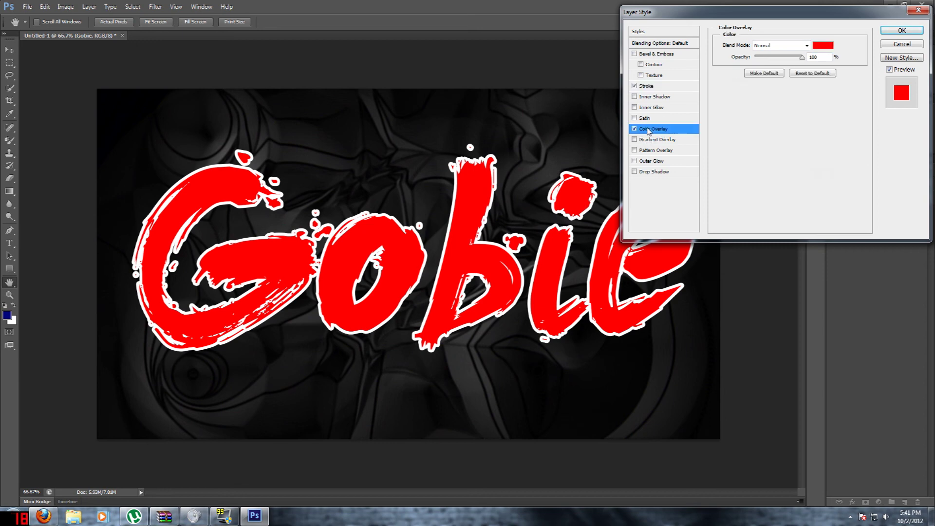
pyautogui.click(823, 45)
pyautogui.write('0')
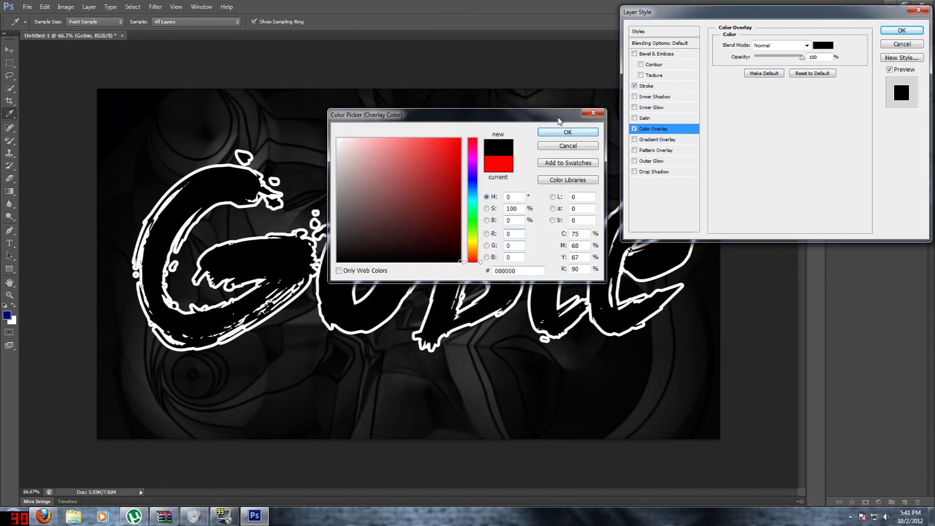
pyautogui.click(566, 132)
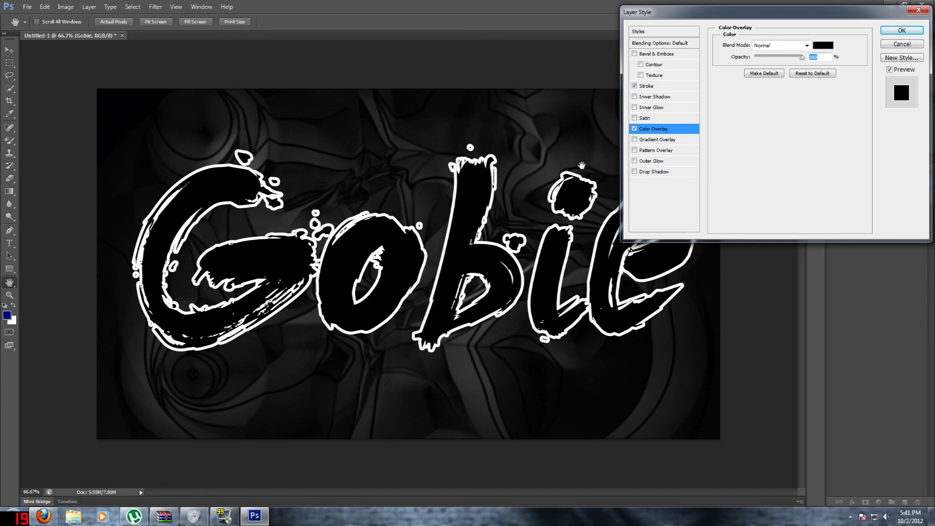
# Try a Blue, Red, Yellow Gradient Overlay on the text, toggling the Color Overlay to preview it, and turn the gradient off
pyautogui.click(634, 128)
pyautogui.click(658, 143)
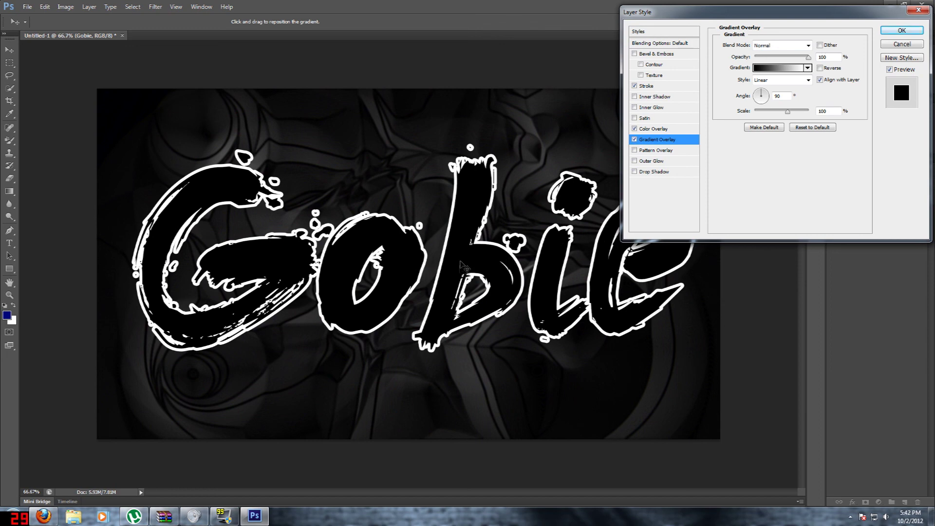
pyautogui.click(635, 139)
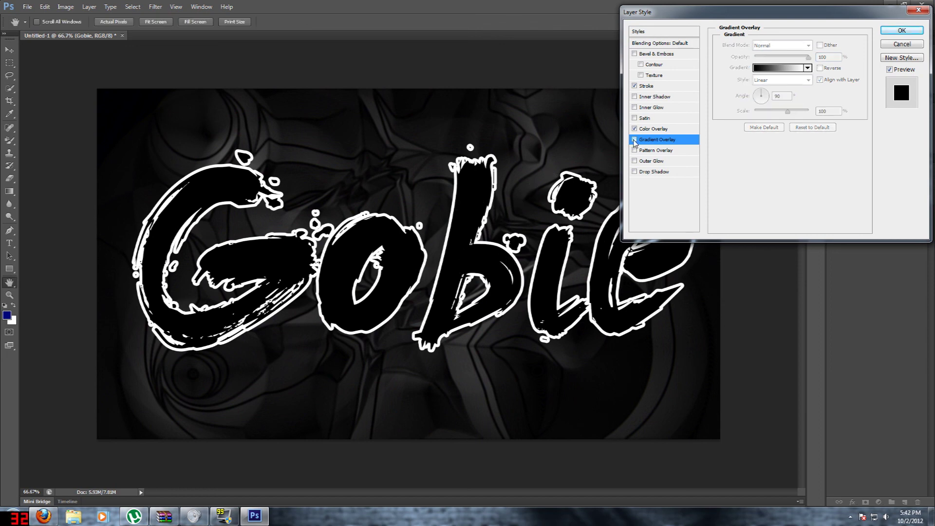
pyautogui.click(635, 140)
pyautogui.click(761, 68)
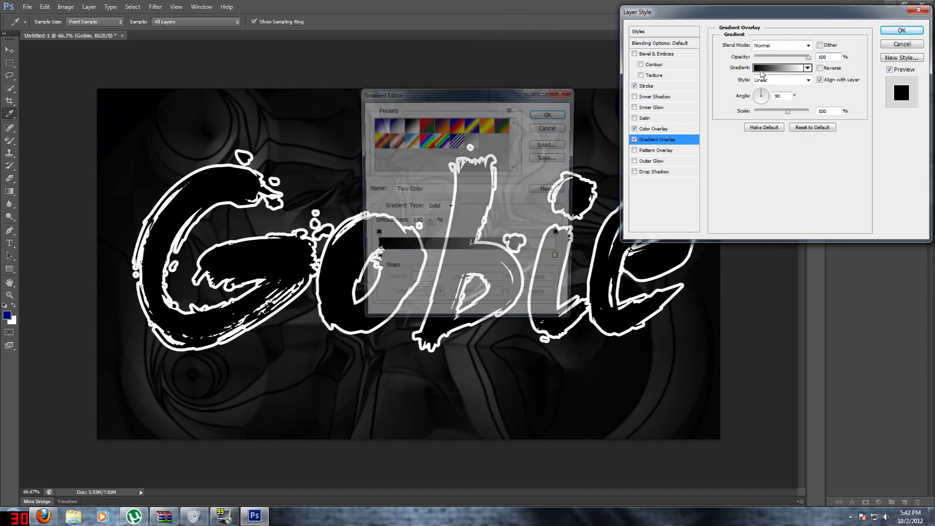
pyautogui.click(459, 131)
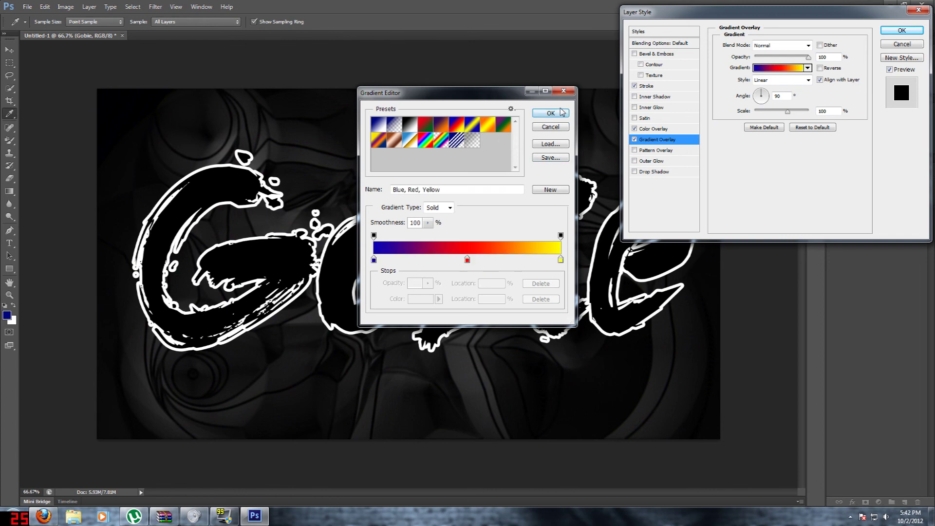
pyautogui.click(541, 115)
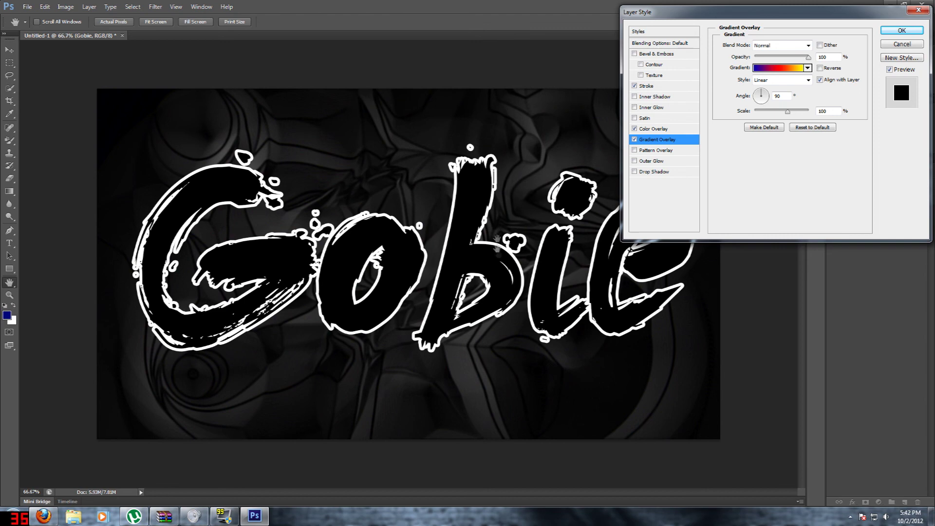
pyautogui.click(635, 129)
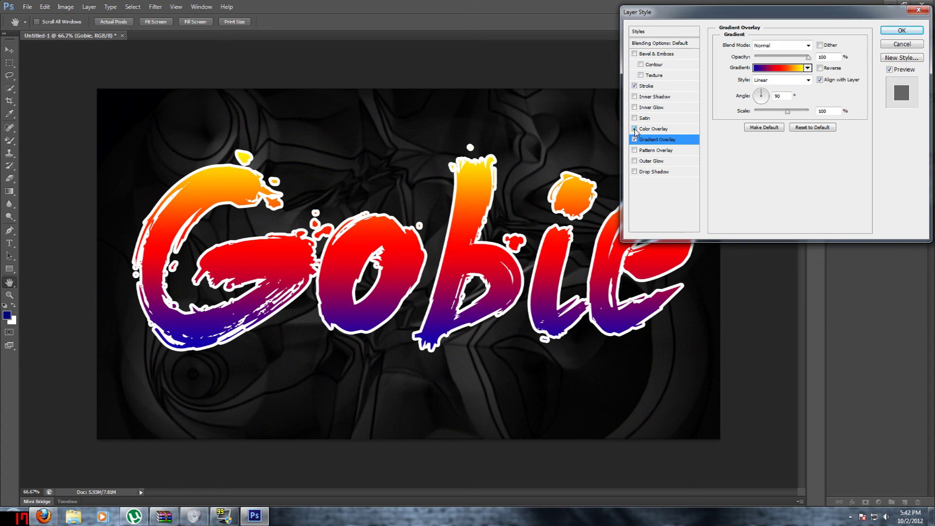
pyautogui.click(635, 129)
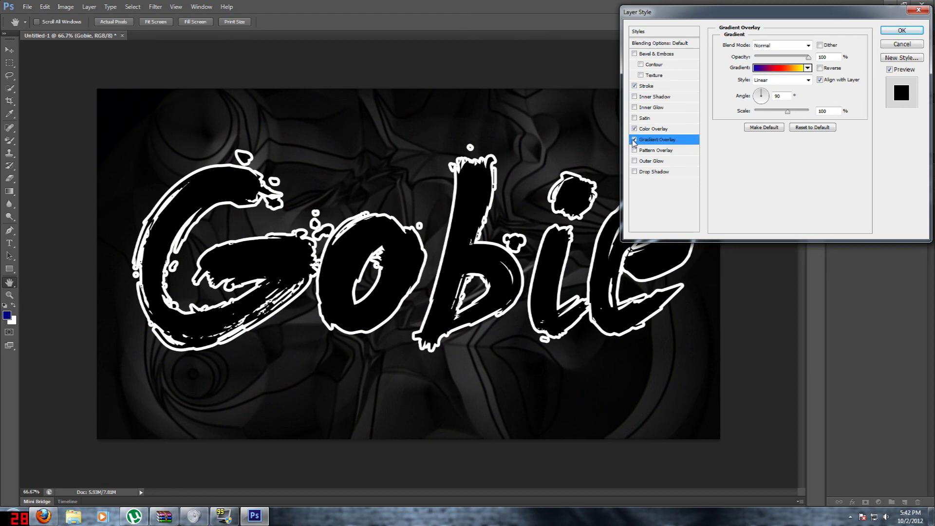
pyautogui.click(634, 140)
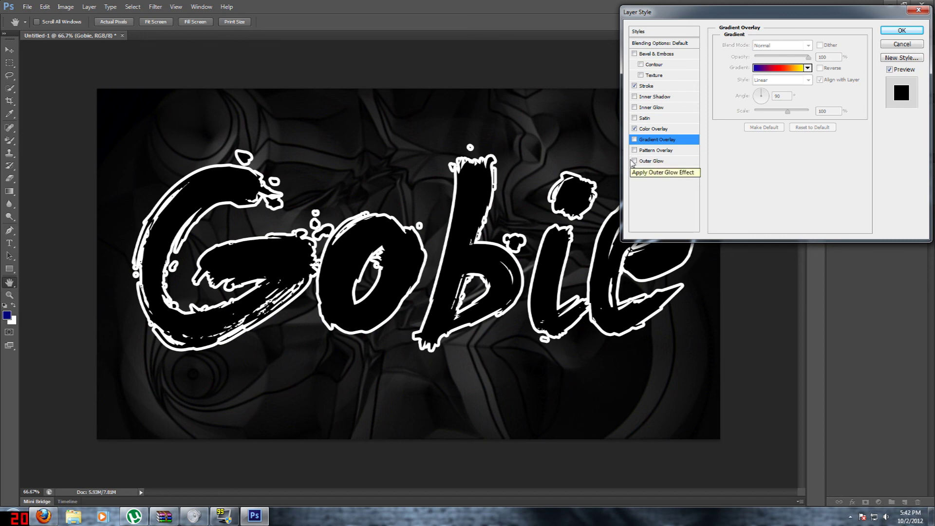
# Add an Outer Glow to the text and set its colour to bright red
pyautogui.click(634, 162)
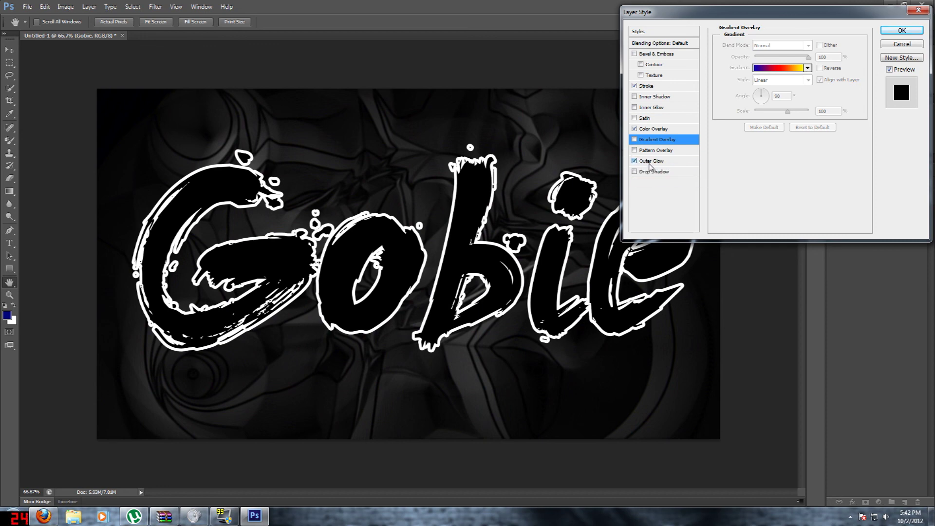
pyautogui.click(651, 162)
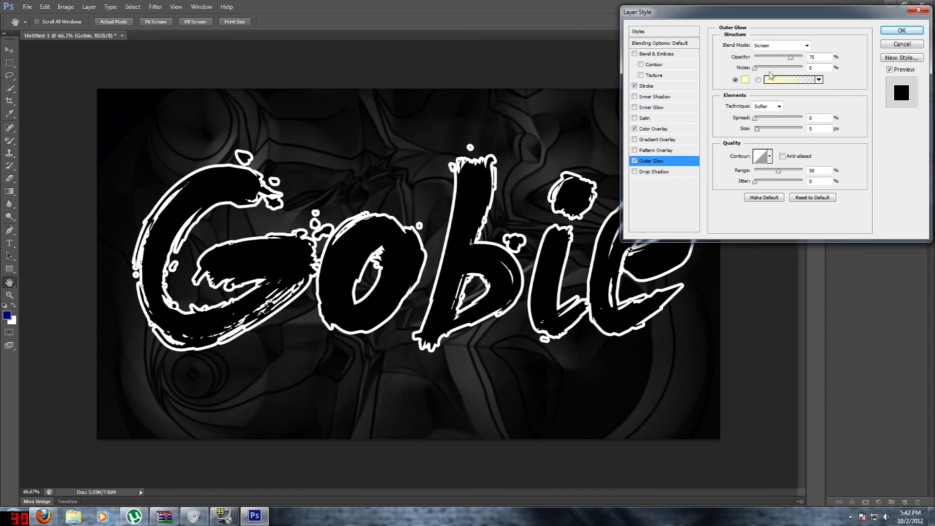
pyautogui.click(746, 80)
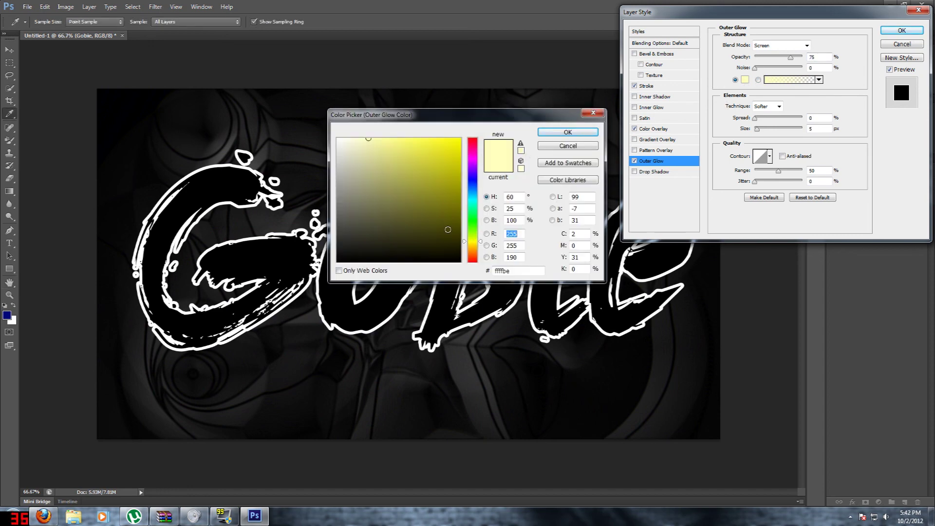
pyautogui.moveTo(470, 160); pyautogui.dragTo(470, 140)
pyautogui.click(567, 132)
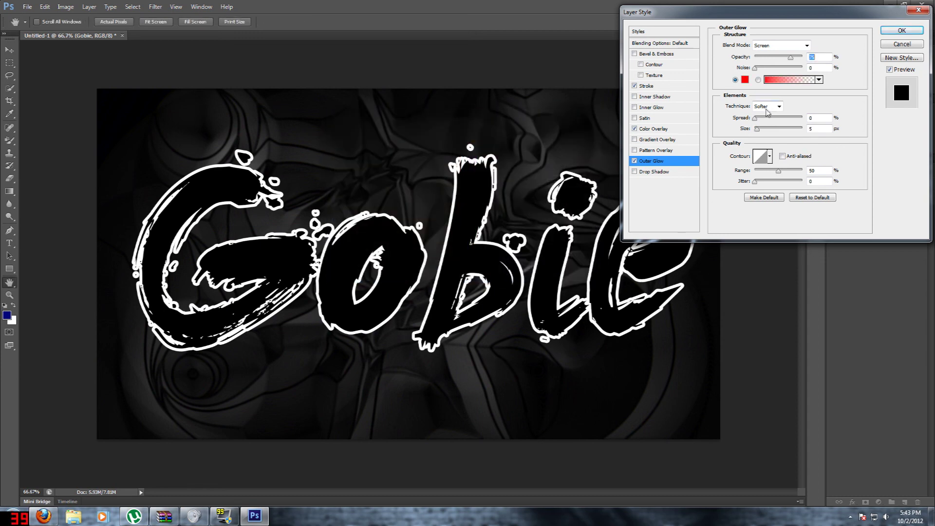
# Set the text's Outer Glow size to 51 px and spread to about 4%, trying near-maximum spread on the way
pyautogui.moveTo(755, 122); pyautogui.dragTo(769, 136)
pyautogui.click(758, 130)
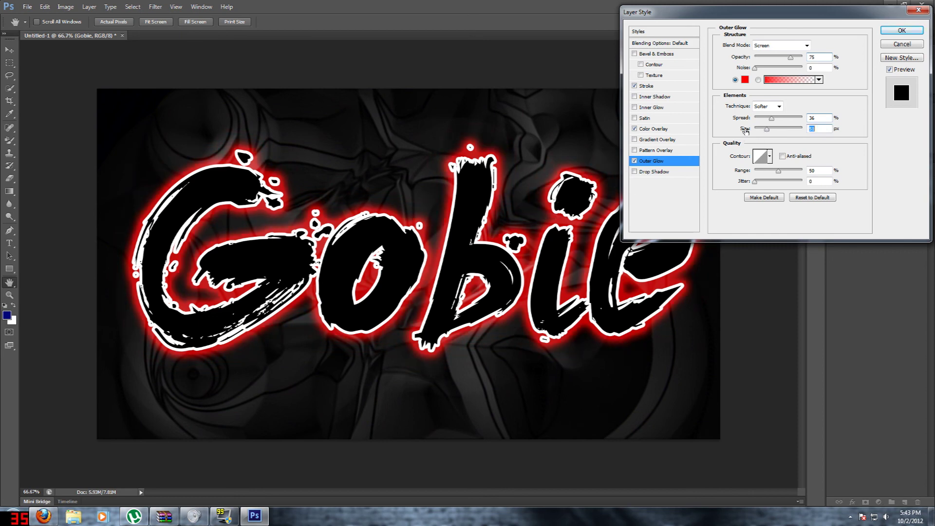
pyautogui.moveTo(773, 119); pyautogui.dragTo(805, 123)
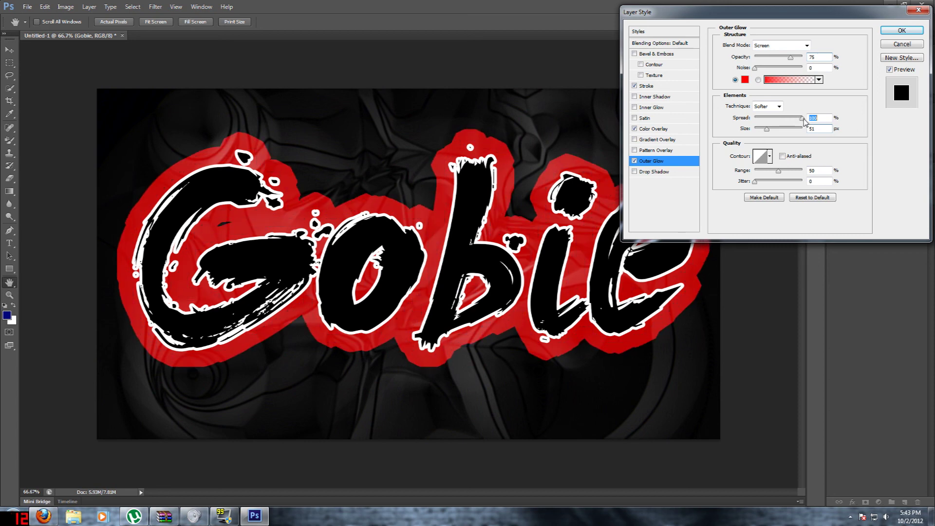
pyautogui.moveTo(804, 121); pyautogui.dragTo(803, 122)
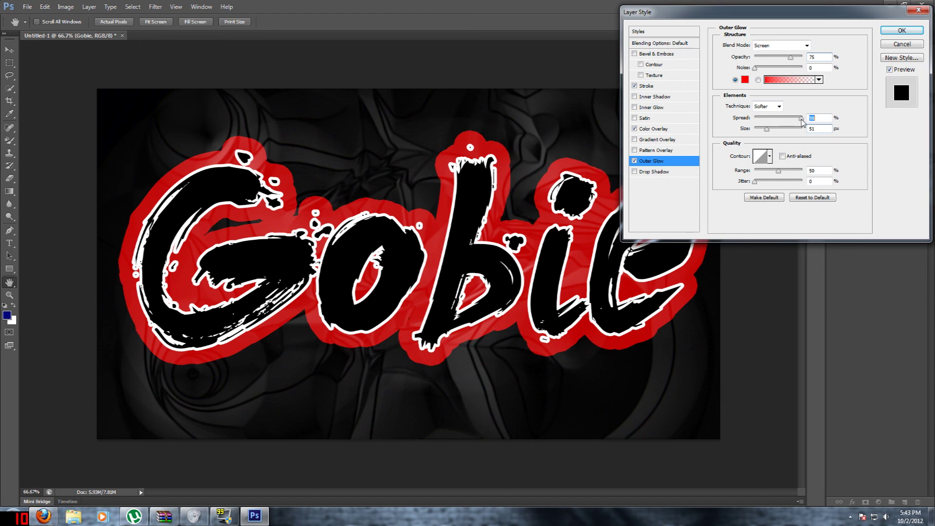
pyautogui.moveTo(801, 120); pyautogui.dragTo(758, 131)
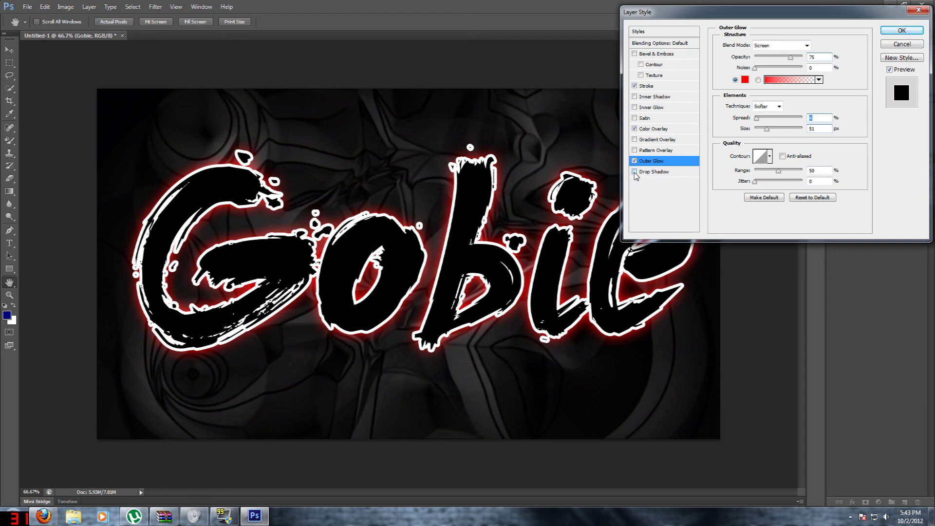
# Try a white Drop Shadow on the text with a 156° angle, 50 px distance and 14% spread
pyautogui.click(634, 172)
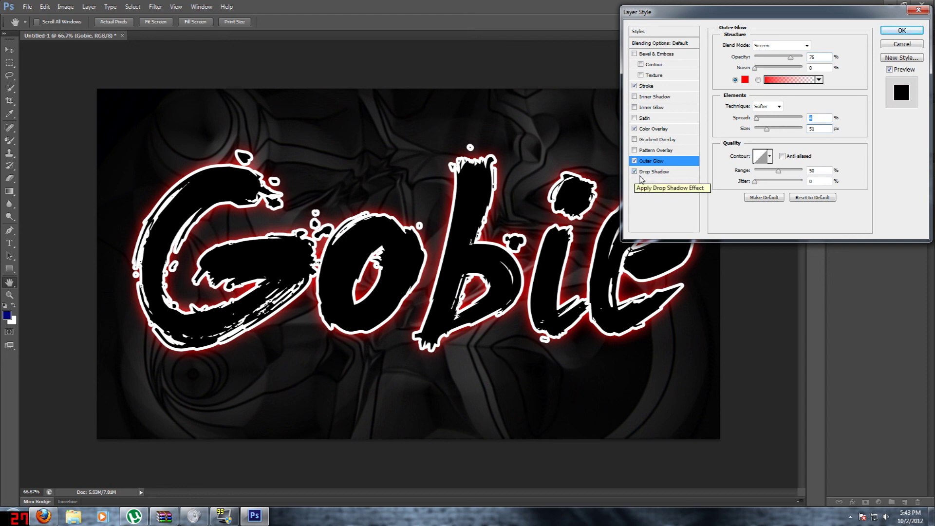
pyautogui.click(646, 173)
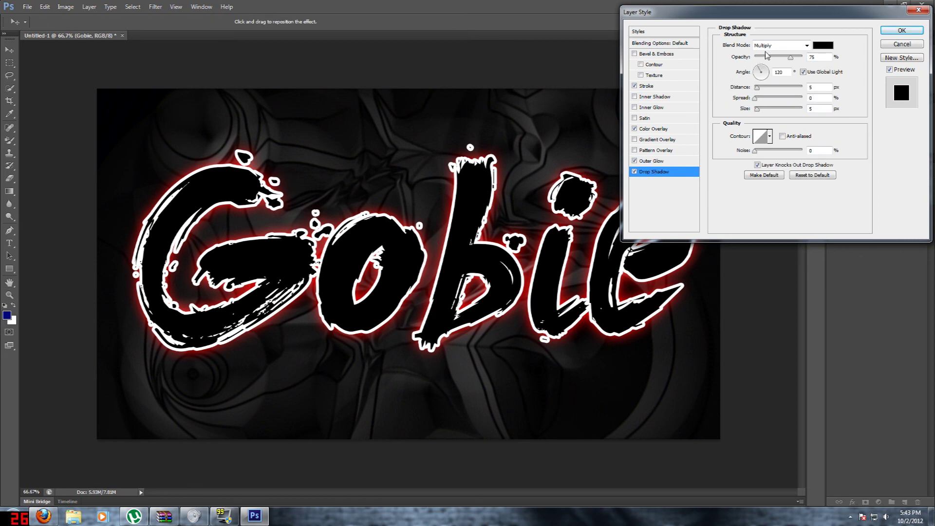
pyautogui.moveTo(767, 74); pyautogui.dragTo(757, 112)
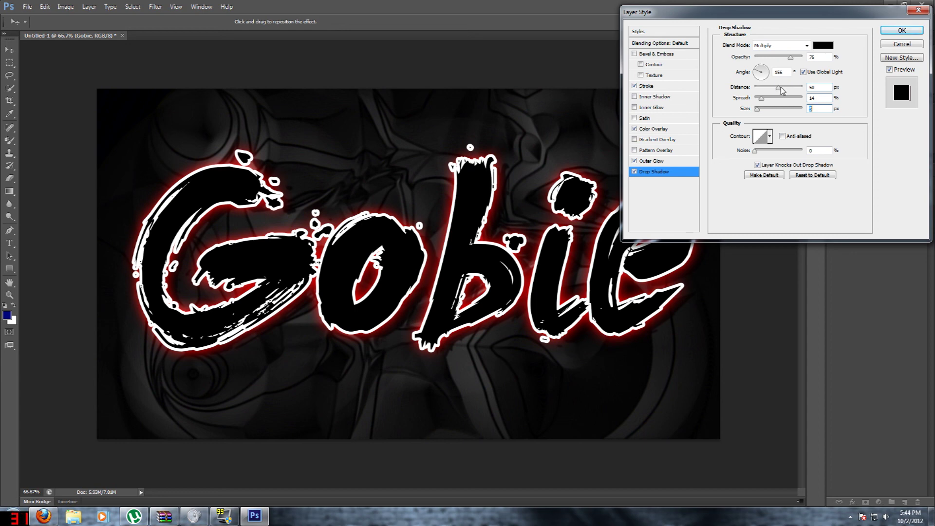
pyautogui.click(819, 46)
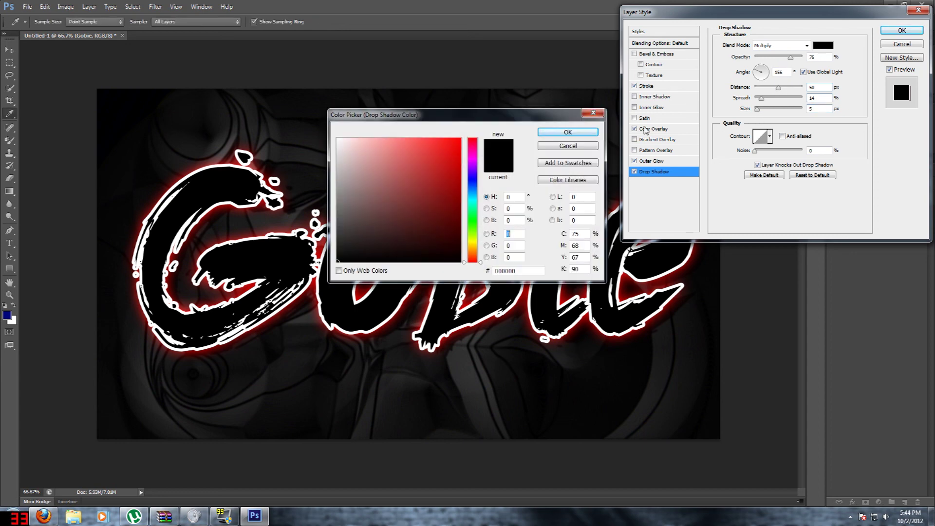
pyautogui.moveTo(371, 152); pyautogui.dragTo(311, 141)
pyautogui.click(568, 132)
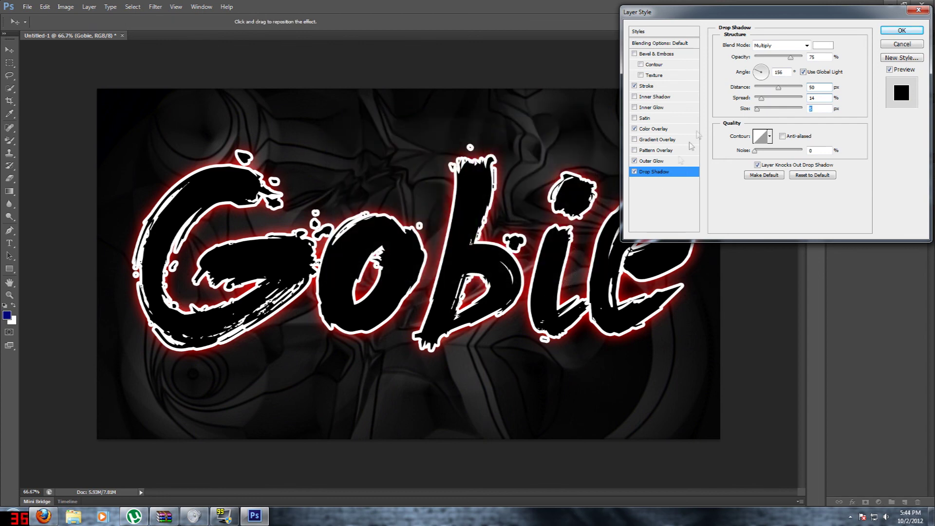
# Try stronger Drop Shadow settings: 100% opacity, 136° angle, 29% spread and 250 px size, with a shorter distance
pyautogui.moveTo(778, 93); pyautogui.dragTo(755, 98)
pyautogui.moveTo(756, 90); pyautogui.dragTo(802, 111)
pyautogui.click(767, 77)
pyautogui.moveTo(767, 77); pyautogui.dragTo(804, 56)
pyautogui.moveTo(766, 89)
pyautogui.mouseDown()
pyautogui.moveTo(753, 89)
pyautogui.moveTo(761, 86)
pyautogui.mouseUp()
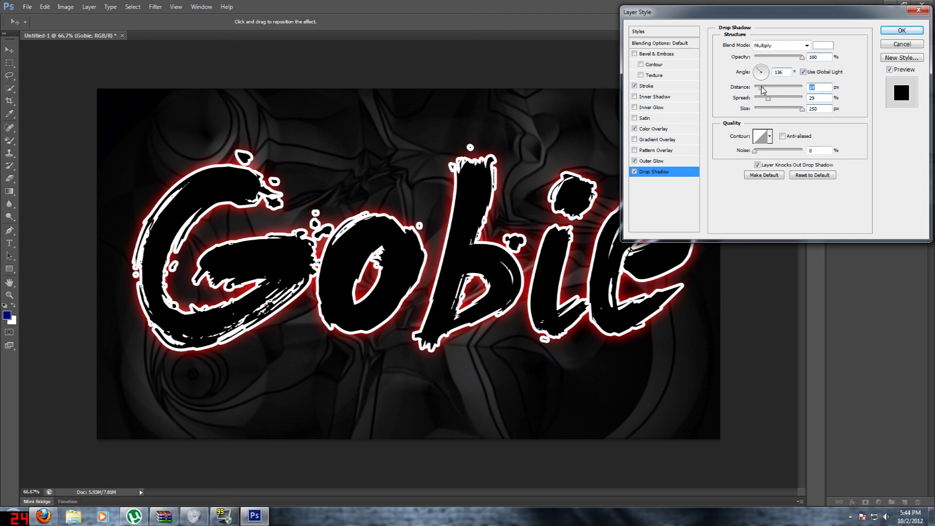
# Switch off the Drop Shadow and apply the text's layer style
pyautogui.click(635, 172)
pyautogui.click(902, 31)
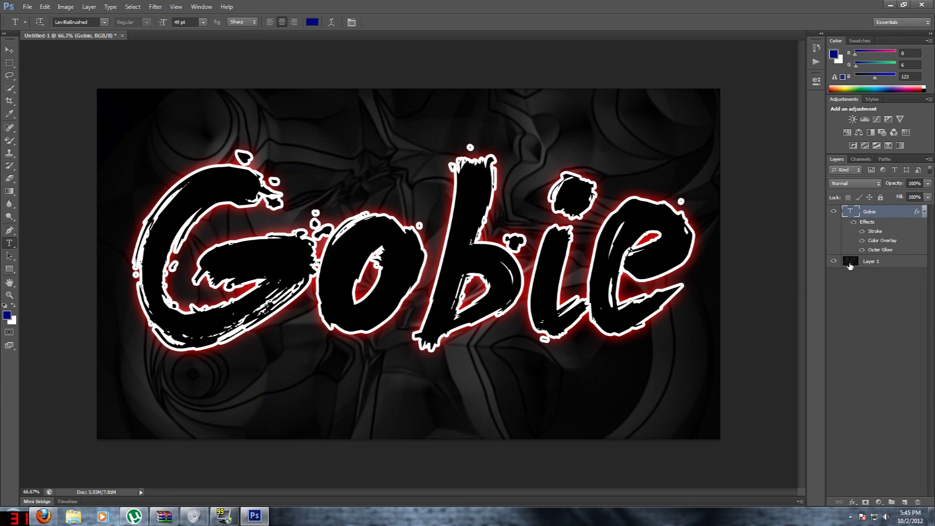
# On Layer 1, draw a wavy Pen tool path from the canvas's upper-left area down through the G and below it
pyautogui.moveTo(869, 264)
pyautogui.mouseDown()
pyautogui.moveTo(874, 220)
pyautogui.moveTo(872, 263)
pyautogui.mouseUp()
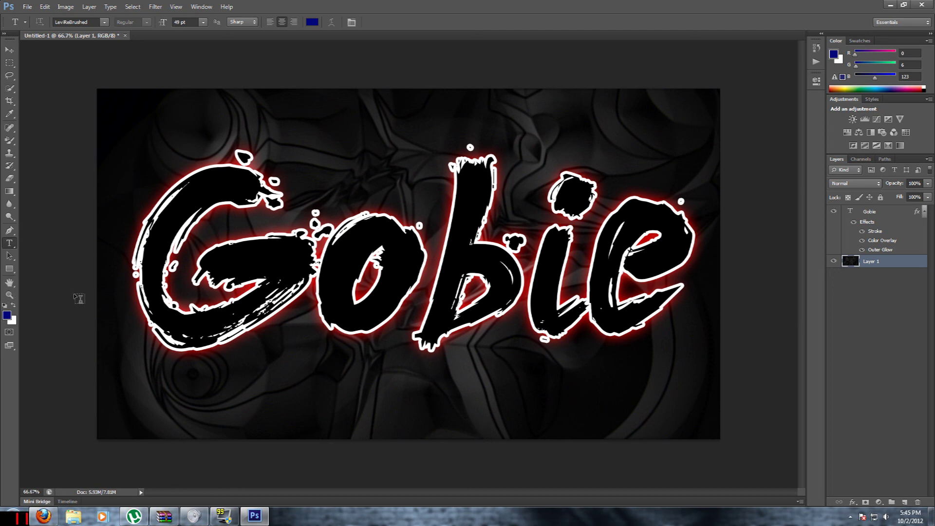
pyautogui.click(10, 235)
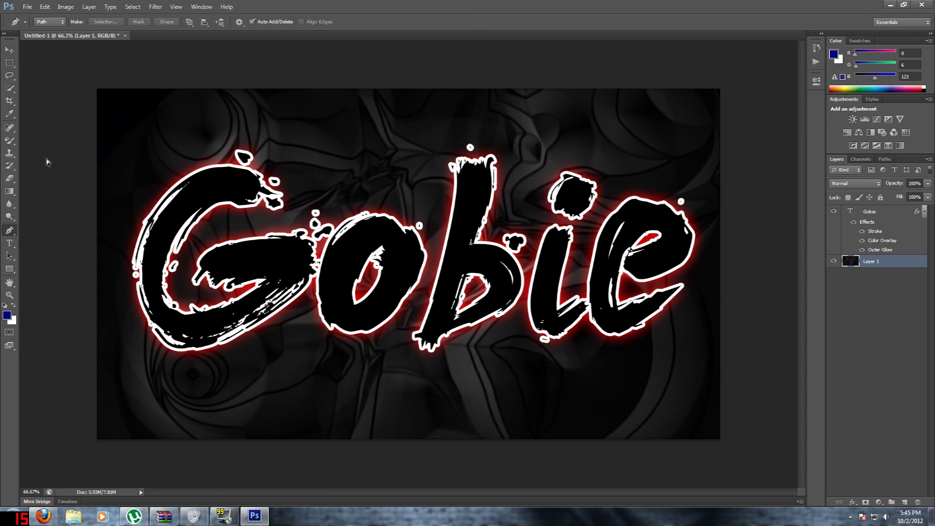
pyautogui.hotkey('ctrl', '+')
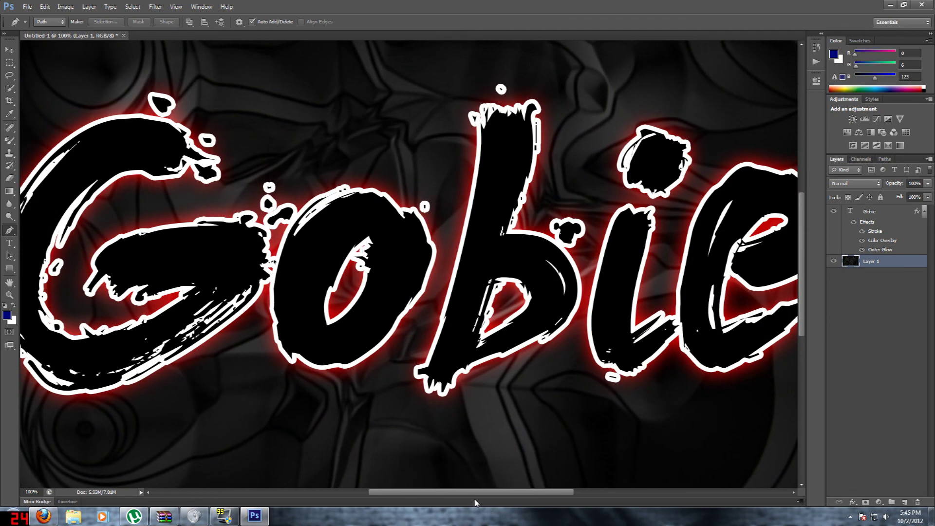
pyautogui.moveTo(472, 493); pyautogui.dragTo(416, 493)
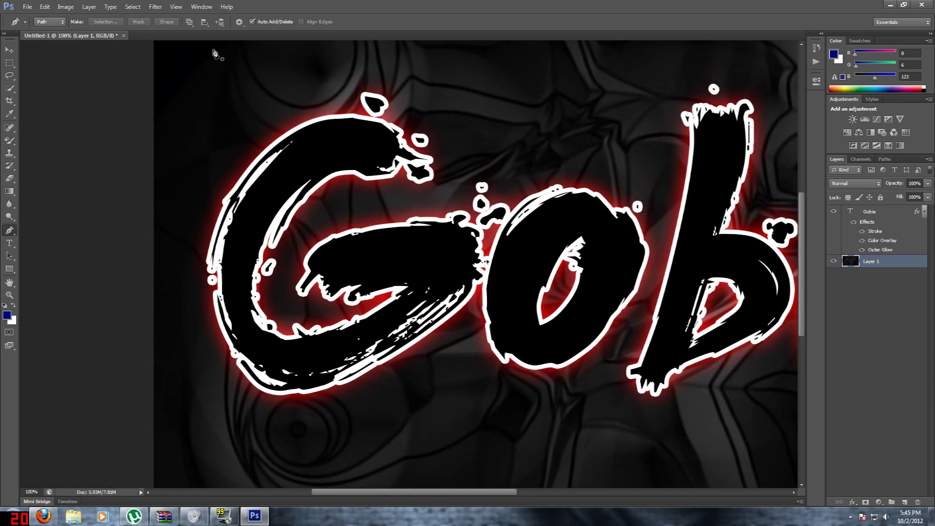
pyautogui.moveTo(213, 50); pyautogui.dragTo(299, 56)
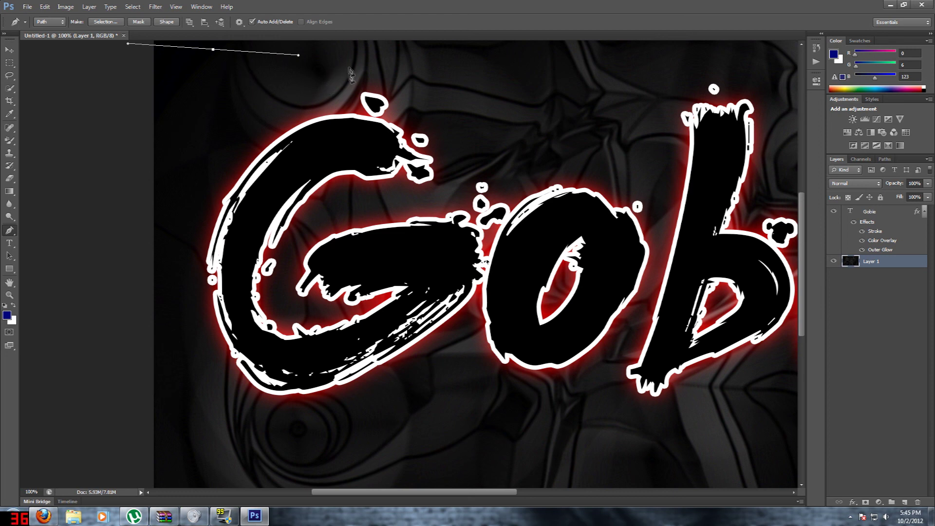
pyautogui.click(322, 112)
pyautogui.moveTo(322, 113); pyautogui.dragTo(414, 124)
pyautogui.moveTo(320, 222); pyautogui.dragTo(307, 235)
pyautogui.moveTo(298, 429); pyautogui.dragTo(395, 478)
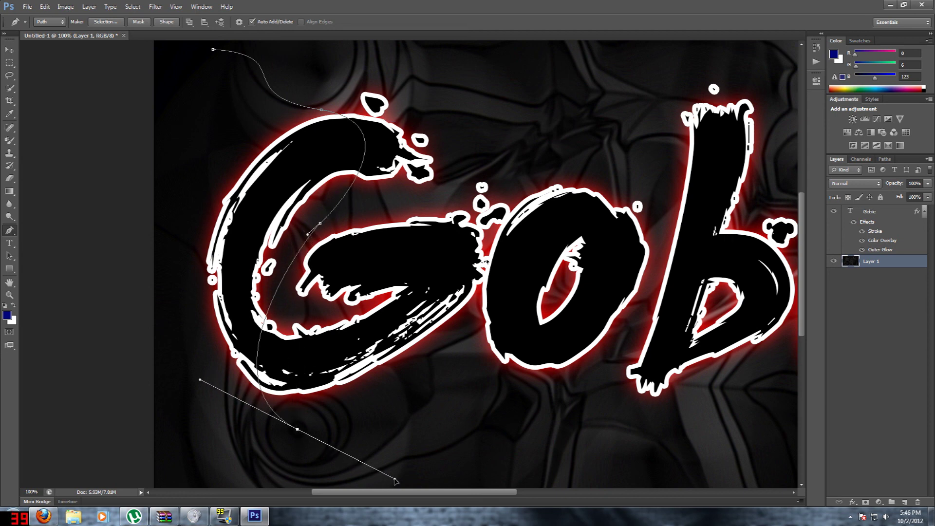
pyautogui.moveTo(427, 409); pyautogui.dragTo(446, 351)
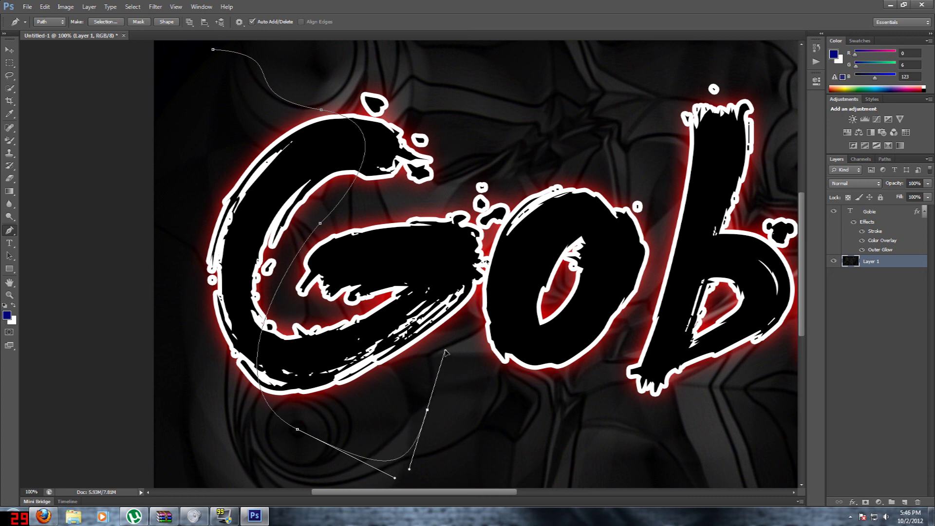
# Try extending the path through the o and up towards the b, and undo those added anchor points
pyautogui.moveTo(538, 288); pyautogui.dragTo(574, 292)
pyautogui.moveTo(556, 144); pyautogui.dragTo(490, 120)
pyautogui.scroll(2, 558, 229)
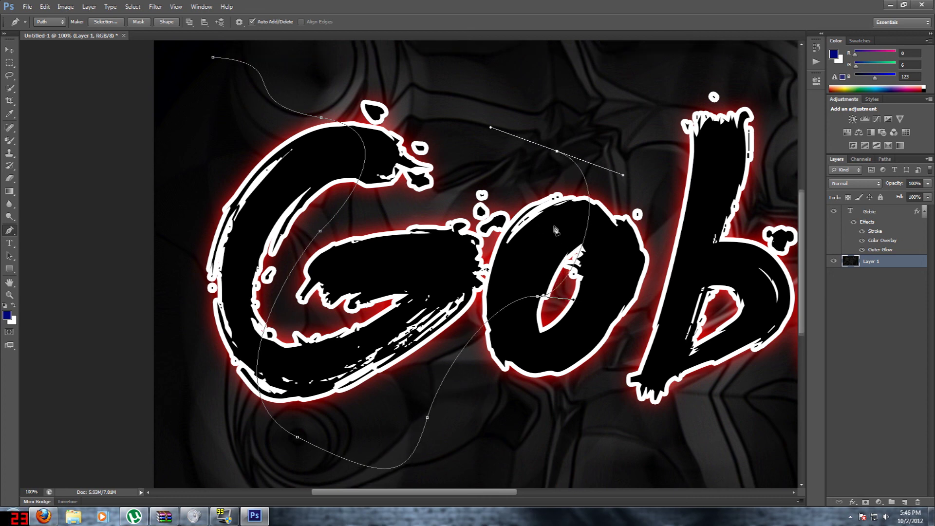
pyautogui.moveTo(662, 83); pyautogui.dragTo(727, 120)
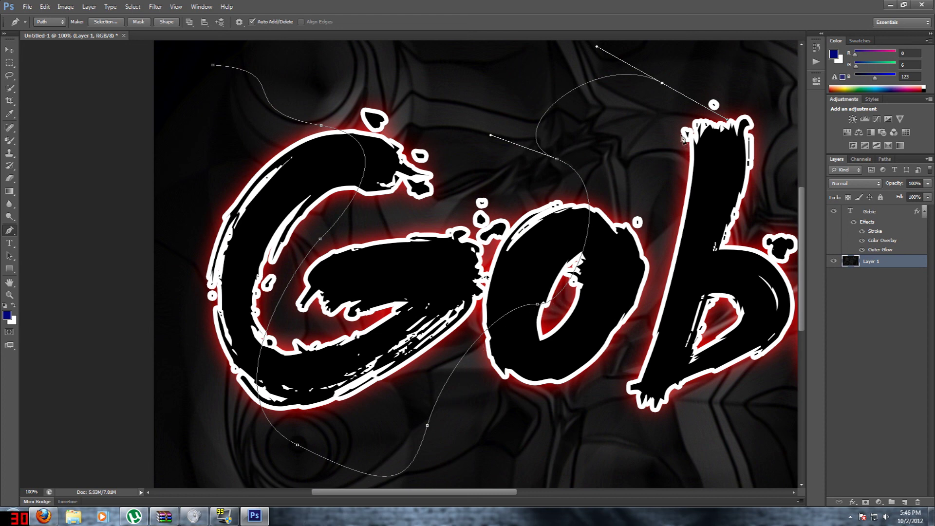
pyautogui.hotkey('ctrl', 'z')
pyautogui.hotkey('ctrl', 'z')
pyautogui.hotkey('ctrl', 'alt', 'z')
pyautogui.hotkey('ctrl', 'alt', 'z')
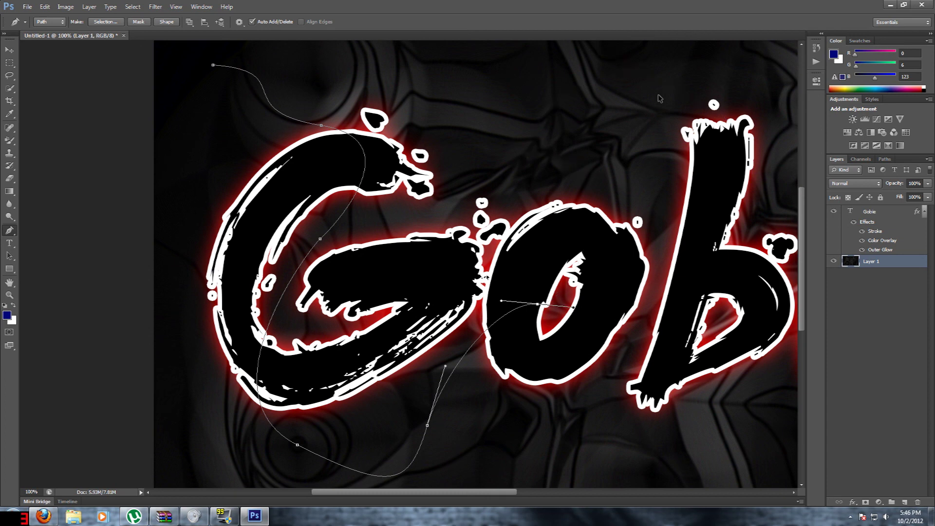
pyautogui.hotkey('ctrl', 'alt', 'z')
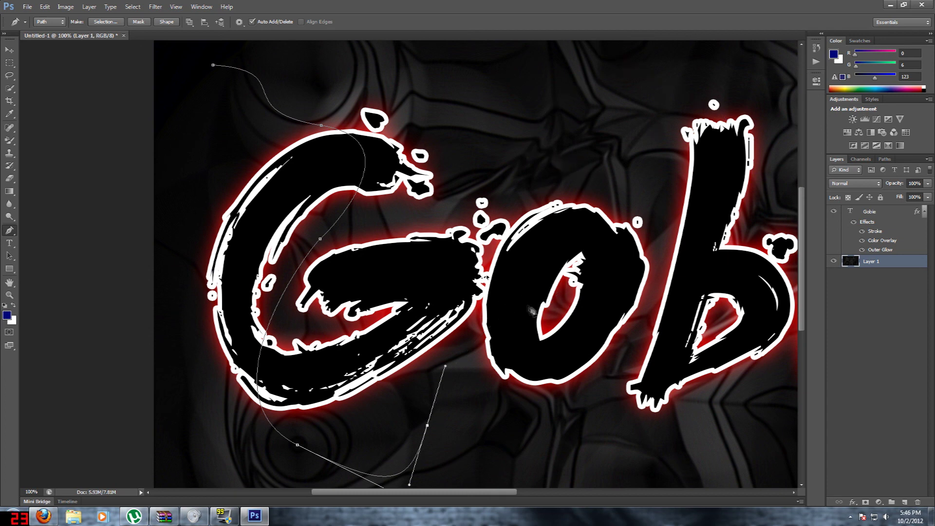
# Try extending the wavy Pen path from below the G through the o, b, i and e to the lower right
pyautogui.moveTo(547, 308); pyautogui.dragTo(531, 282)
pyautogui.moveTo(581, 164); pyautogui.dragTo(633, 161)
pyautogui.moveTo(648, 77); pyautogui.dragTo(688, 91)
pyautogui.moveTo(738, 108); pyautogui.dragTo(704, 181)
pyautogui.moveTo(417, 492); pyautogui.dragTo(488, 491)
pyautogui.moveTo(529, 294); pyautogui.dragTo(474, 332)
pyautogui.moveTo(536, 376); pyautogui.dragTo(593, 263)
pyautogui.moveTo(684, 150); pyautogui.dragTo(720, 346)
pyautogui.moveTo(659, 444); pyautogui.dragTo(575, 465)
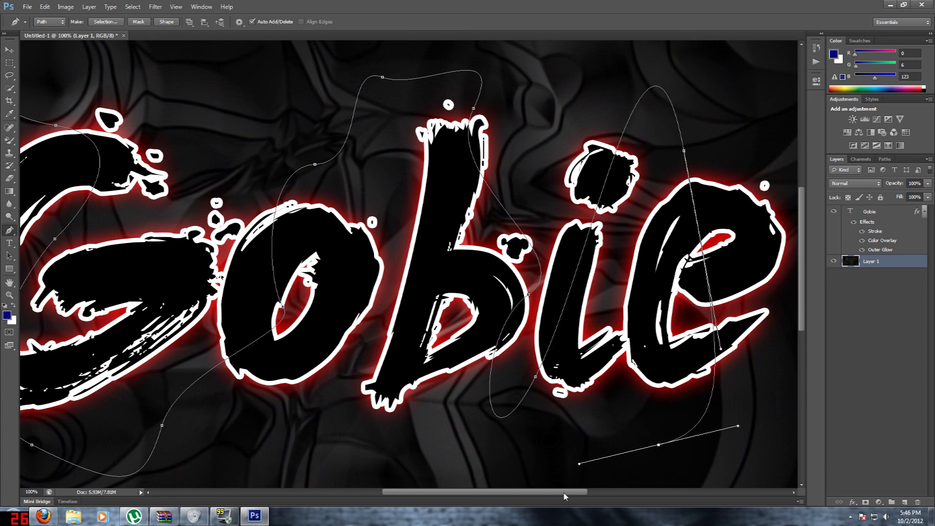
# Try continuing the path beneath the text back to the canvas's lower-left edge
pyautogui.moveTo(564, 496); pyautogui.dragTo(524, 496)
pyautogui.scroll(-5, 687, 368)
pyautogui.moveTo(427, 372); pyautogui.dragTo(317, 347)
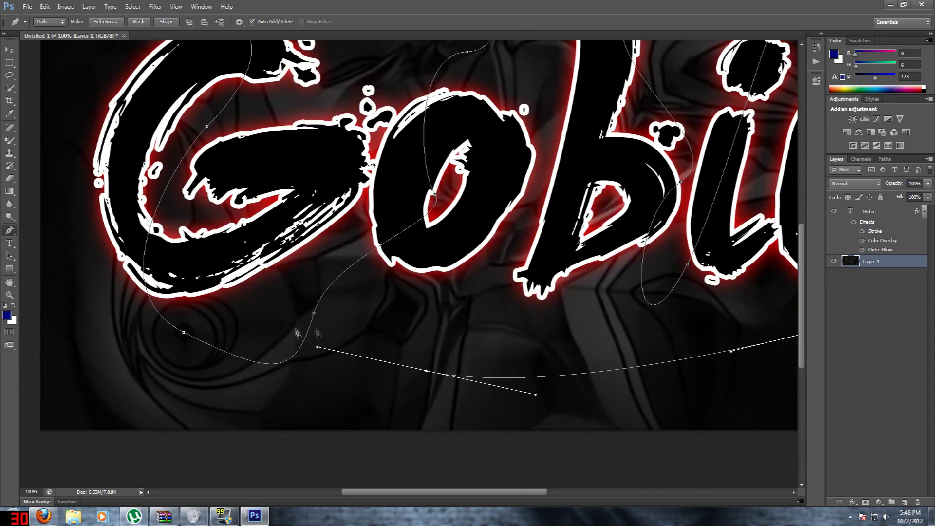
pyautogui.moveTo(136, 373); pyautogui.dragTo(31, 332)
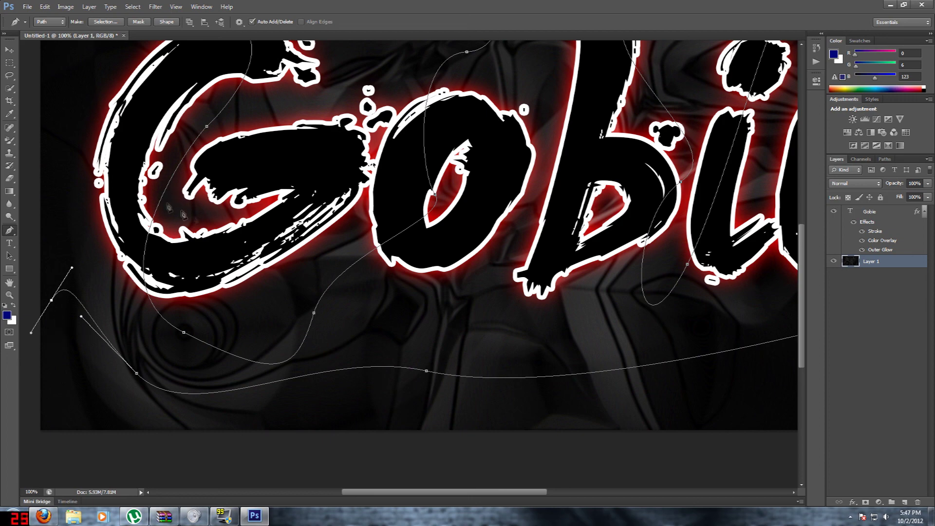
pyautogui.scroll(1, 483, 405)
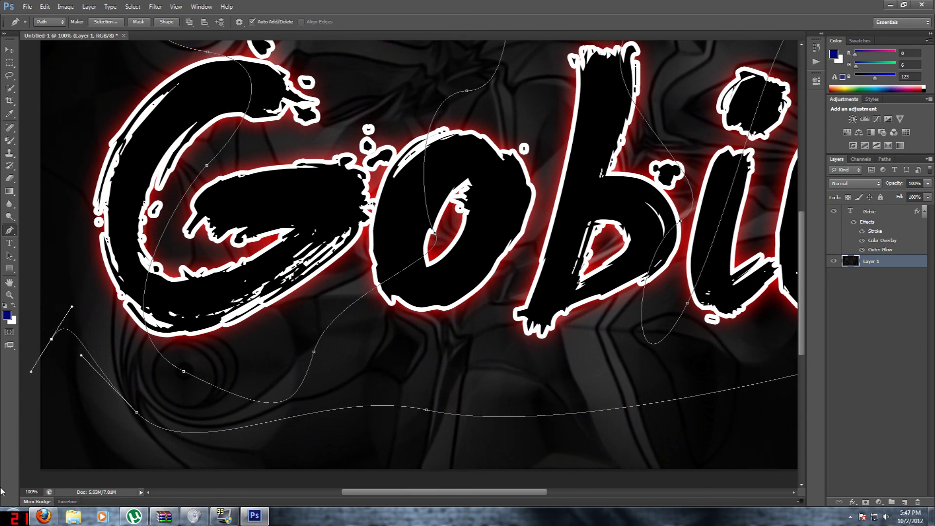
pyautogui.hotkey('ctrl', '-')
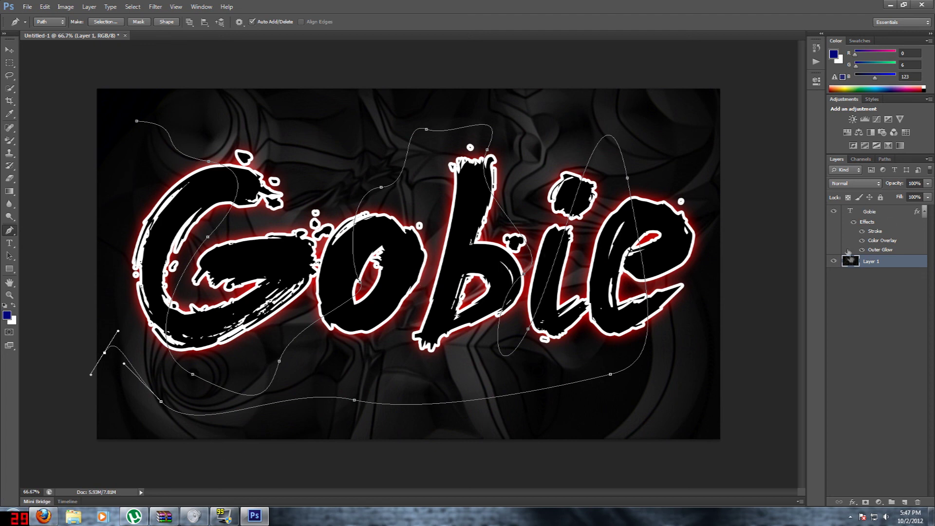
# Undo the whole wavy path drawn on Layer 1
pyautogui.click(879, 313)
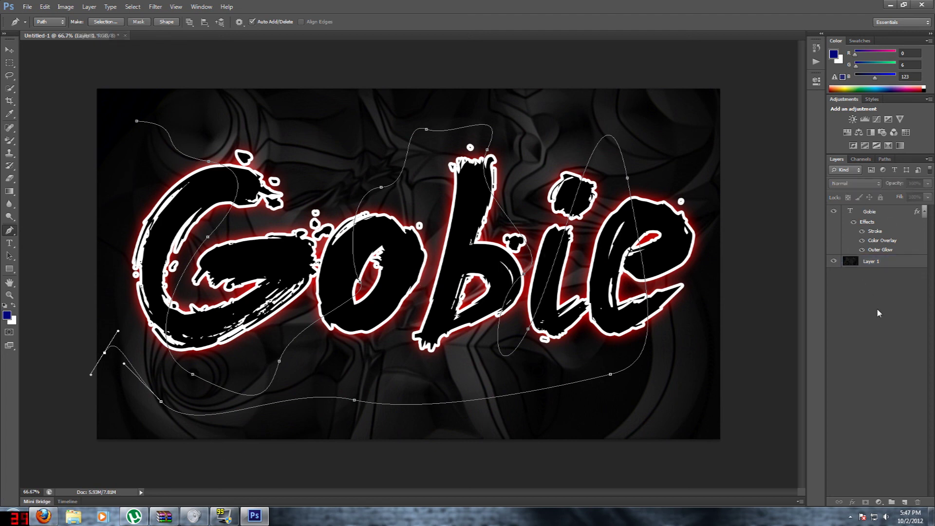
pyautogui.click(879, 214)
pyautogui.click(872, 262)
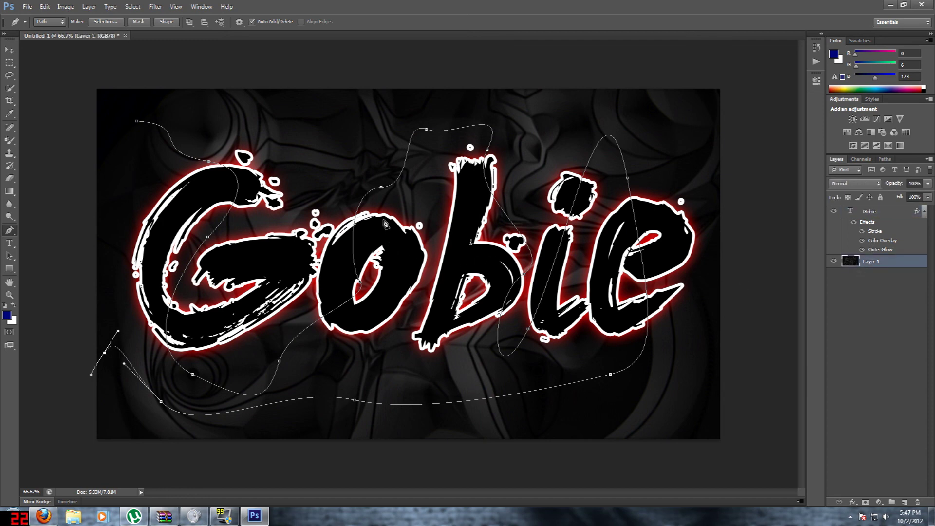
pyautogui.hotkey('ctrl', 'alt', 'z')
pyautogui.hotkey('ctrl', 'alt', 'z')
pyautogui.hotkey('ctrl', 'alt', 'z')
pyautogui.hotkey('ctrl', 'alt', 'z')
pyautogui.hotkey('ctrl', 'alt', 'z')
pyautogui.hotkey('ctrl', 'alt', 'z')
pyautogui.hotkey('ctrl', 'alt', 'z')
pyautogui.hotkey('ctrl', 'alt', 'z')
pyautogui.hotkey('ctrl', 'alt', 'z')
pyautogui.hotkey('ctrl', 'alt', 'z')
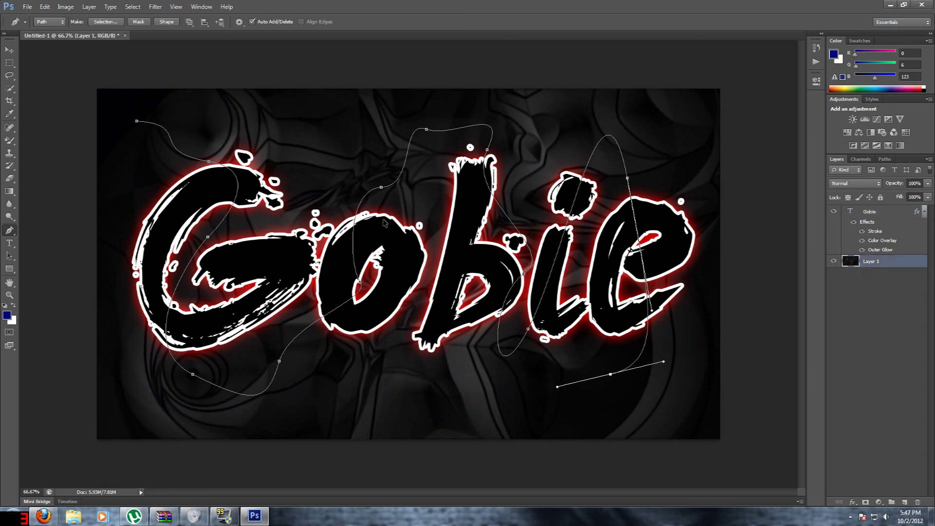
pyautogui.hotkey('ctrl', 'alt', 'z')
pyautogui.hotkey('ctrl', 'alt', 'z')
pyautogui.hotkey('ctrl', 'alt', 'z')
pyautogui.hotkey('ctrl', 'alt', 'z')
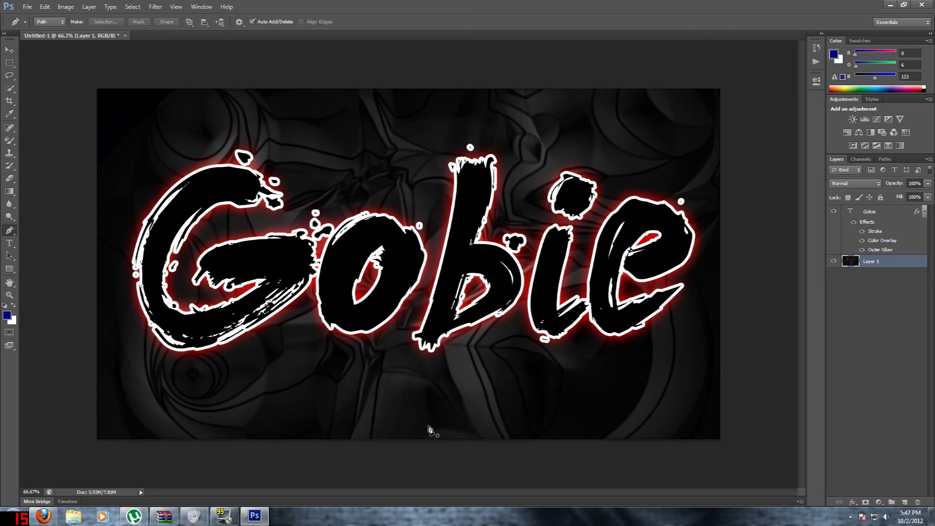
# Create a new layer named Layer 2 and place it above the Gobie text layer
pyautogui.hotkey('ctrl', 'shift', 'n')
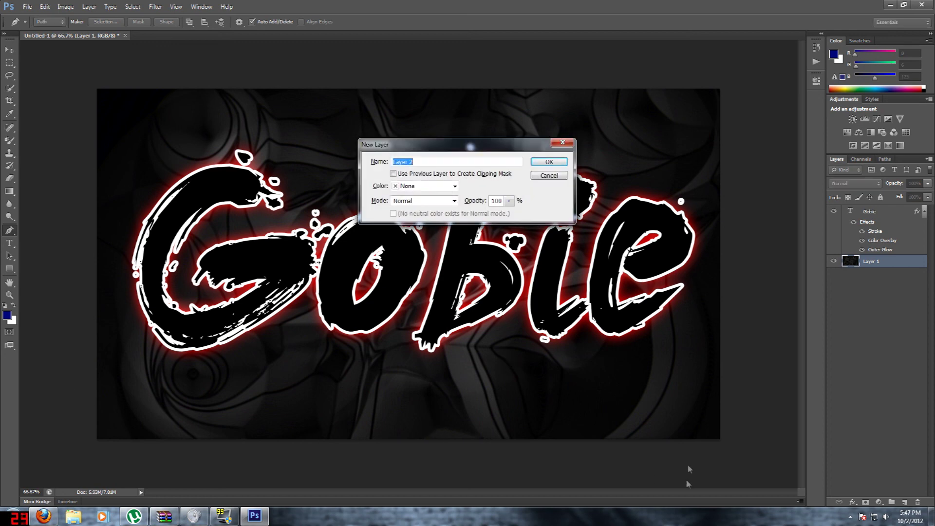
pyautogui.click(544, 161)
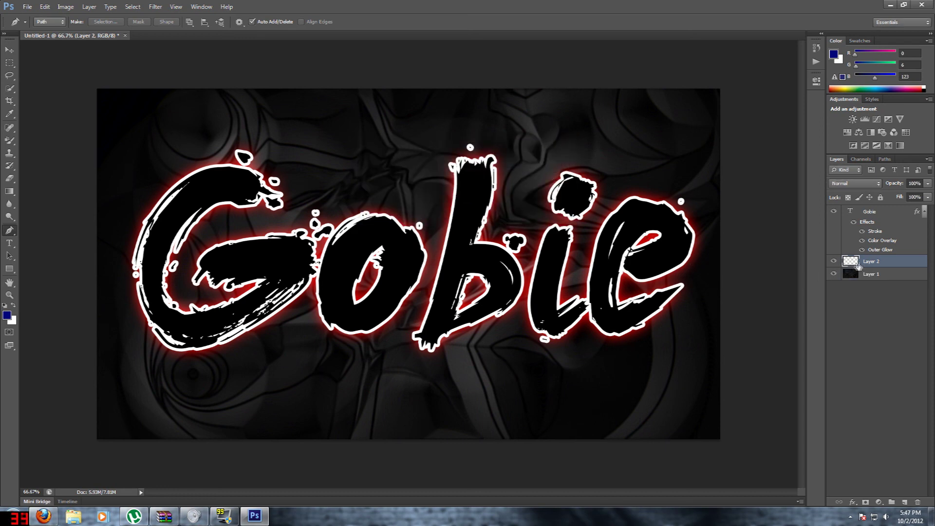
pyautogui.moveTo(865, 265); pyautogui.dragTo(860, 224)
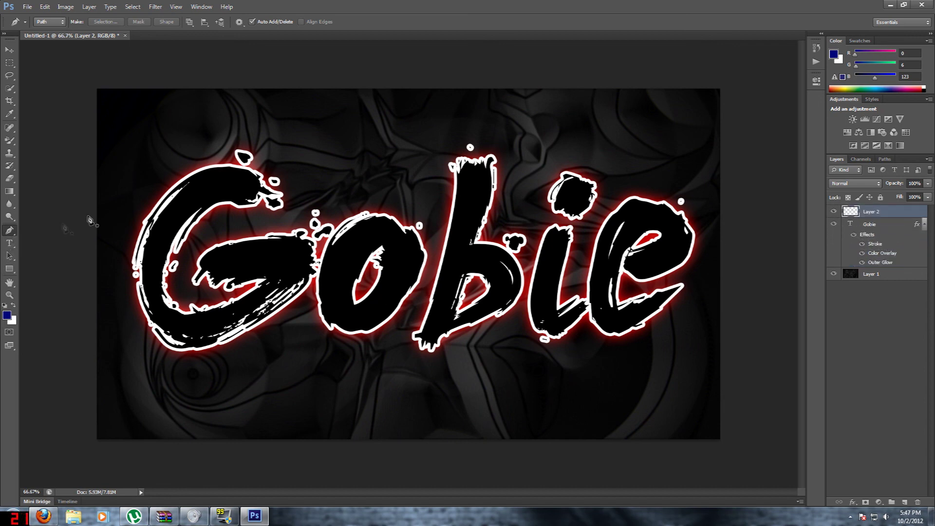
# On Layer 2, draw a wavy Pen tool path from the upper left down through the G, around the o and through the b
pyautogui.moveTo(139, 138); pyautogui.dragTo(170, 208)
pyautogui.moveTo(195, 350); pyautogui.dragTo(269, 351)
pyautogui.moveTo(334, 303); pyautogui.dragTo(299, 234)
pyautogui.moveTo(343, 173); pyautogui.dragTo(406, 166)
pyautogui.moveTo(438, 244); pyautogui.dragTo(259, 459)
pyautogui.moveTo(480, 345); pyautogui.dragTo(522, 330)
# Continue the path up over the i, down through the e and back beneath the text to the lower-left canvas edge
pyautogui.moveTo(610, 149); pyautogui.dragTo(663, 119)
pyautogui.moveTo(662, 178); pyautogui.dragTo(681, 208)
pyautogui.moveTo(599, 363); pyautogui.dragTo(536, 351)
pyautogui.moveTo(480, 401); pyautogui.dragTo(417, 399)
pyautogui.moveTo(332, 420); pyautogui.dragTo(275, 424)
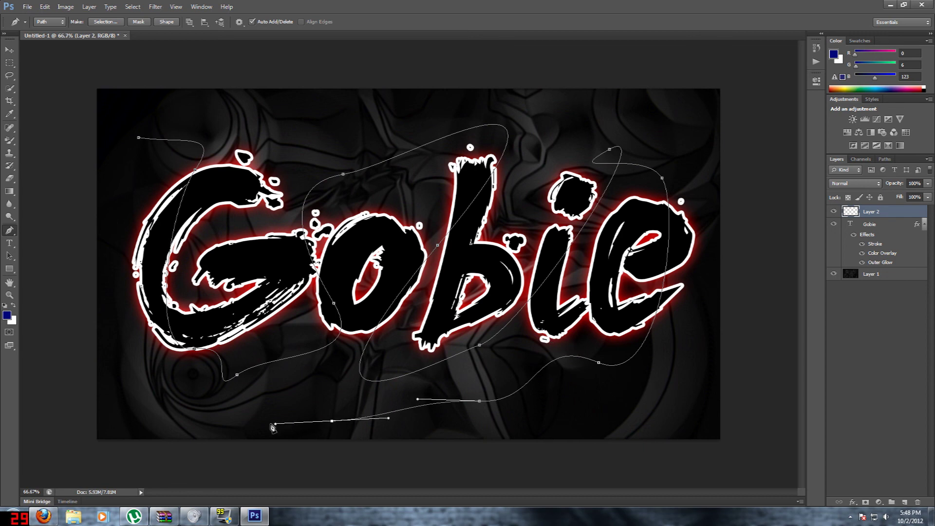
pyautogui.moveTo(143, 401); pyautogui.dragTo(53, 405)
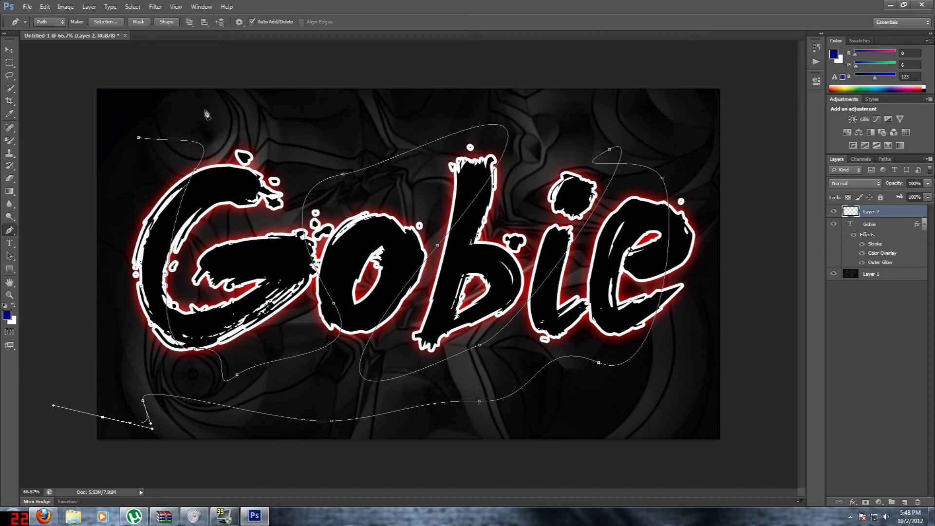
# Stroke the path with the Brush in the dark blue foreground colour, with Simulate Pressure off
pyautogui.click(13, 258)
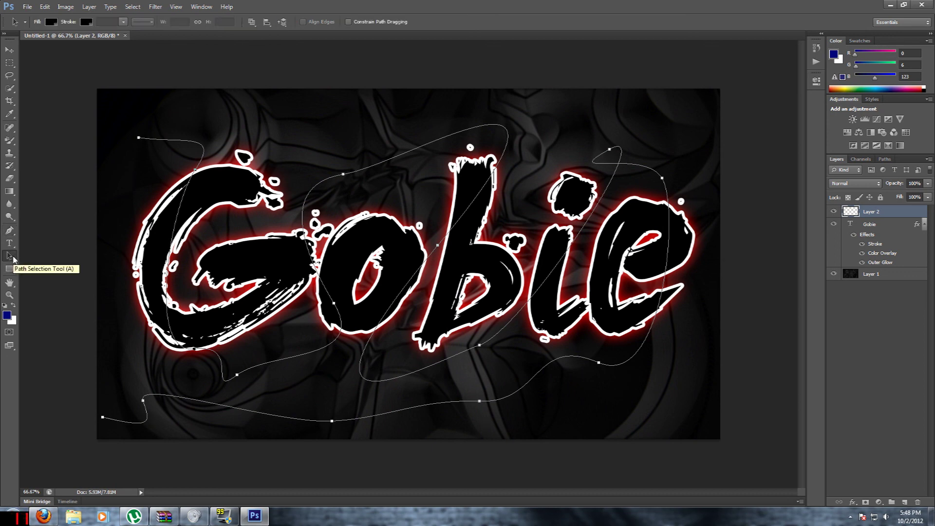
pyautogui.rightClick(368, 209)
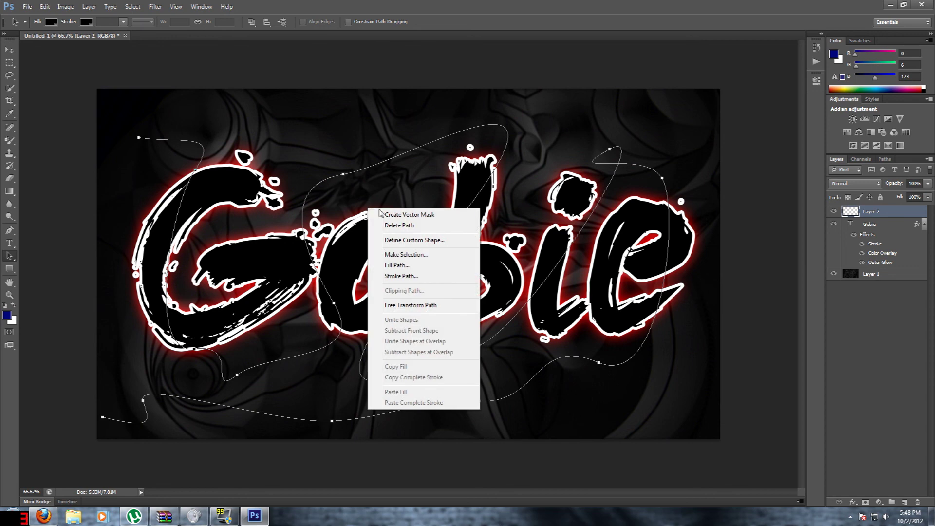
pyautogui.click(401, 276)
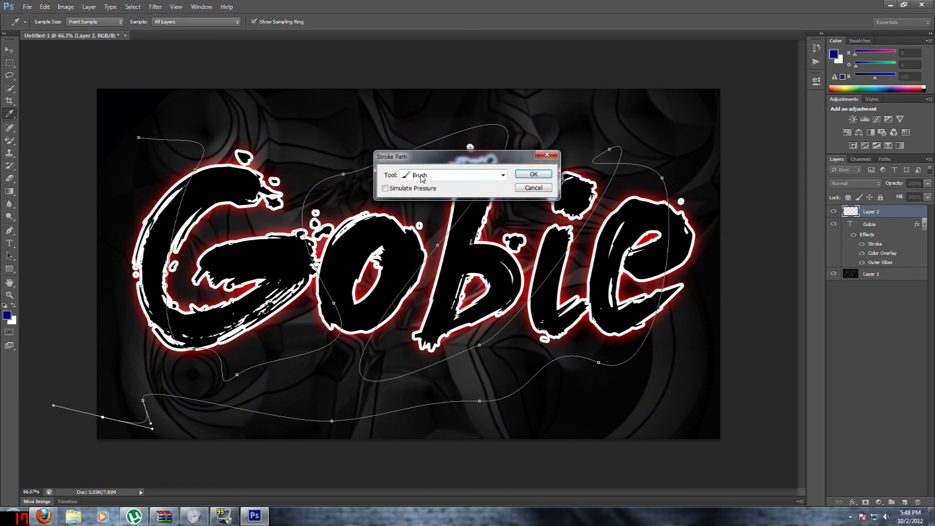
pyautogui.click(533, 174)
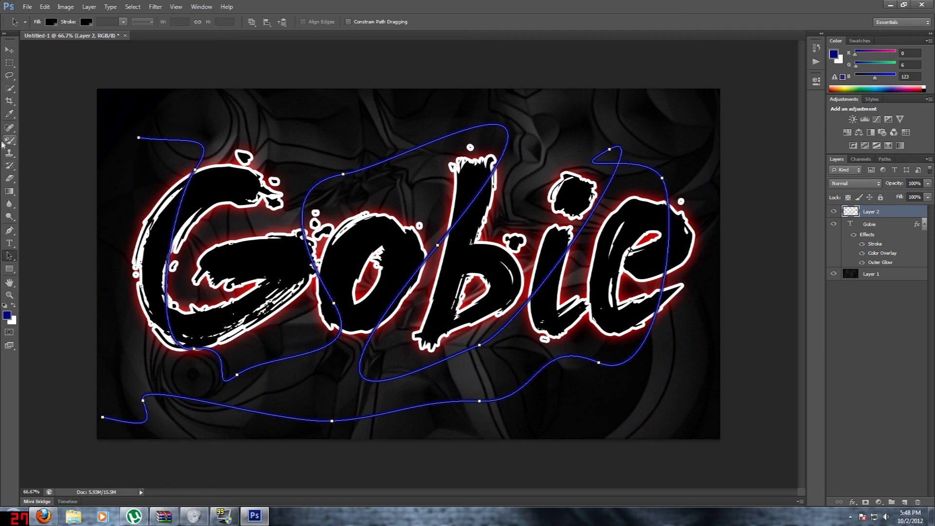
# Select the Brush tool and enlarge its soft round brush with 0% hardness for a wider stroke
pyautogui.click(10, 89)
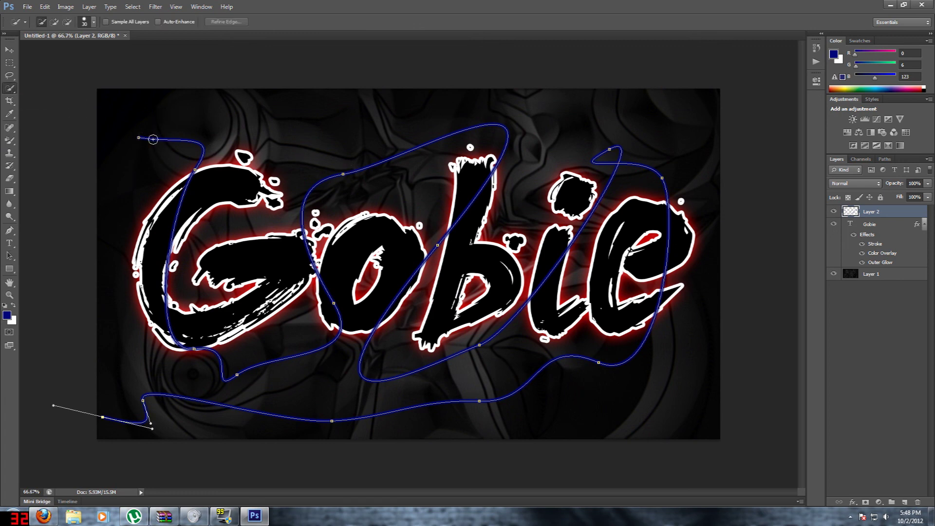
pyautogui.rightClick(238, 129)
pyautogui.click(257, 120)
pyautogui.click(10, 166)
pyautogui.click(8, 143)
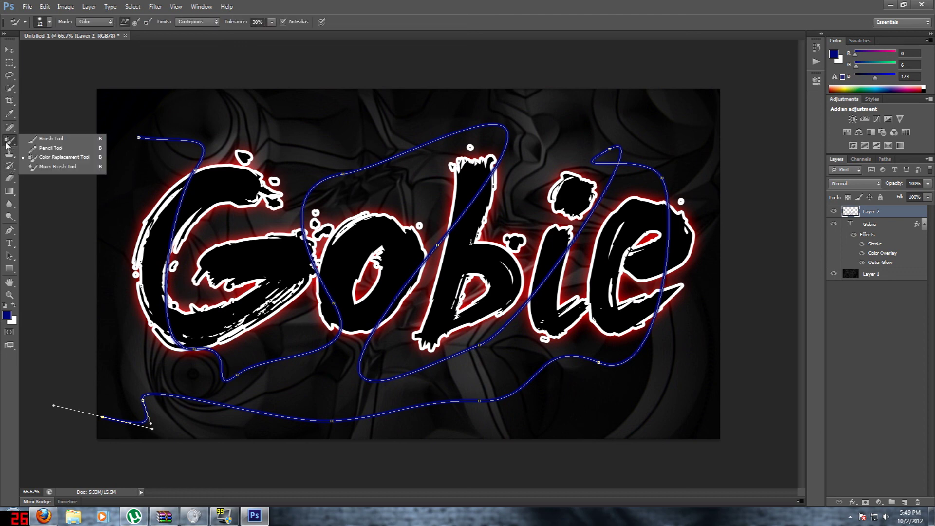
pyautogui.click(55, 140)
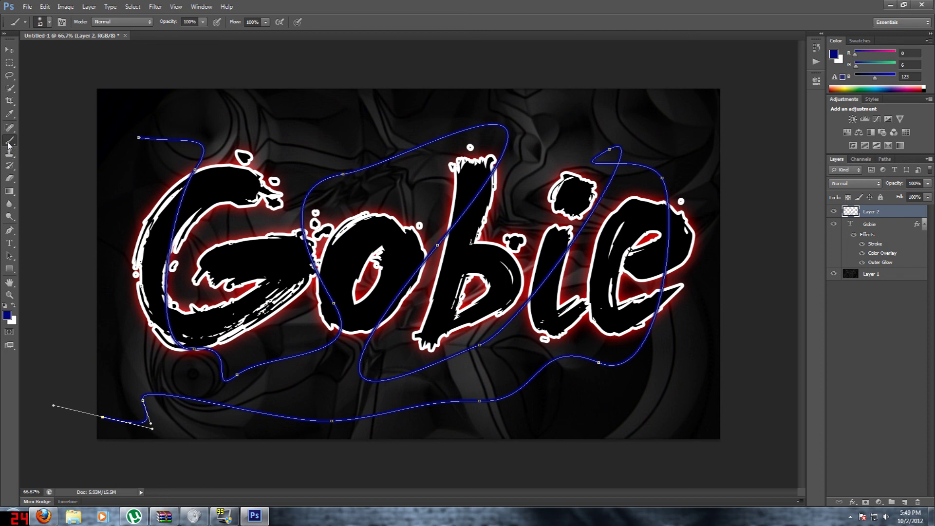
pyautogui.rightClick(228, 121)
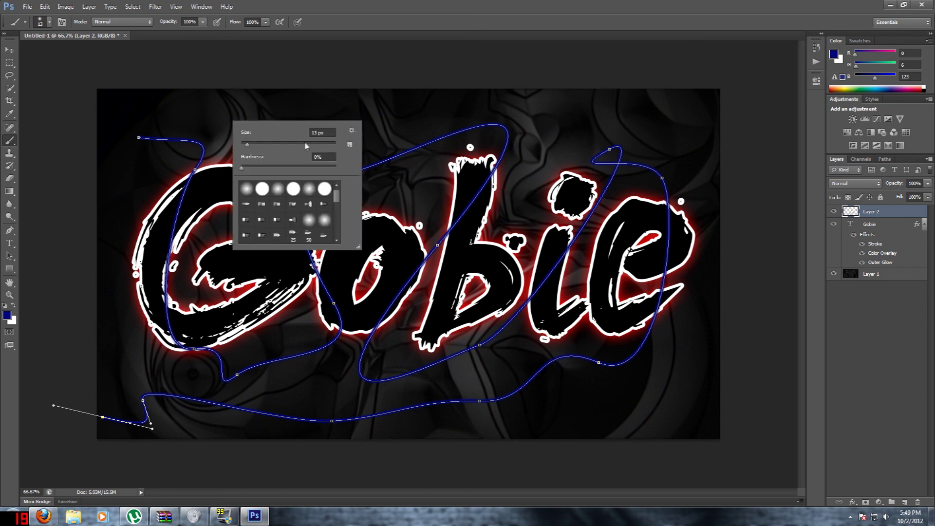
pyautogui.moveTo(247, 143); pyautogui.dragTo(310, 144)
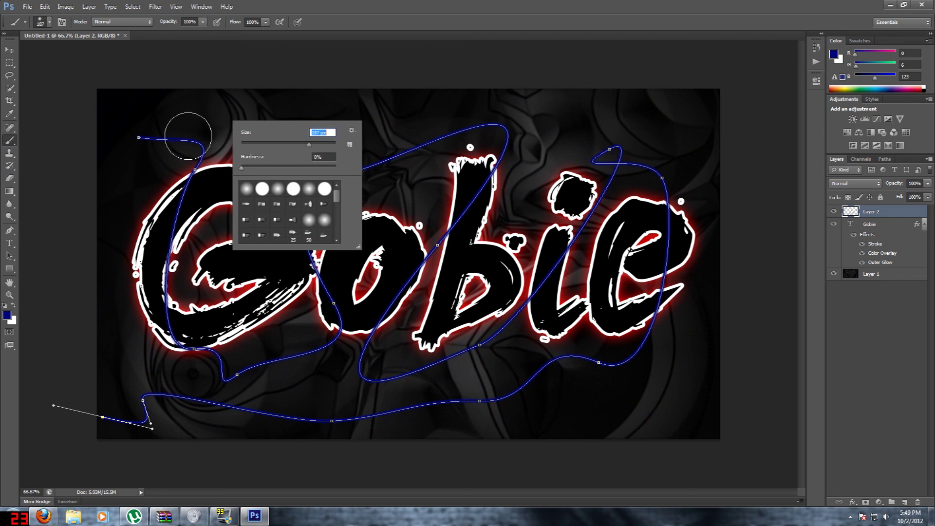
pyautogui.click(258, 144)
# Try stroking the path again with the enlarged brush, and undo that wider stroke
pyautogui.click(9, 255)
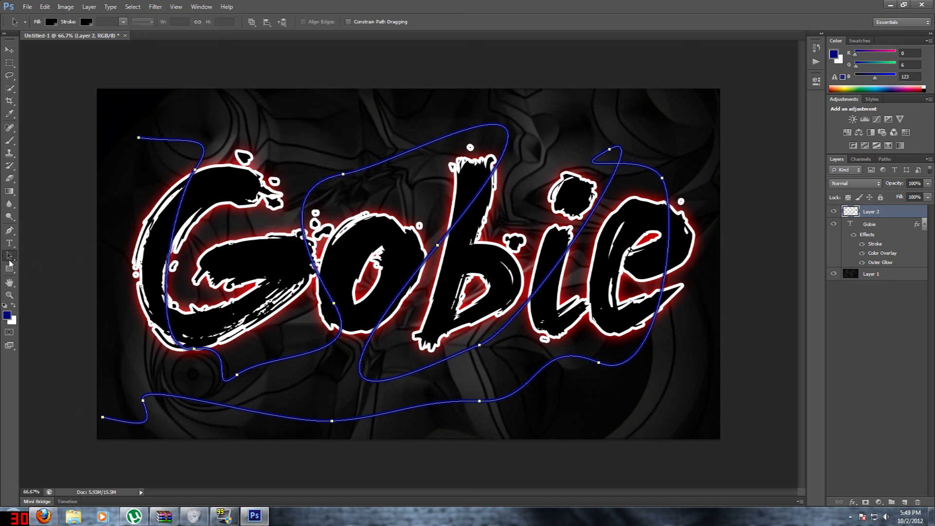
pyautogui.rightClick(322, 267)
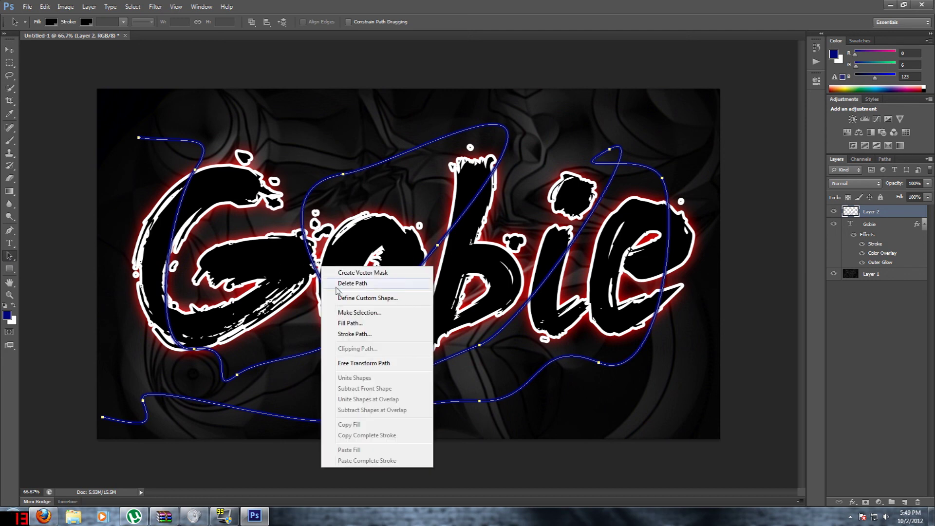
pyautogui.click(346, 334)
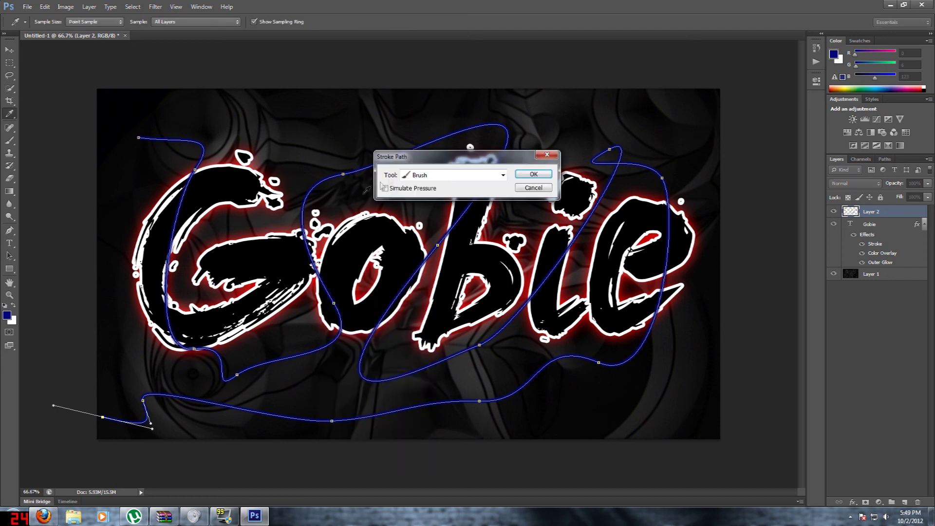
pyautogui.click(541, 175)
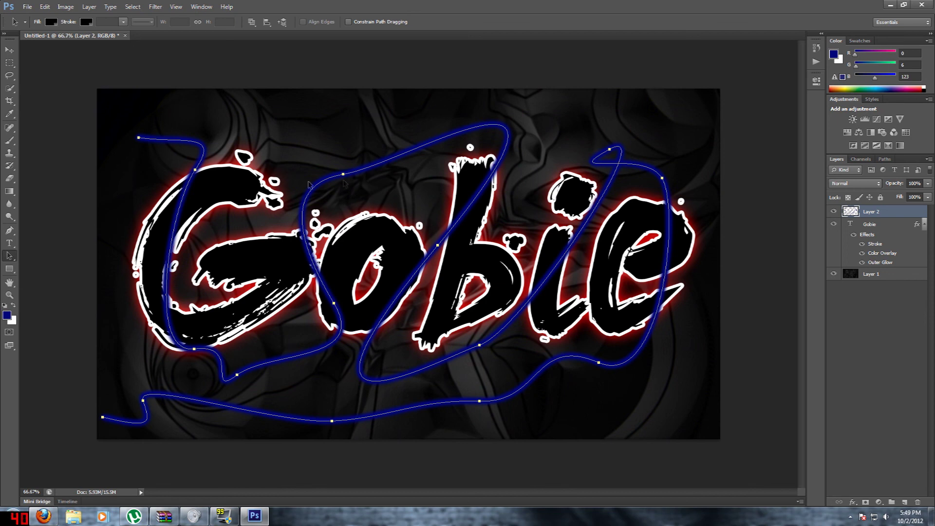
pyautogui.hotkey('ctrl', 'z')
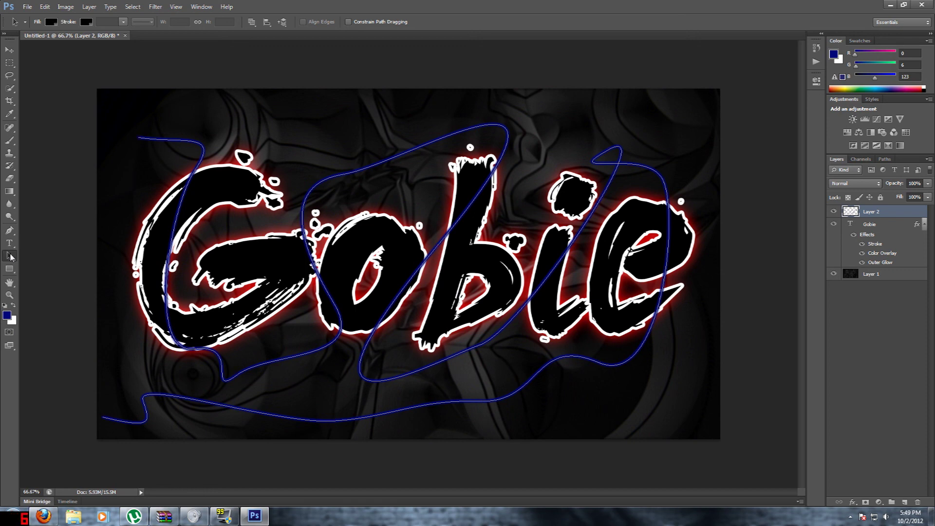
# Delete the Pen path while keeping the thin blue stroke on Layer 2
pyautogui.rightClick(325, 237)
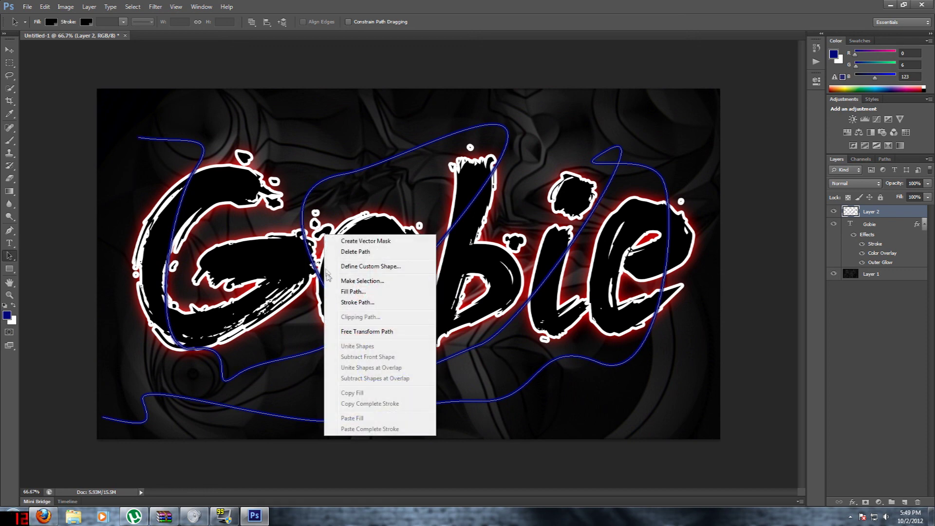
pyautogui.click(359, 251)
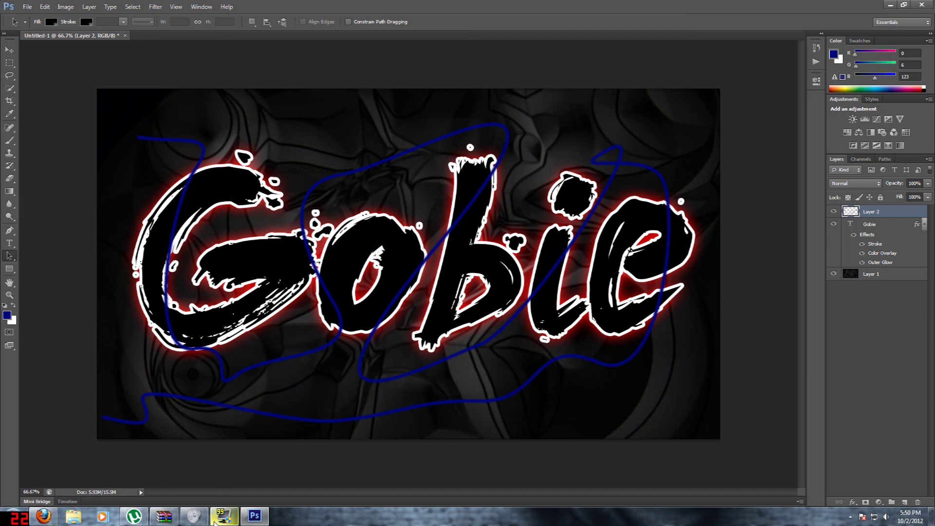
pyautogui.moveTo(224, 515)
# Add a red Color Overlay in Normal mode at 100% opacity to Layer 2
pyautogui.rightClick(872, 218)
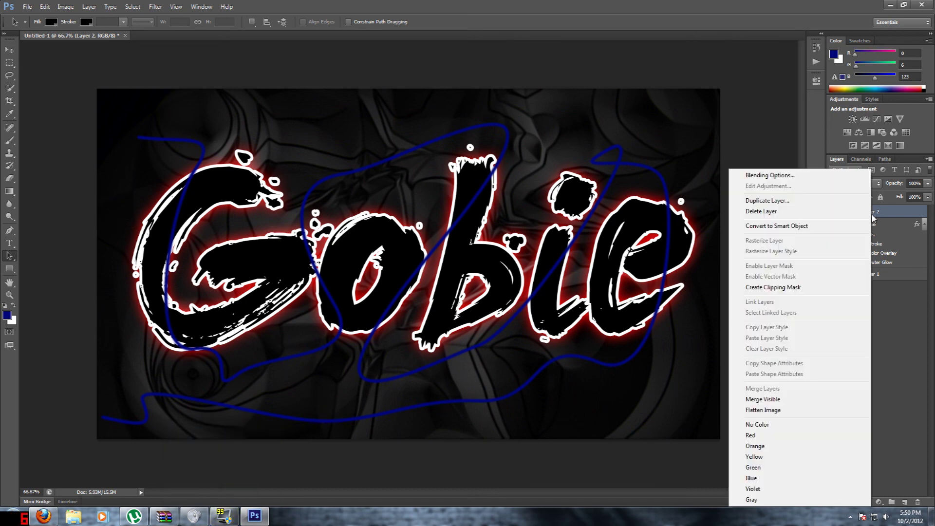
pyautogui.click(820, 178)
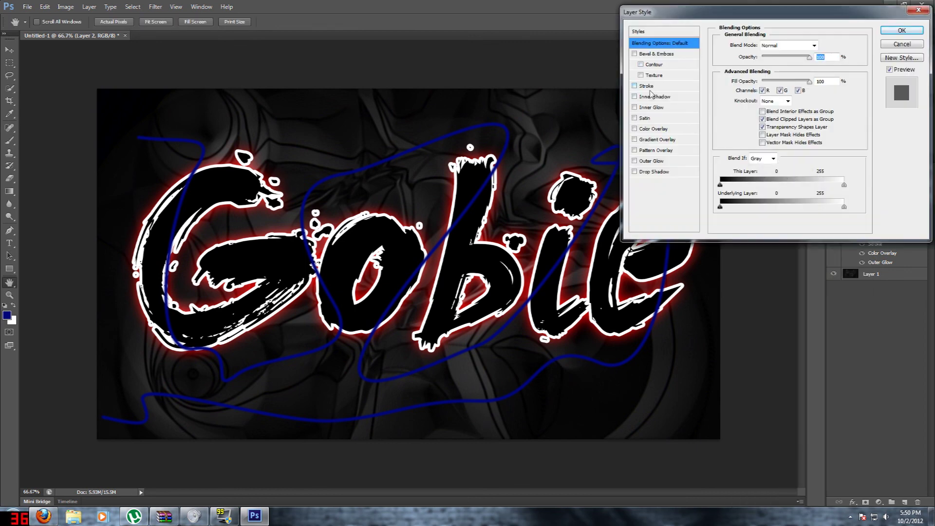
pyautogui.click(635, 129)
pyautogui.click(645, 129)
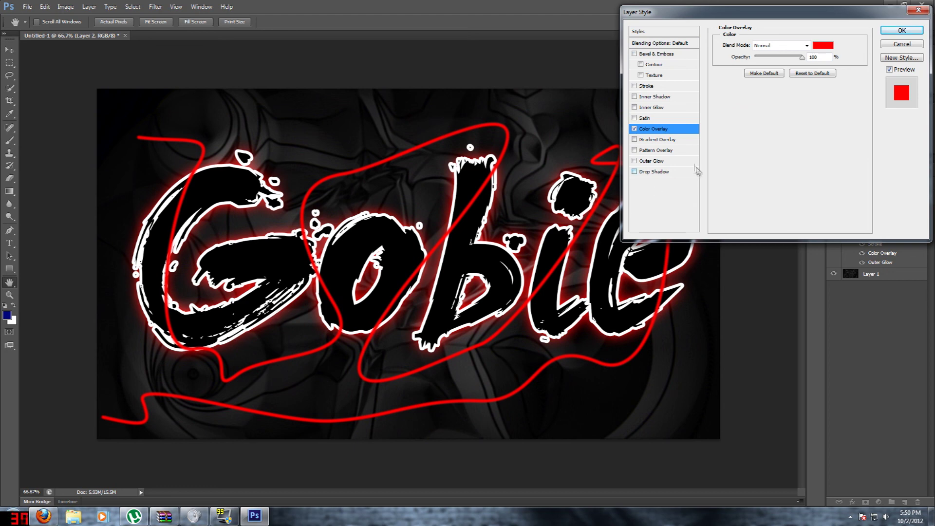
# Add a pure red Outer Glow in Screen mode at 75% opacity to Layer 2
pyautogui.click(652, 161)
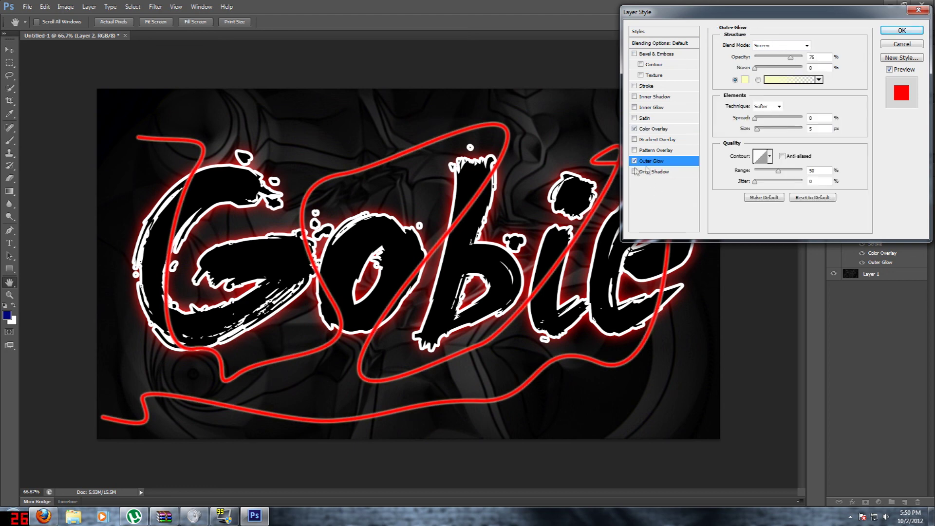
pyautogui.click(745, 80)
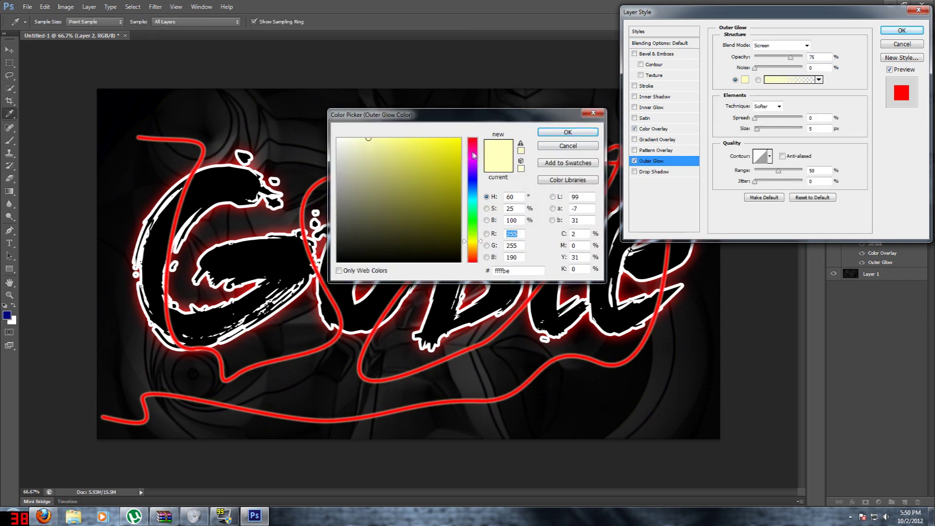
pyautogui.moveTo(473, 155); pyautogui.dragTo(472, 138)
pyautogui.click(461, 138)
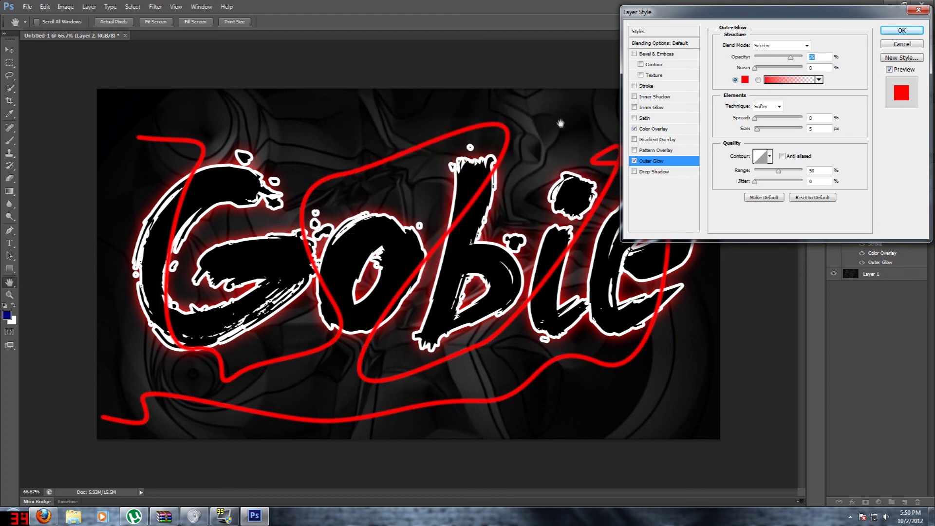
# Set the red glow's spread to 0% and size to 9 px, comparing the line with the glow off and on
pyautogui.moveTo(757, 122); pyautogui.dragTo(767, 123)
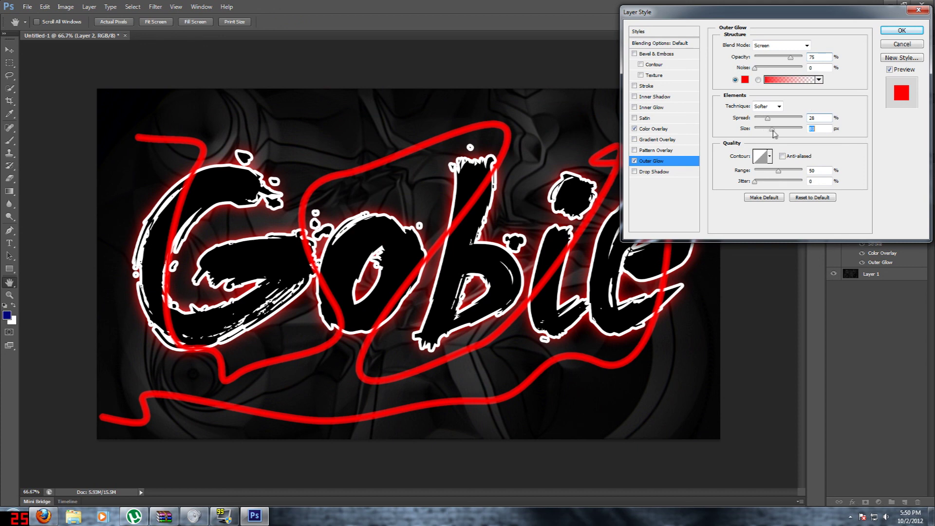
pyautogui.moveTo(780, 132); pyautogui.dragTo(755, 124)
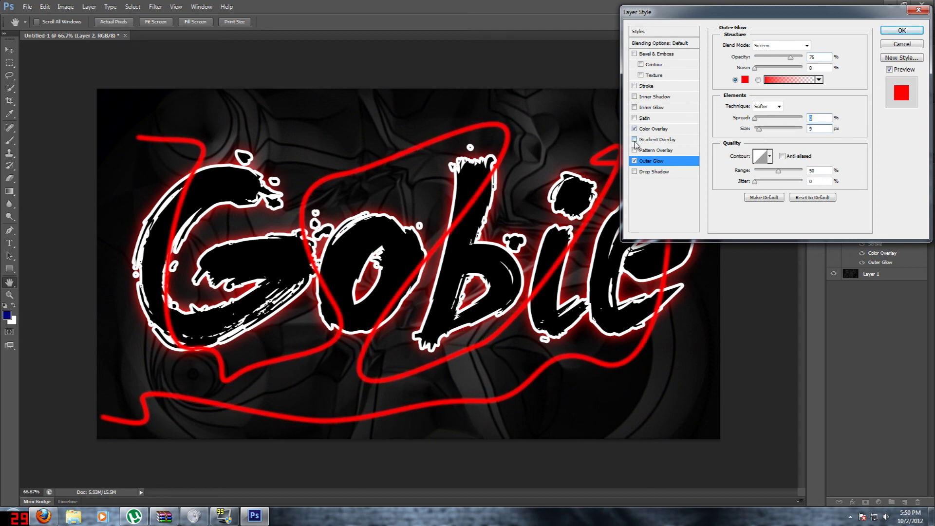
pyautogui.click(634, 161)
pyautogui.click(634, 161)
# Change Layer 2's Color Overlay to black (000000) in Normal mode at 100% opacity
pyautogui.click(643, 130)
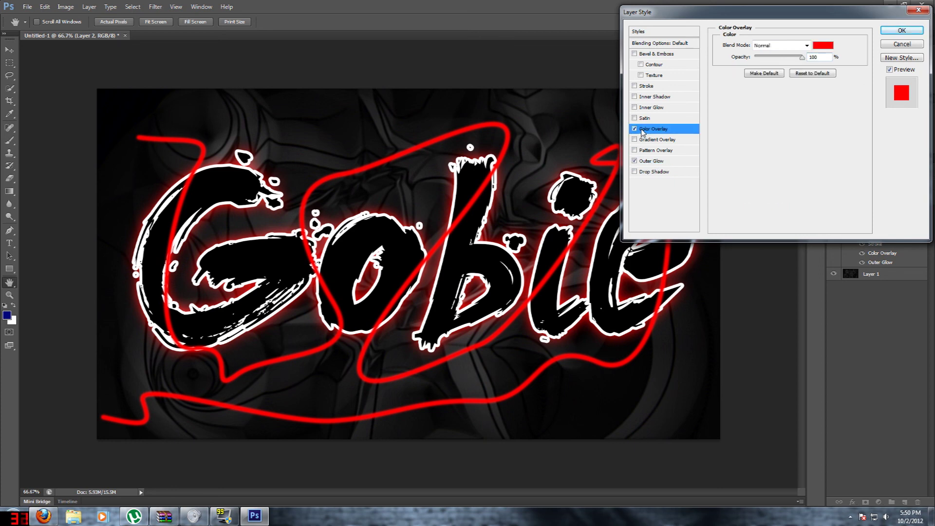
pyautogui.click(816, 46)
pyautogui.click(383, 197)
pyautogui.moveTo(383, 196); pyautogui.dragTo(370, 262)
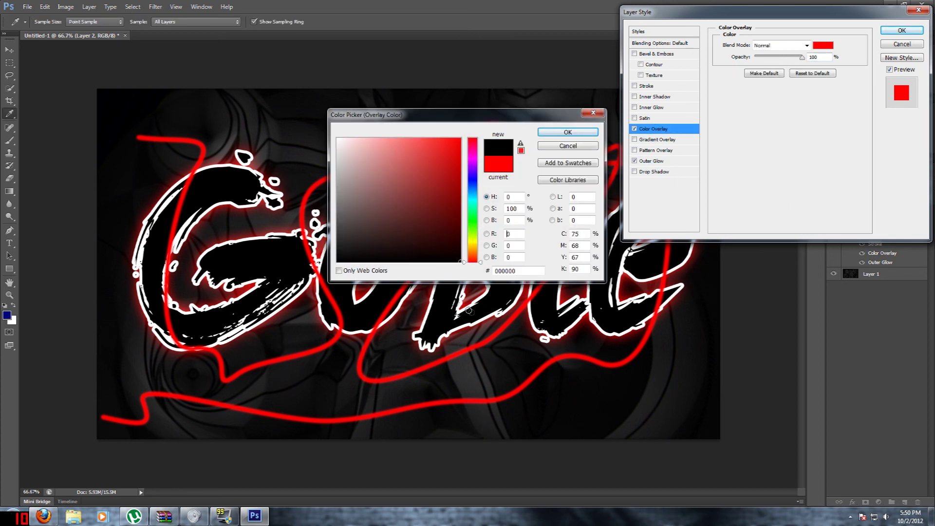
pyautogui.click(568, 132)
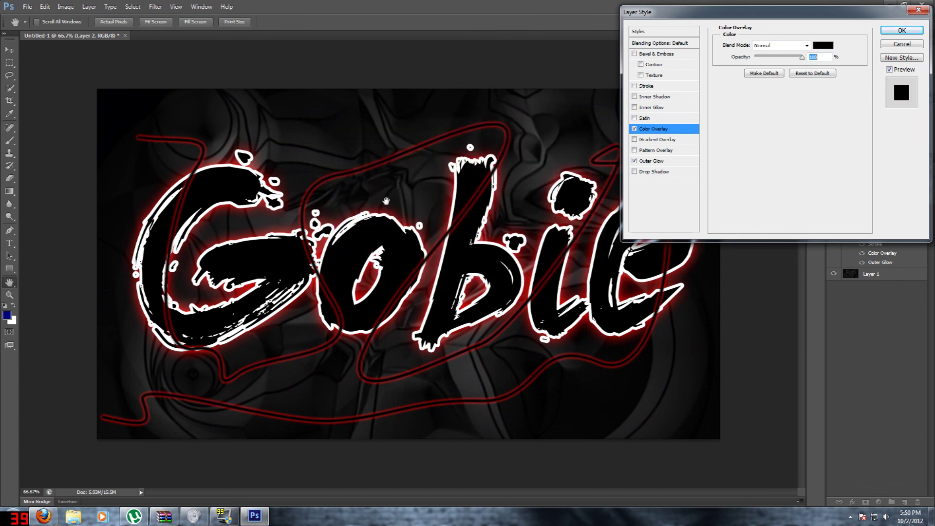
# Keep the Outer Glow red with 0% spread, enlarge its size slightly, and apply the layer style
pyautogui.click(655, 160)
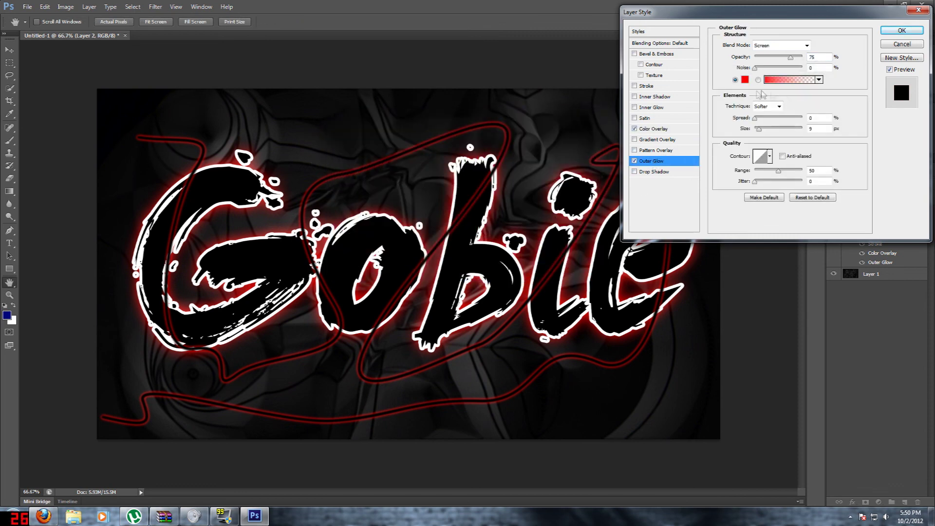
pyautogui.click(745, 80)
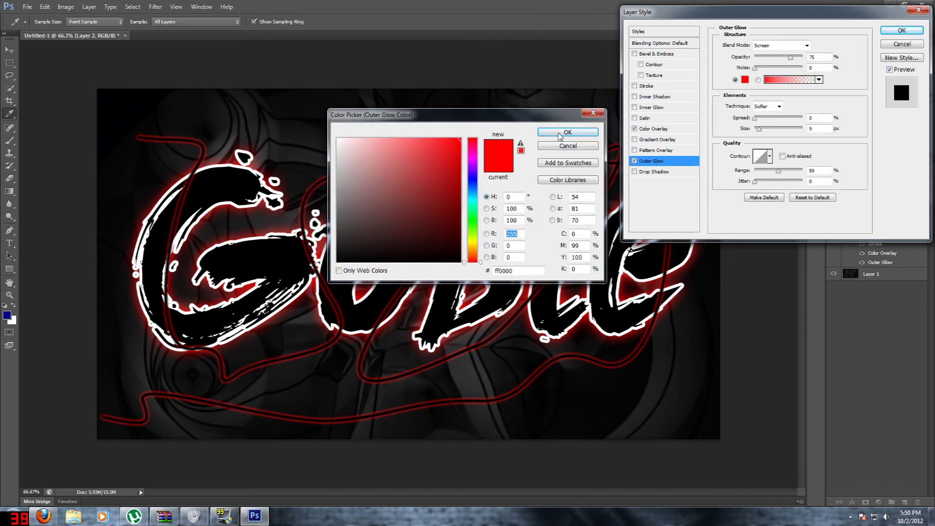
pyautogui.click(560, 135)
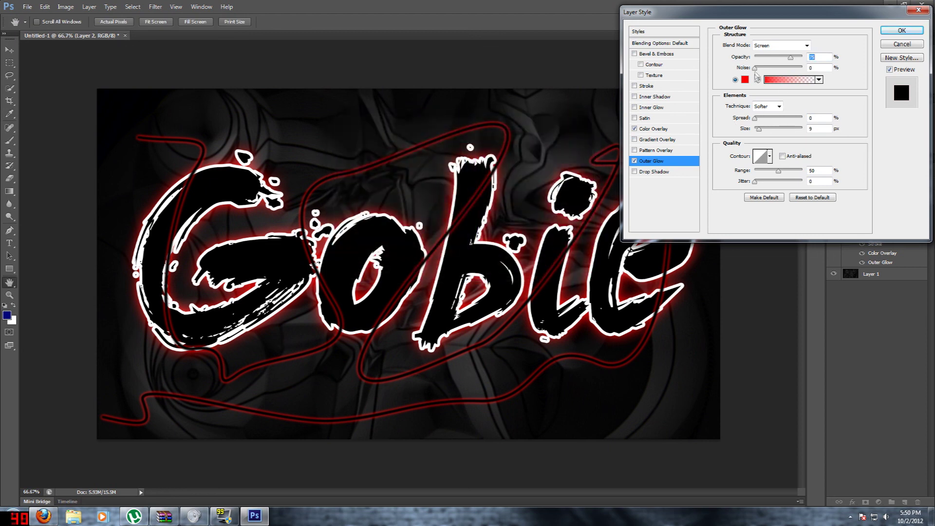
pyautogui.moveTo(755, 118)
pyautogui.mouseDown()
pyautogui.moveTo(773, 131)
pyautogui.moveTo(754, 118)
pyautogui.moveTo(760, 131)
pyautogui.mouseUp()
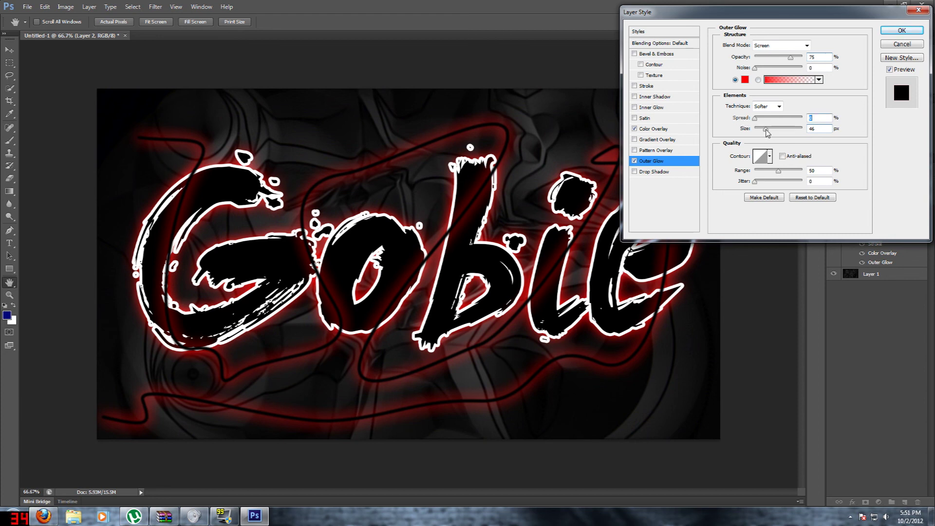
pyautogui.moveTo(761, 133); pyautogui.dragTo(763, 133)
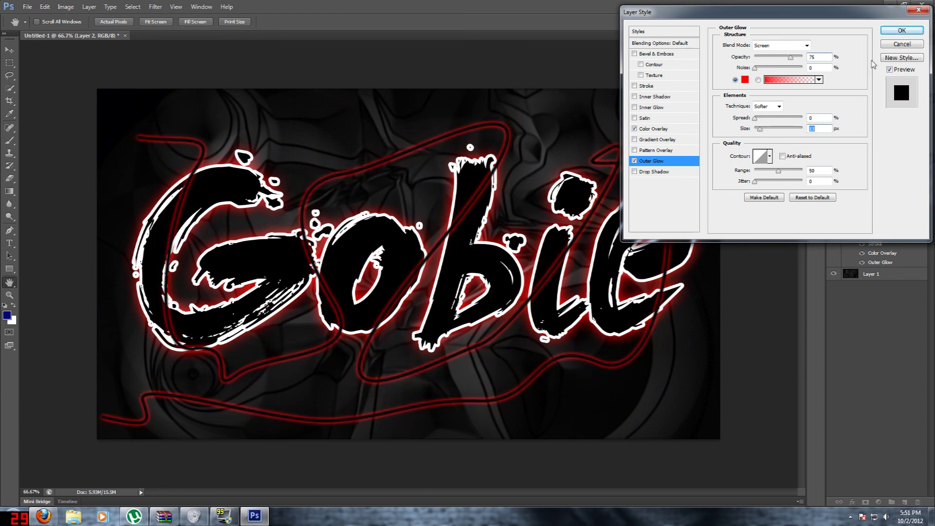
pyautogui.click(891, 31)
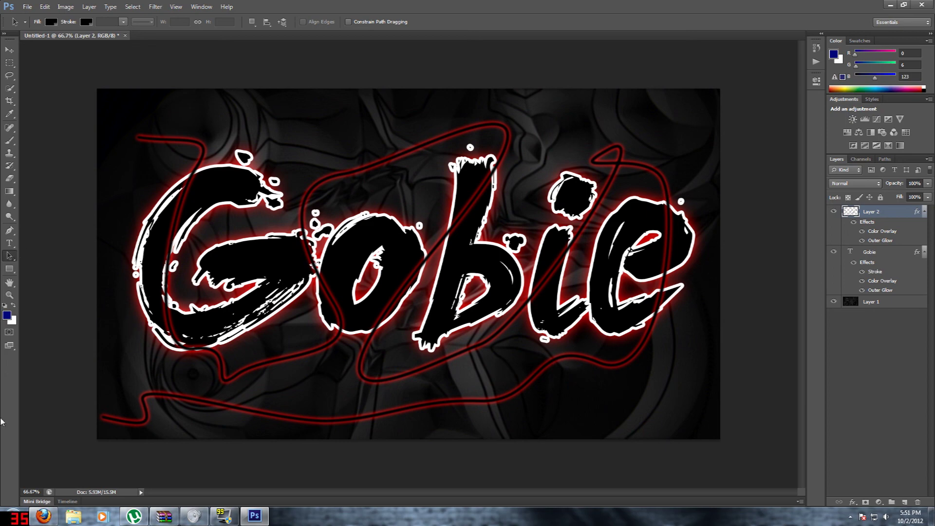
# Select the Eraser at the G's upper curve and set its brush to 22 px with 100% hardness
pyautogui.hotkey('ctrl', '+')
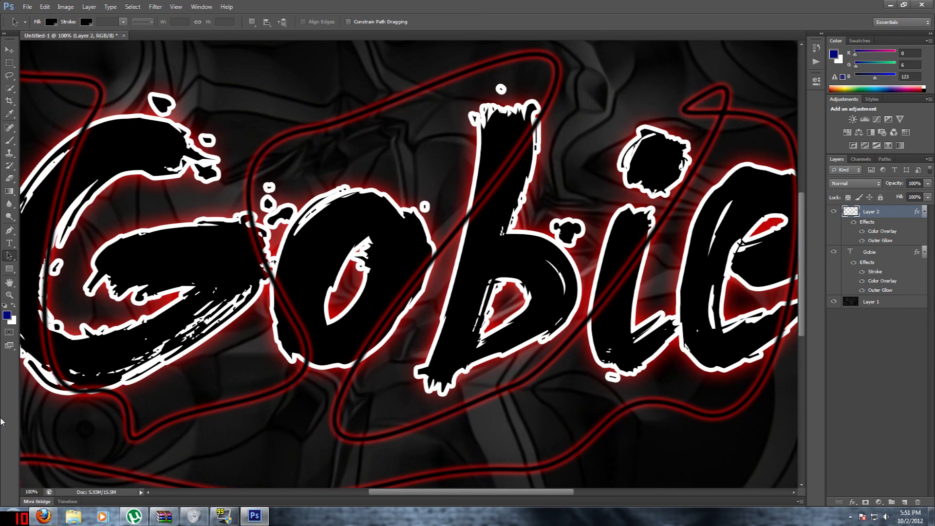
pyautogui.hotkey('ctrl', '+')
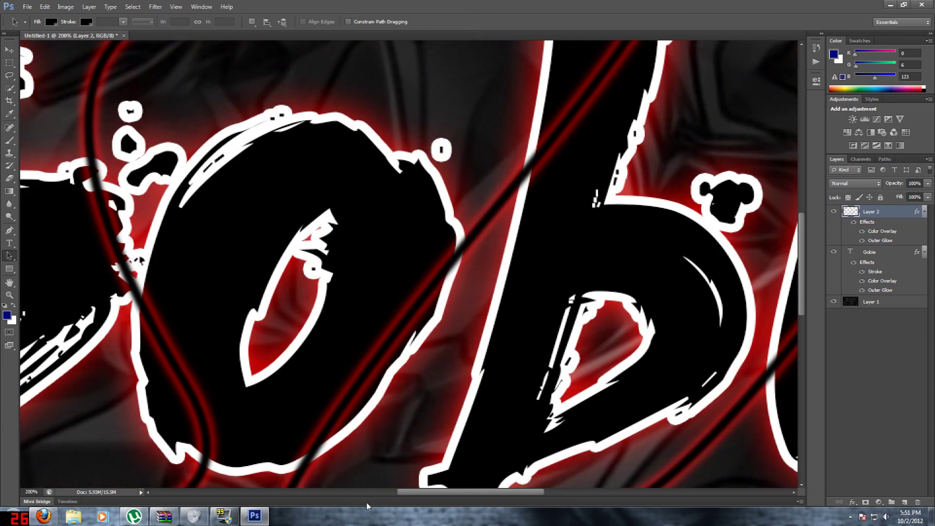
pyautogui.moveTo(403, 495); pyautogui.dragTo(294, 493)
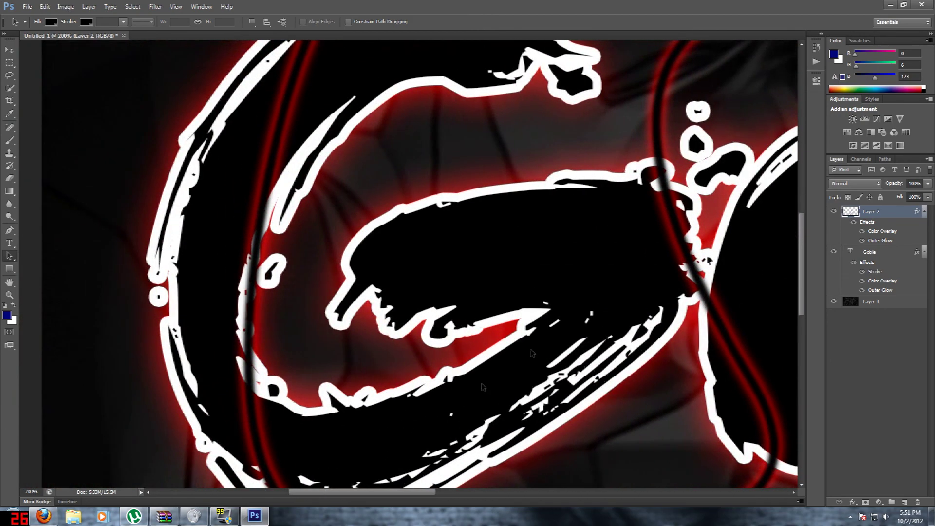
pyautogui.moveTo(803, 251); pyautogui.dragTo(588, 193)
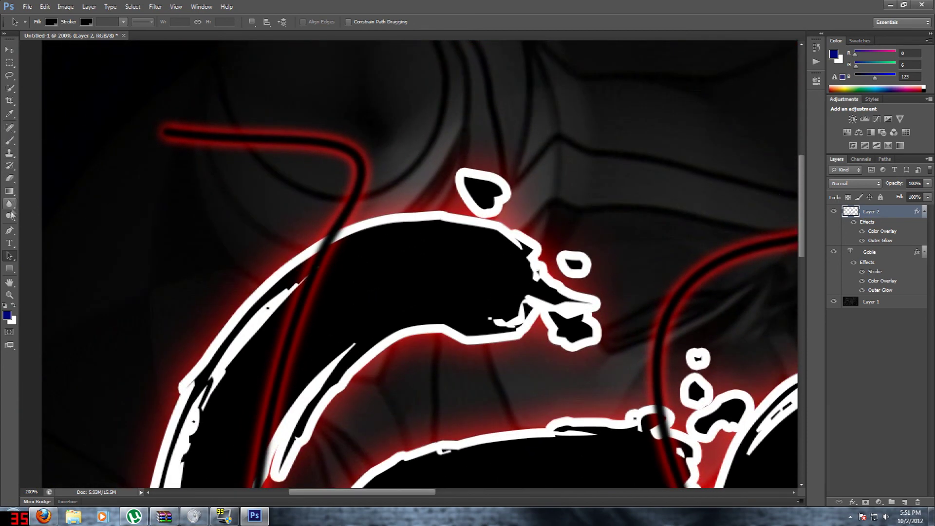
pyautogui.click(10, 178)
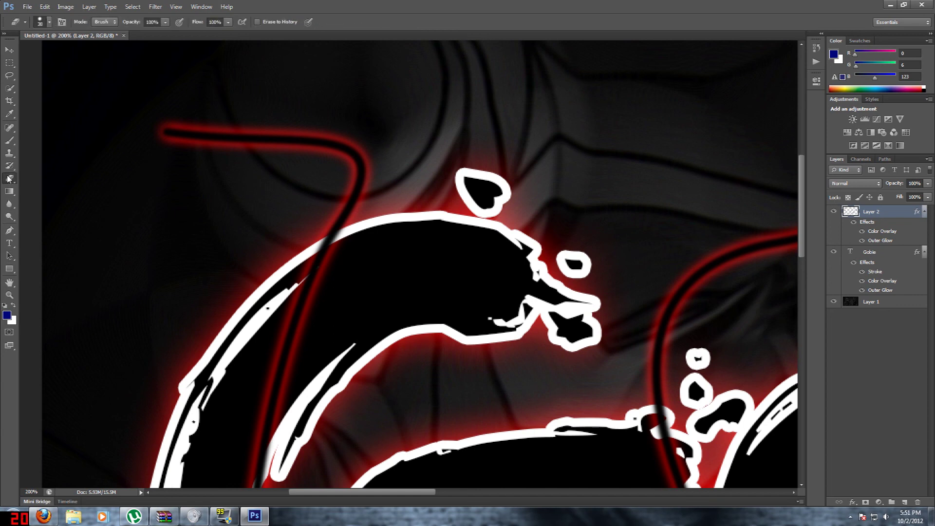
pyautogui.rightClick(341, 257)
pyautogui.moveTo(375, 277); pyautogui.dragTo(374, 286)
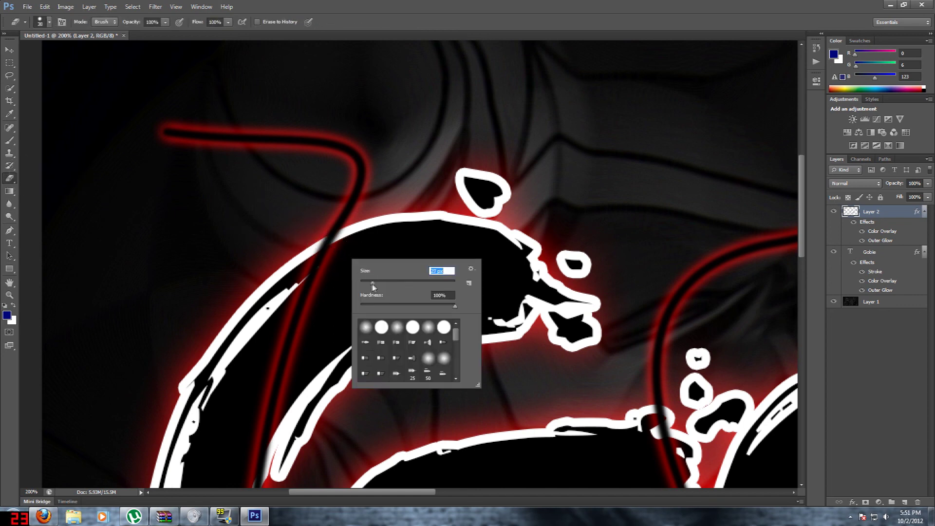
pyautogui.press('Return')
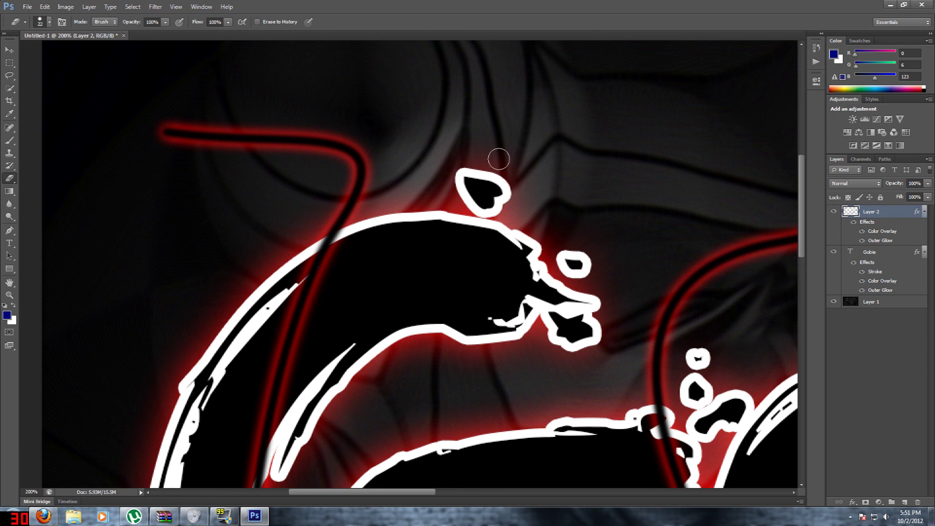
# Try erasing two gaps in the glowing line above the G, and undo them
pyautogui.click(253, 139)
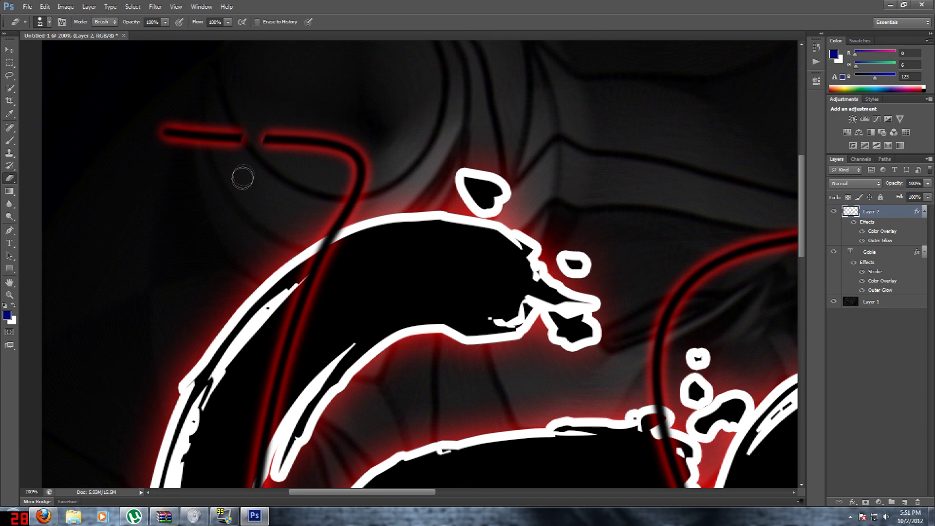
pyautogui.moveTo(295, 177); pyautogui.dragTo(375, 138)
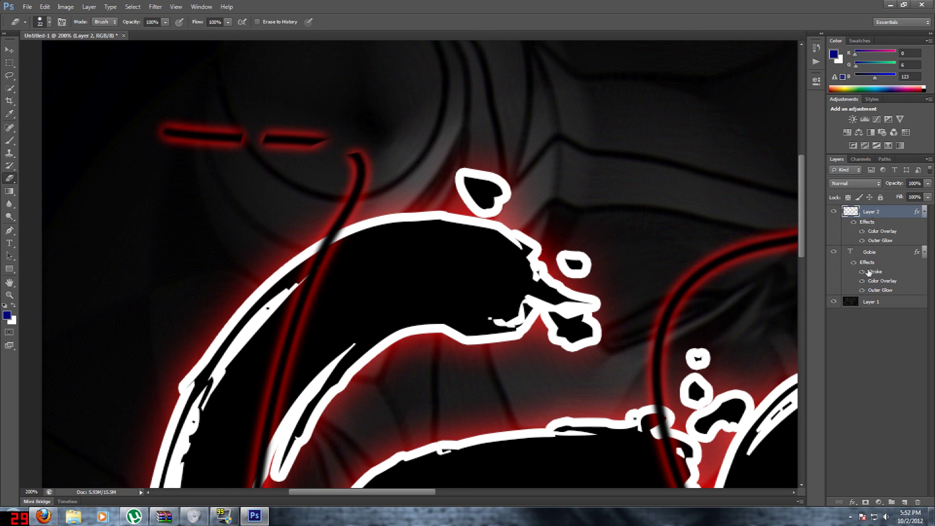
pyautogui.hotkey('ctrl', 'z')
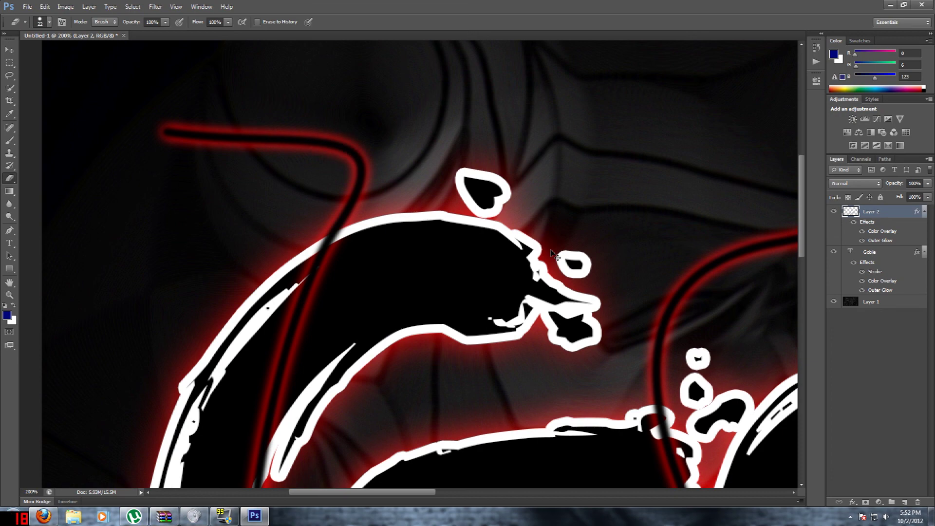
# Erase the glowing line where it crosses the upper curve of the G, so it seems to pass behind the letter
pyautogui.scroll(-1, 320, 341)
pyautogui.scroll(-2, 319, 341)
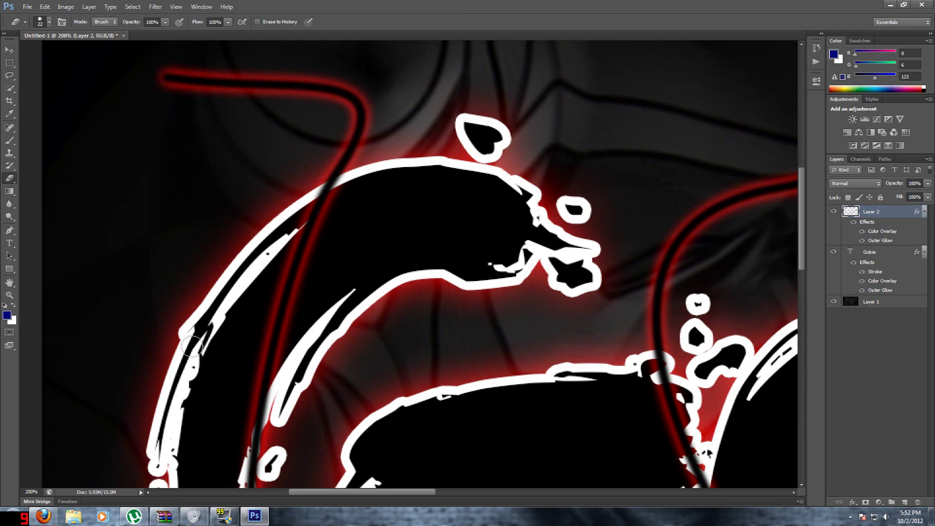
pyautogui.click(331, 190)
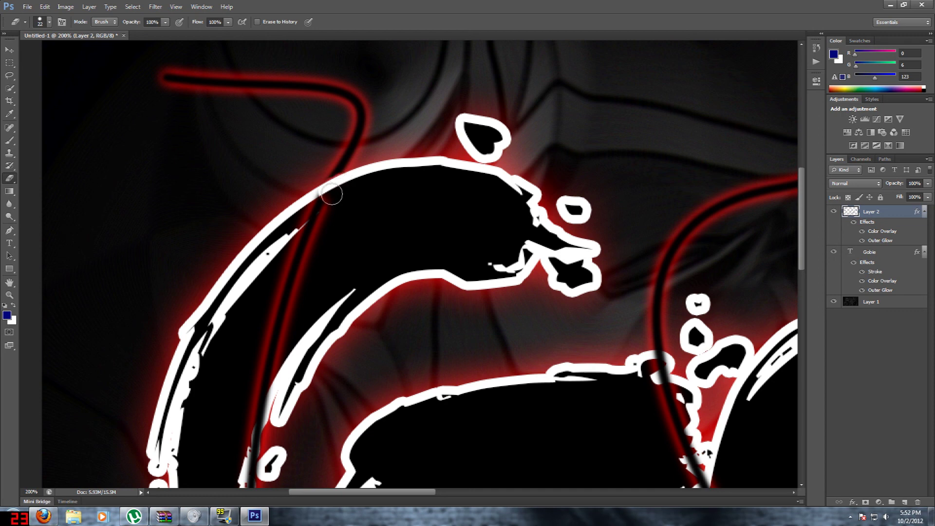
pyautogui.moveTo(339, 189)
pyautogui.mouseDown()
pyautogui.moveTo(324, 203)
pyautogui.moveTo(307, 230)
pyautogui.moveTo(250, 441)
pyautogui.mouseUp()
# Erase the rest of the line along the G's inner edge and across its bottom curve
pyautogui.scroll(-5, 249, 435)
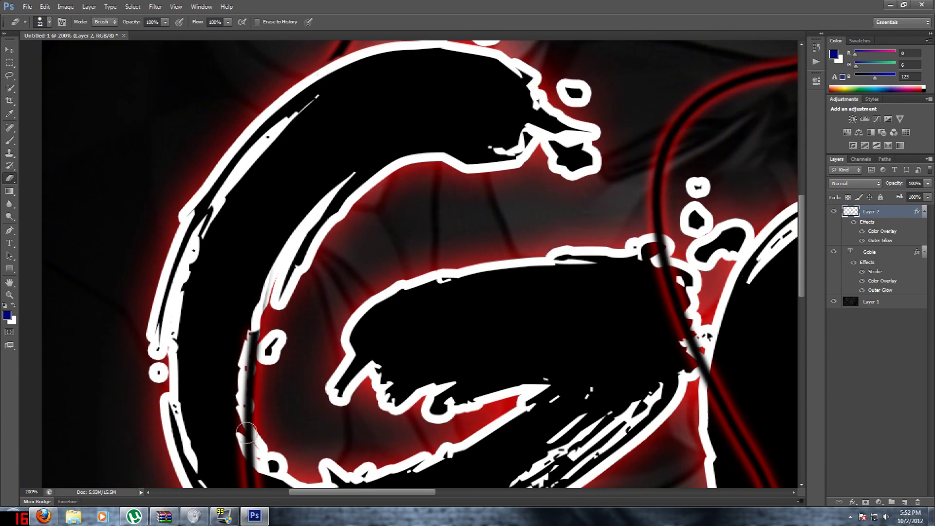
pyautogui.scroll(-1, 246, 433)
pyautogui.moveTo(255, 303)
pyautogui.mouseDown()
pyautogui.moveTo(244, 404)
pyautogui.moveTo(246, 387)
pyautogui.mouseUp()
pyautogui.moveTo(237, 429)
pyautogui.mouseDown()
pyautogui.moveTo(255, 412)
pyautogui.moveTo(247, 449)
pyautogui.mouseUp()
pyautogui.scroll(-3, 246, 446)
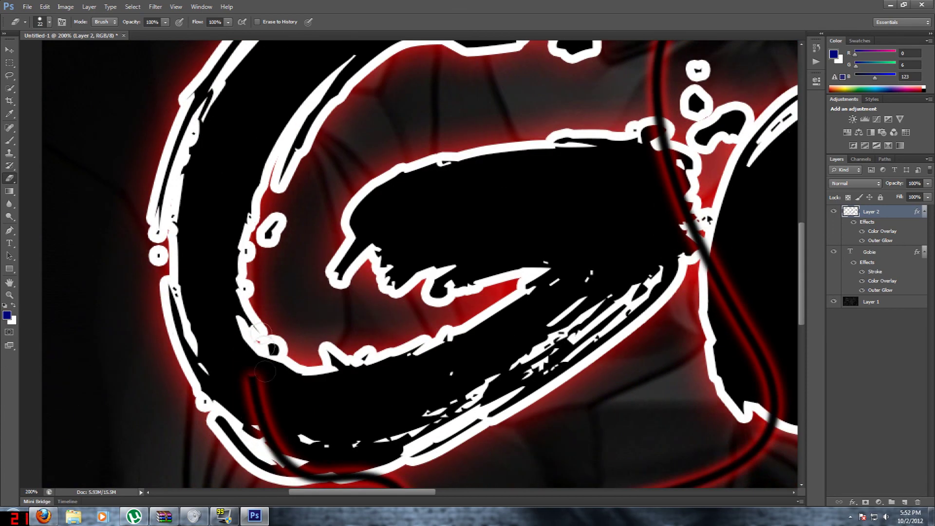
pyautogui.moveTo(253, 374)
pyautogui.mouseDown()
pyautogui.moveTo(248, 428)
pyautogui.moveTo(254, 403)
pyautogui.moveTo(283, 467)
pyautogui.moveTo(358, 466)
pyautogui.moveTo(332, 475)
pyautogui.moveTo(346, 464)
pyautogui.mouseUp()
# Erase the glowing line where it crosses the right end of the G's crossbar, up to the edge of the o
pyautogui.scroll(2, 346, 462)
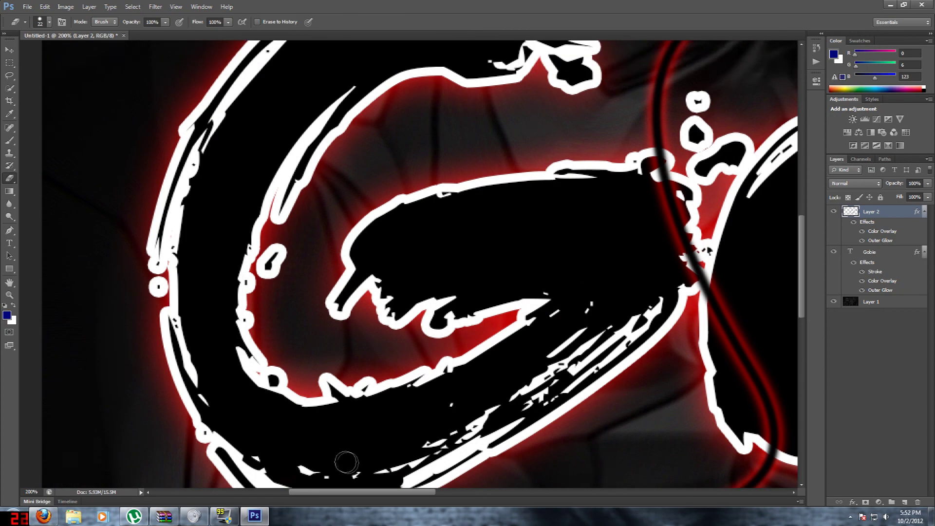
pyautogui.scroll(5, 307, 344)
pyautogui.scroll(-8, 394, 239)
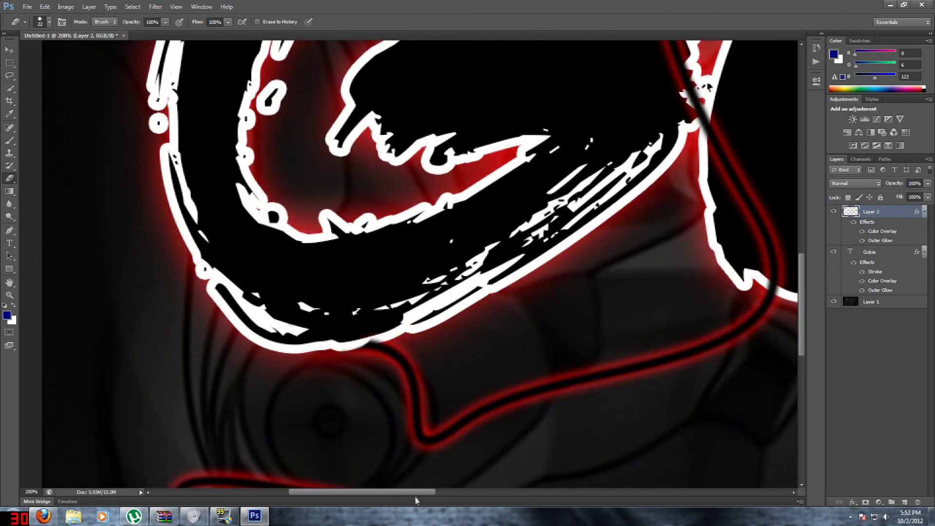
pyautogui.hscroll(6, 427, 398)
pyautogui.scroll(4, 463, 399)
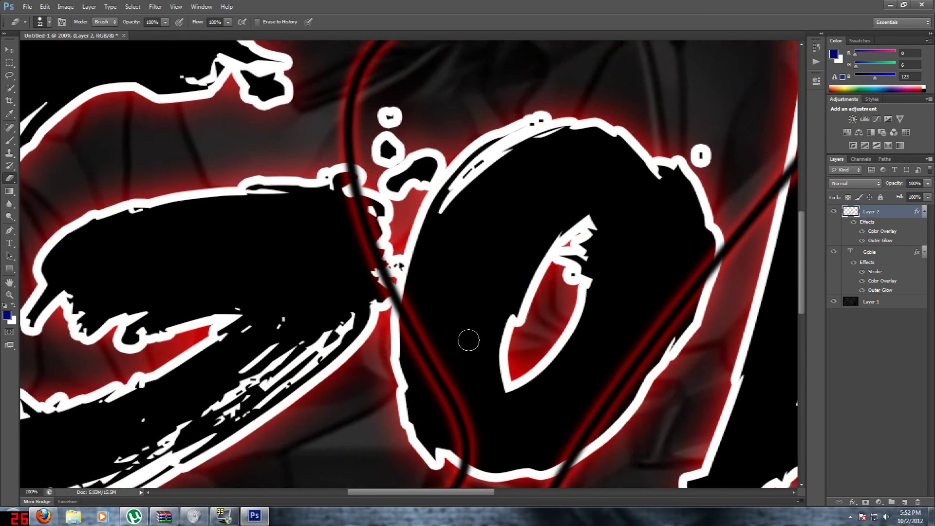
pyautogui.scroll(1, 469, 340)
pyautogui.moveTo(390, 318)
pyautogui.mouseDown()
pyautogui.moveTo(390, 333)
pyautogui.moveTo(350, 195)
pyautogui.mouseUp()
pyautogui.moveTo(400, 356)
pyautogui.mouseDown()
pyautogui.moveTo(387, 316)
pyautogui.moveTo(410, 352)
pyautogui.moveTo(385, 310)
pyautogui.mouseUp()
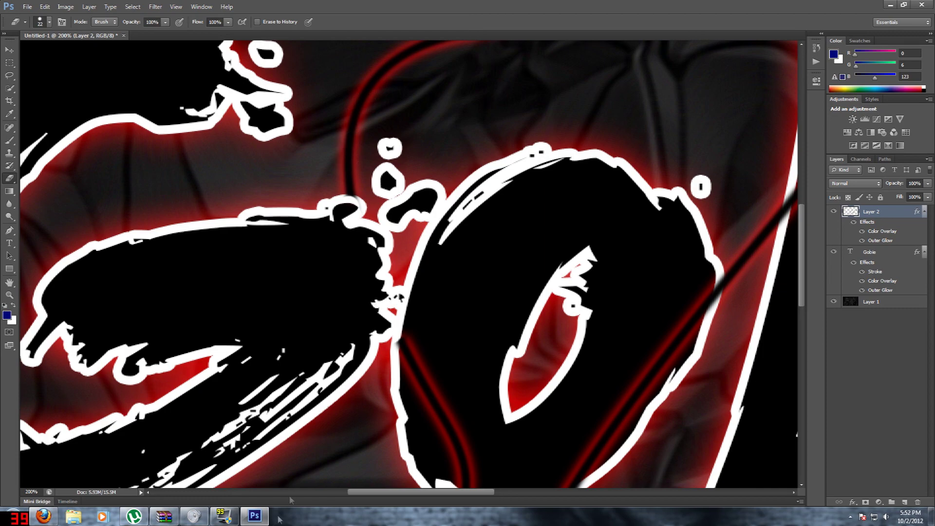
# Erase the glowing line where it crosses the right side of the o, down to the letter's lower edge
pyautogui.scroll(5, 412, 263)
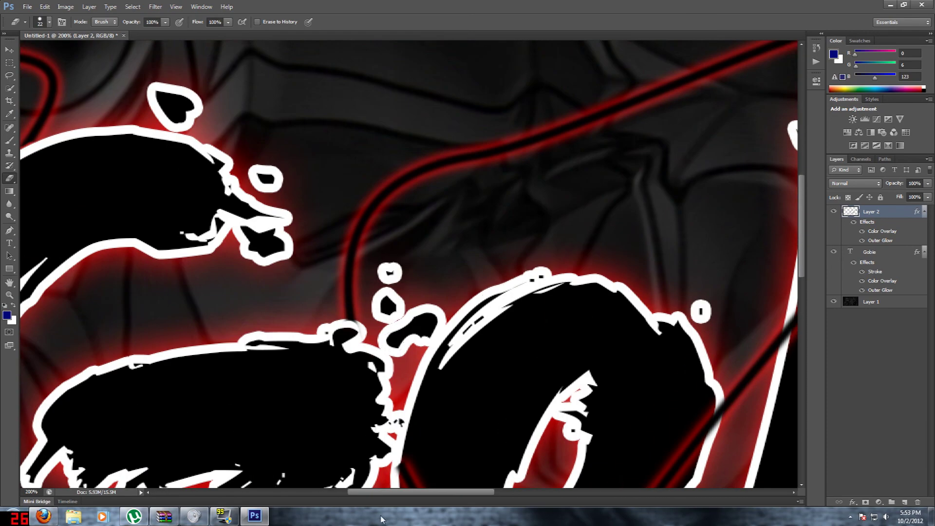
pyautogui.moveTo(388, 494); pyautogui.dragTo(458, 493)
pyautogui.scroll(1, 451, 423)
pyautogui.scroll(-1, 195, 468)
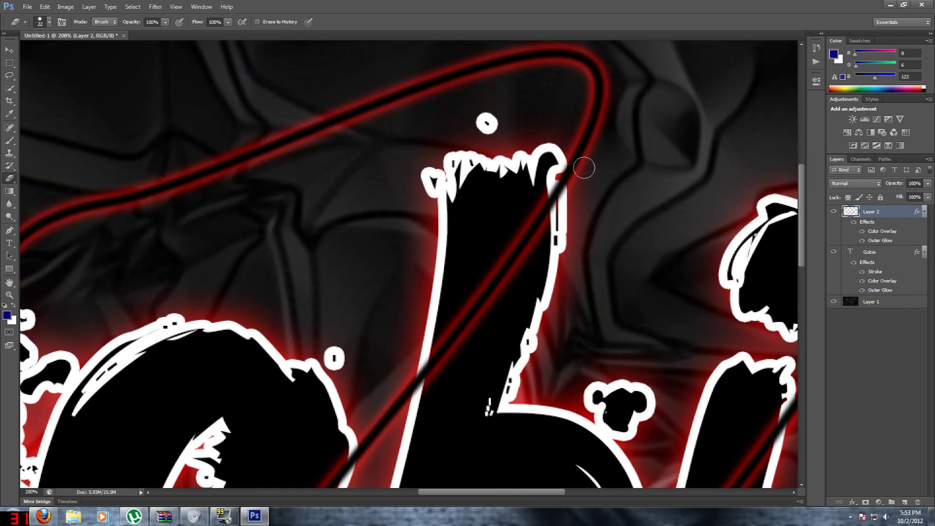
pyautogui.scroll(-5, 365, 456)
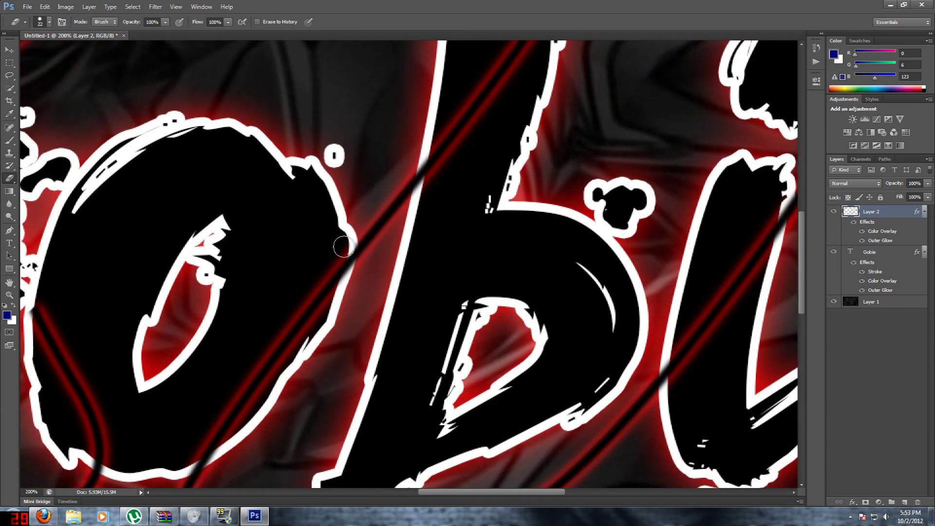
pyautogui.moveTo(343, 246)
pyautogui.mouseDown()
pyautogui.moveTo(341, 268)
pyautogui.moveTo(348, 248)
pyautogui.moveTo(316, 307)
pyautogui.moveTo(199, 457)
pyautogui.mouseUp()
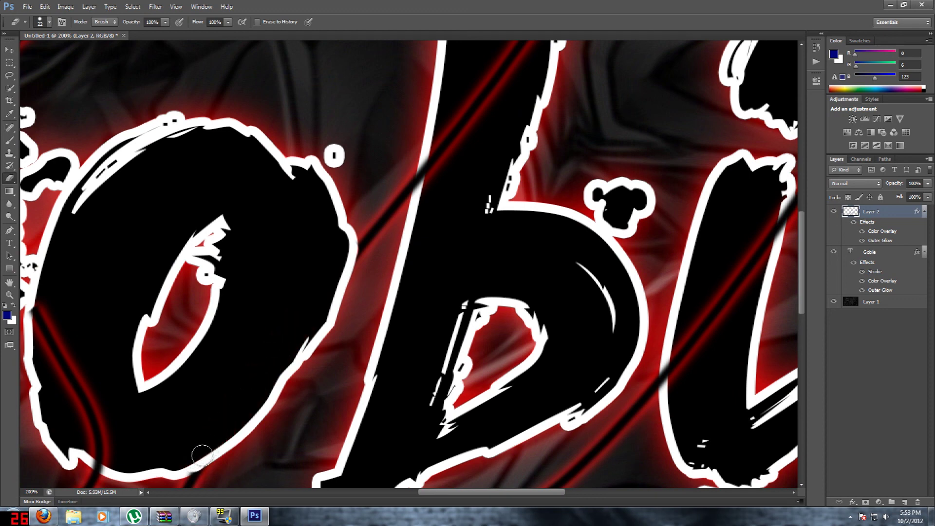
# Erase the glowing line where it crosses the upper bowl of the e, so it seems to pass behind the letter
pyautogui.scroll(-3, 209, 428)
pyautogui.scroll(-4, 151, 424)
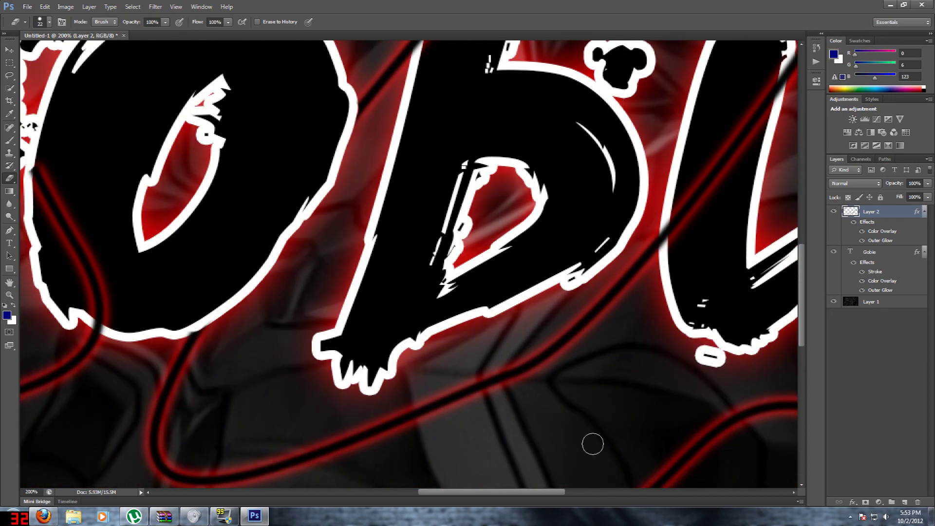
pyautogui.moveTo(536, 494); pyautogui.dragTo(566, 498)
pyautogui.scroll(8, 503, 438)
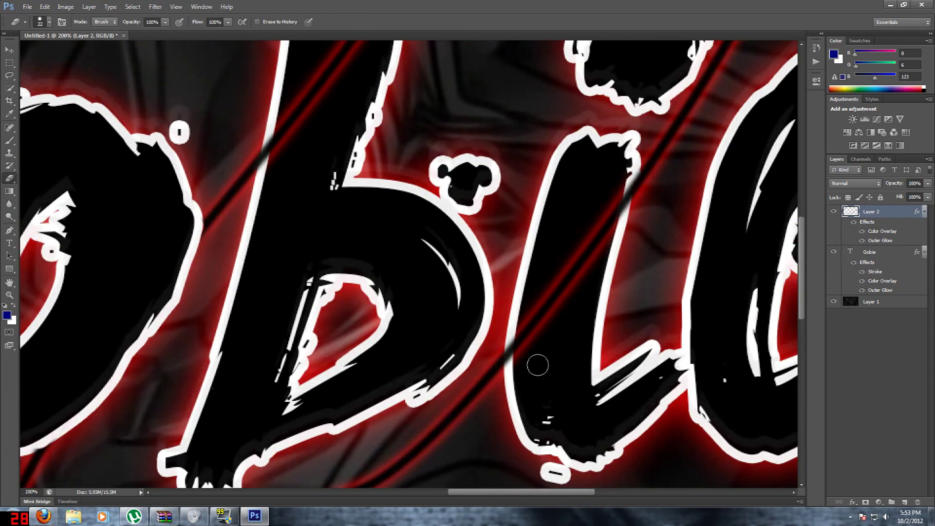
pyautogui.scroll(6, 538, 365)
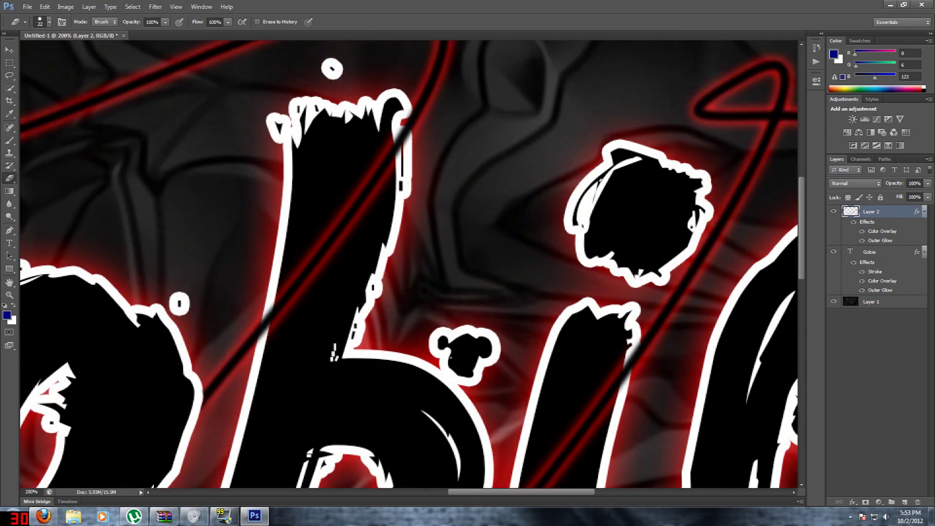
pyautogui.moveTo(521, 497); pyautogui.dragTo(590, 494)
pyautogui.scroll(-3, 555, 340)
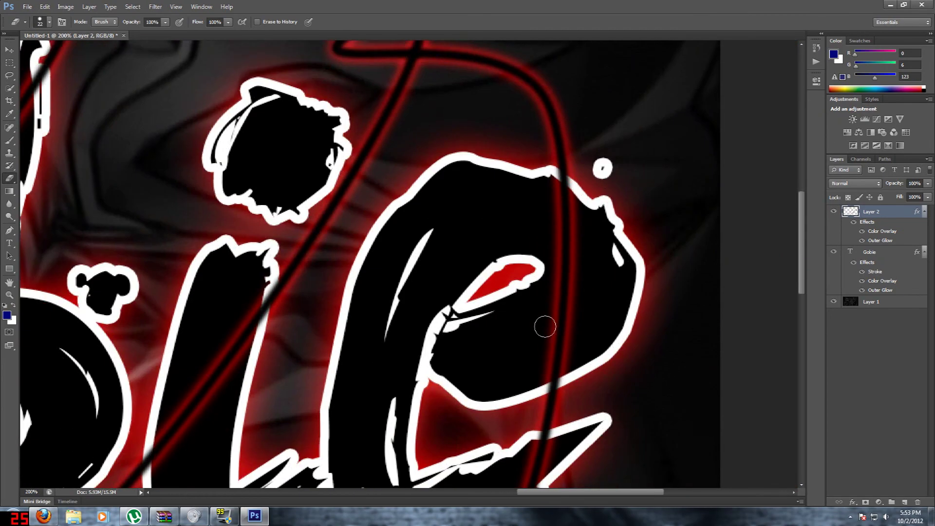
pyautogui.moveTo(563, 177)
pyautogui.mouseDown()
pyautogui.moveTo(558, 272)
pyautogui.moveTo(572, 229)
pyautogui.moveTo(565, 286)
pyautogui.moveTo(571, 244)
pyautogui.moveTo(551, 375)
pyautogui.mouseUp()
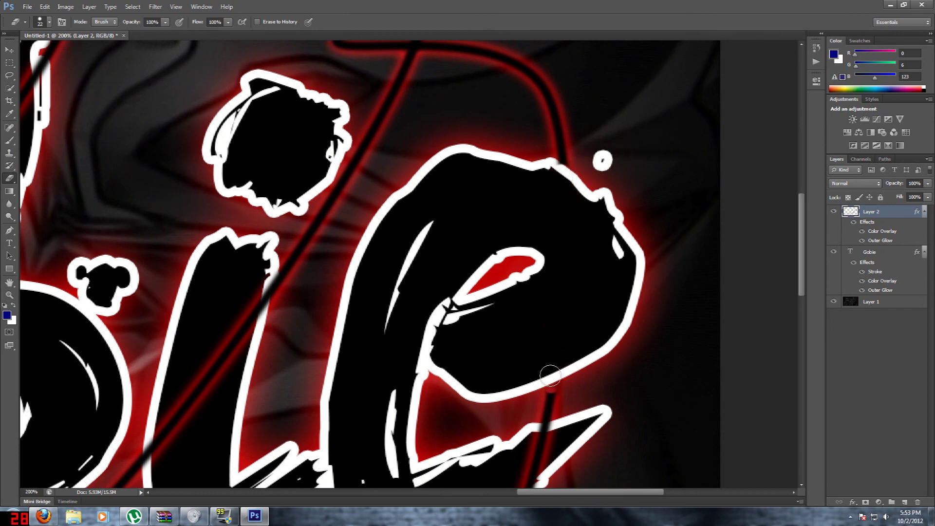
pyautogui.hotkey('ctrl', 'z')
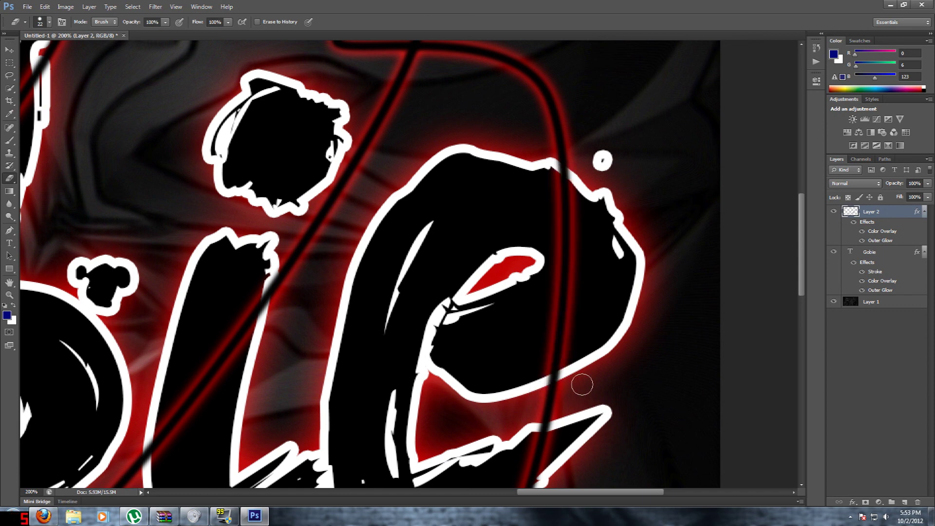
pyautogui.moveTo(563, 184); pyautogui.dragTo(552, 367)
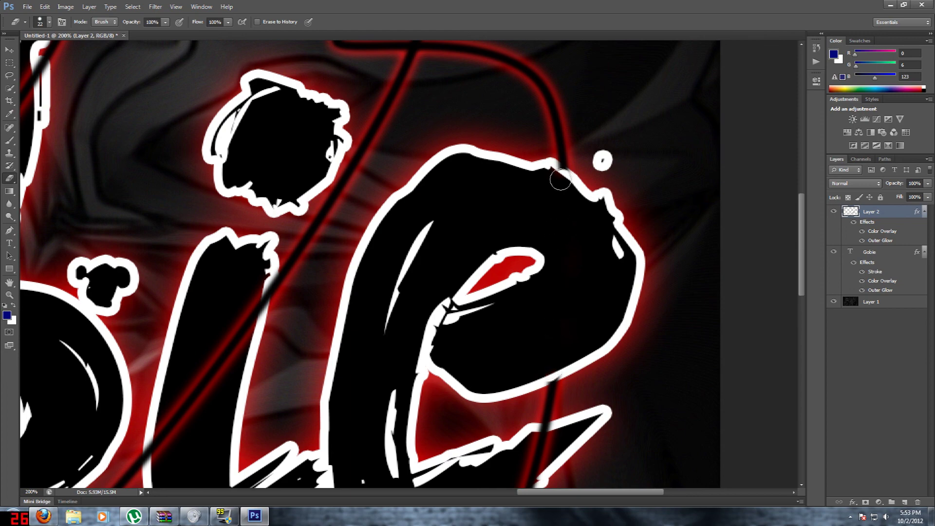
pyautogui.scroll(-5, 558, 247)
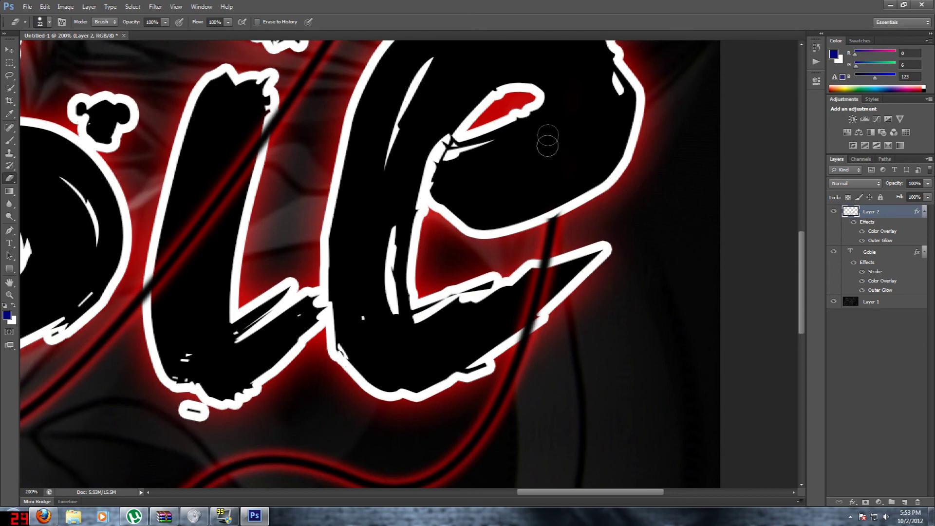
pyautogui.scroll(-2, 526, 370)
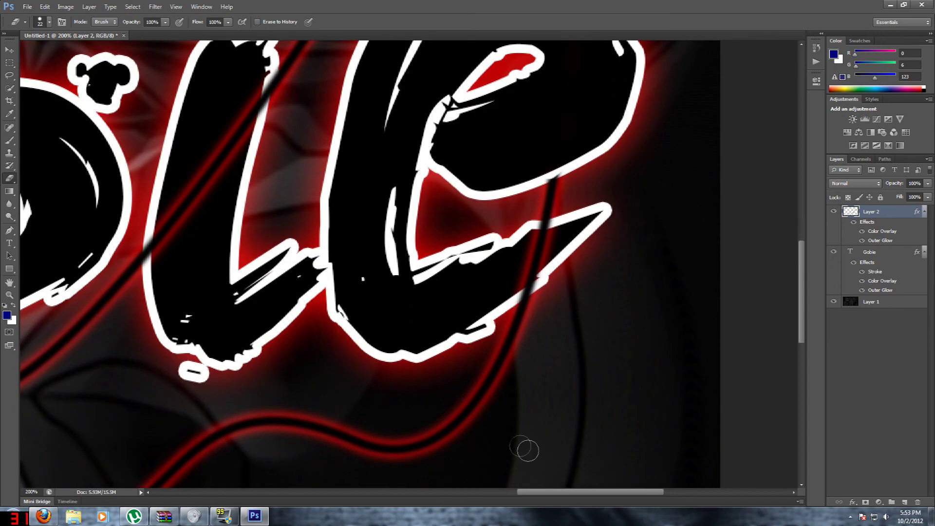
pyautogui.scroll(-2, 511, 476)
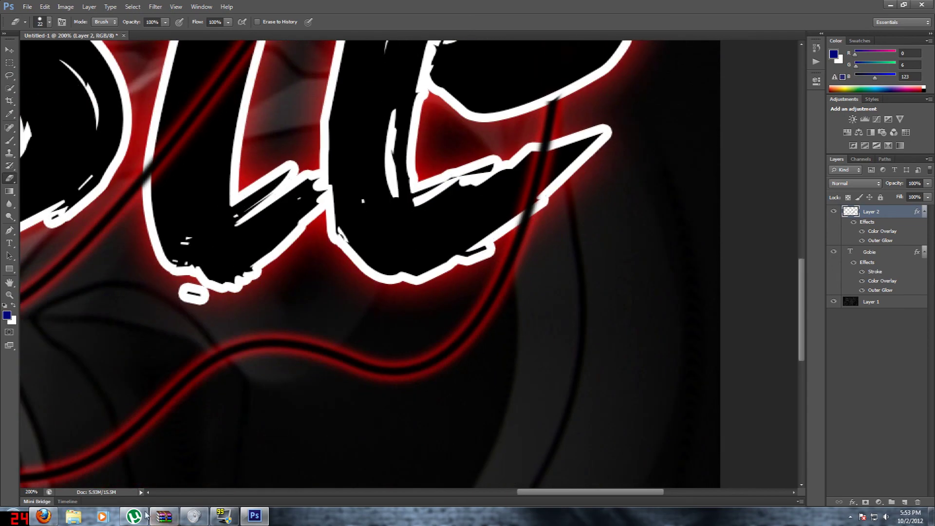
pyautogui.moveTo(123, 519)
pyautogui.hotkey('ctrl', '-')
pyautogui.hotkey('ctrl', '-')
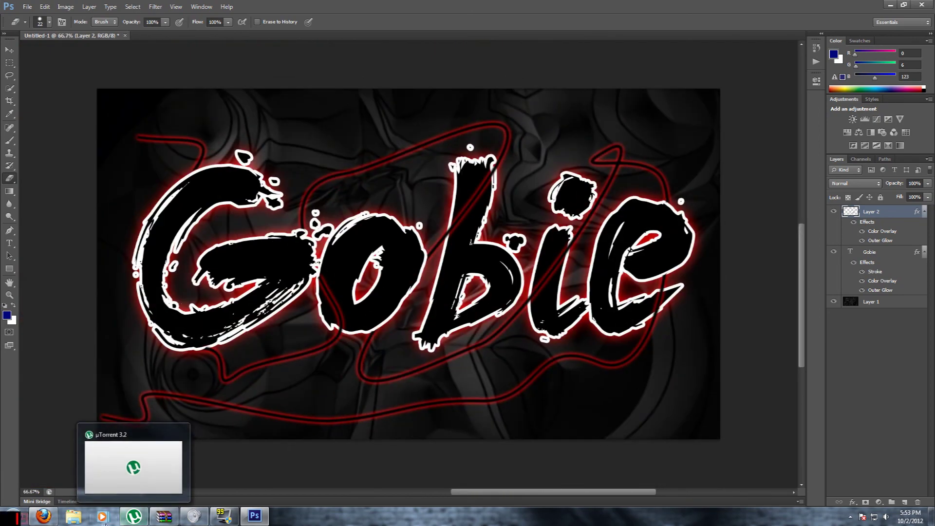
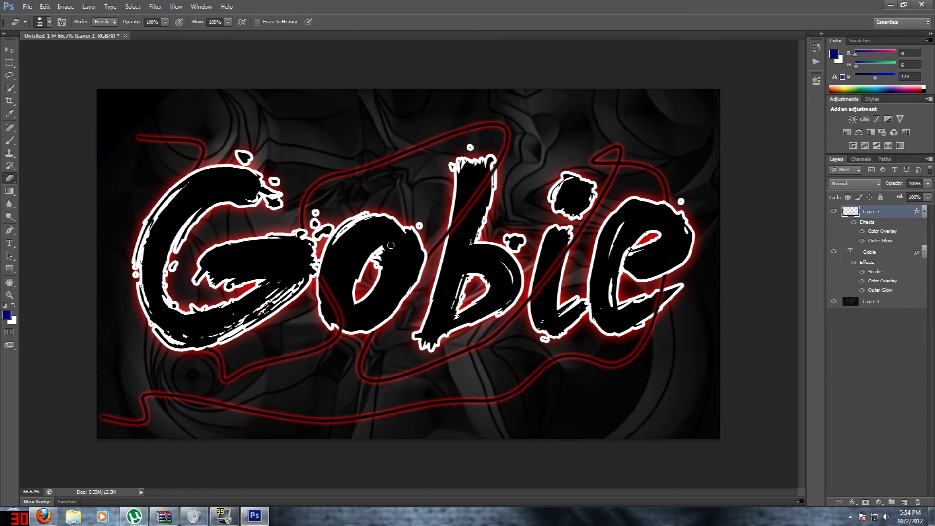
# Save the artwork to the Desktop as a JPEG named "Gobie background"
pyautogui.click(27, 7)
pyautogui.click(58, 125)
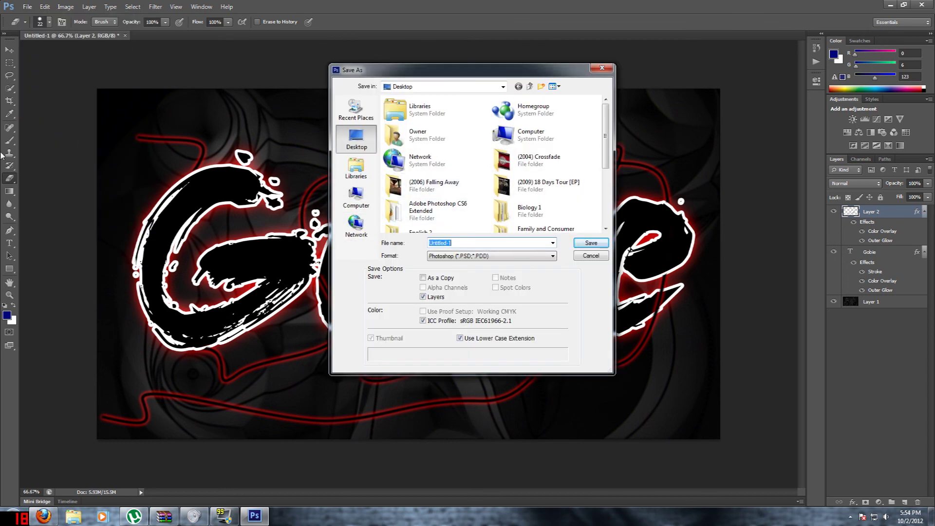
pyautogui.write('Gobi')
pyautogui.write('r')
pyautogui.press('BackSpace')
pyautogui.write('e background')
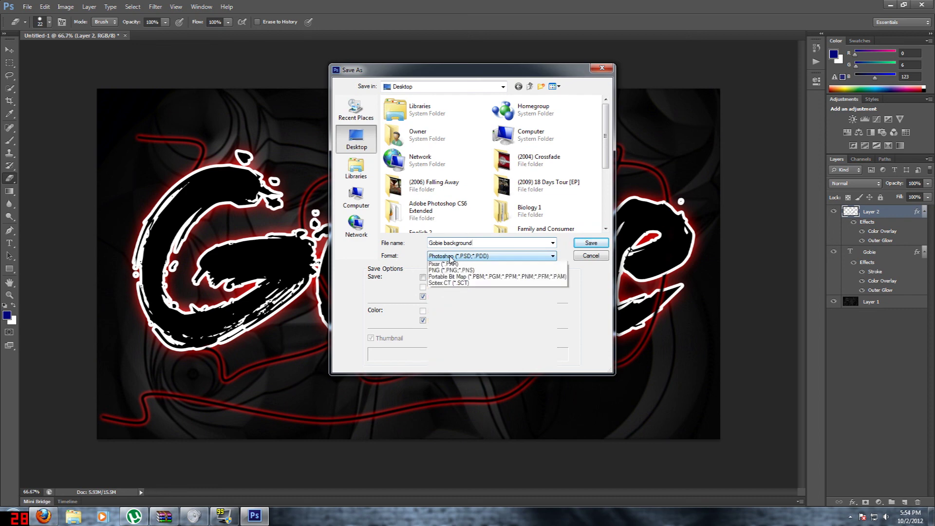
pyautogui.click(452, 256)
pyautogui.click(451, 316)
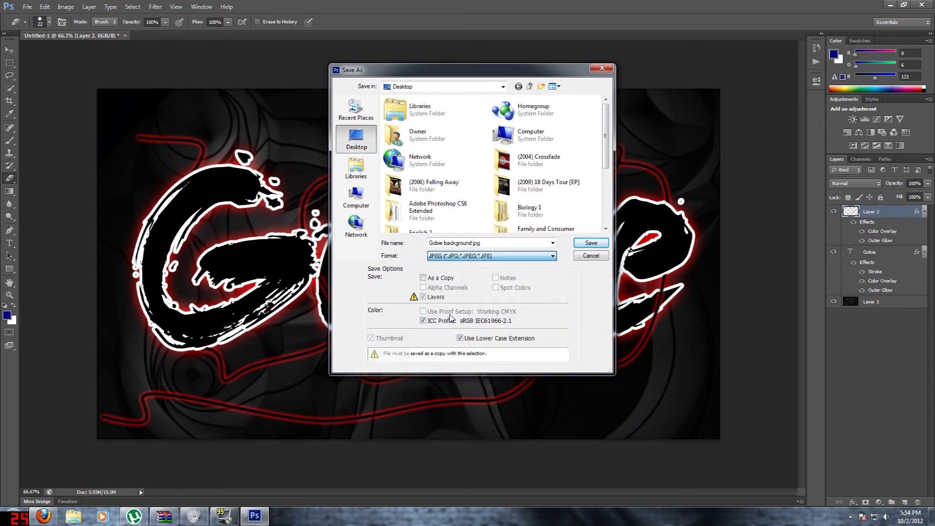
pyautogui.click(578, 243)
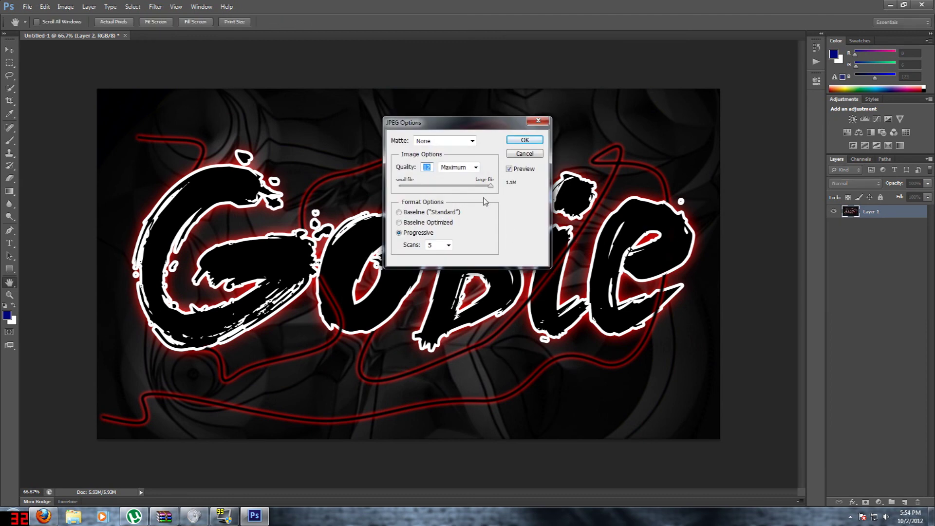
# Set the JPEG quality to 12 (Maximum) with a baseline format and finish saving
pyautogui.click(458, 187)
pyautogui.moveTo(458, 186); pyautogui.dragTo(497, 192)
pyautogui.click(414, 217)
pyautogui.click(523, 140)
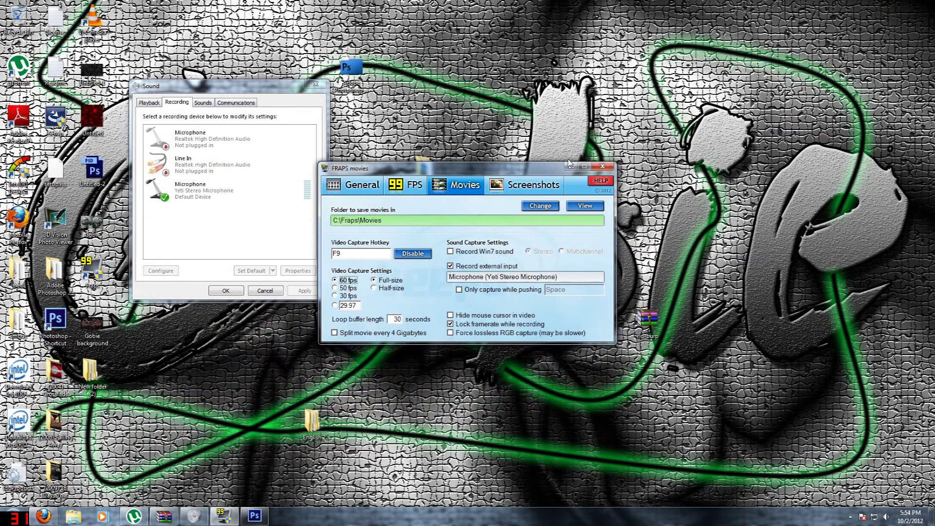
# Switch to the Windows desktop, clear away the Fraps and Sound windows, and set the "Gobie background" image as the desktop background
pyautogui.click(571, 167)
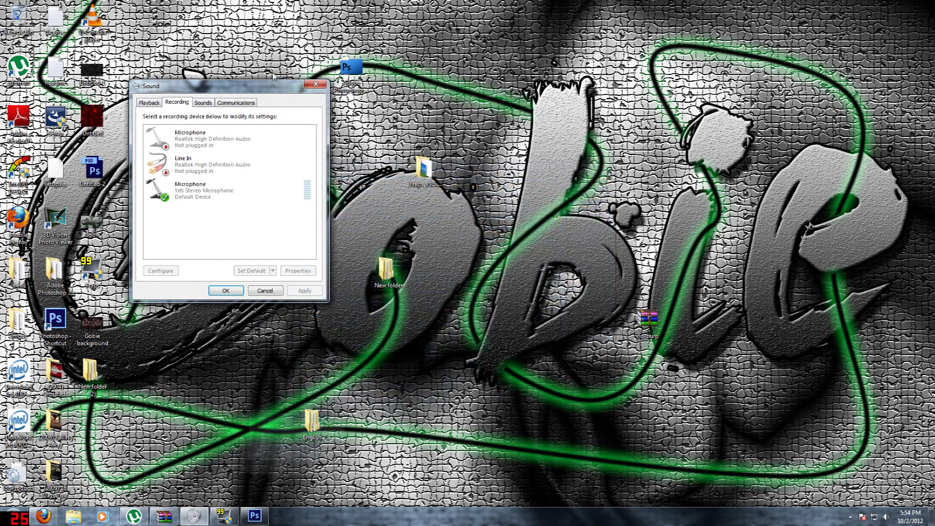
pyautogui.click(311, 87)
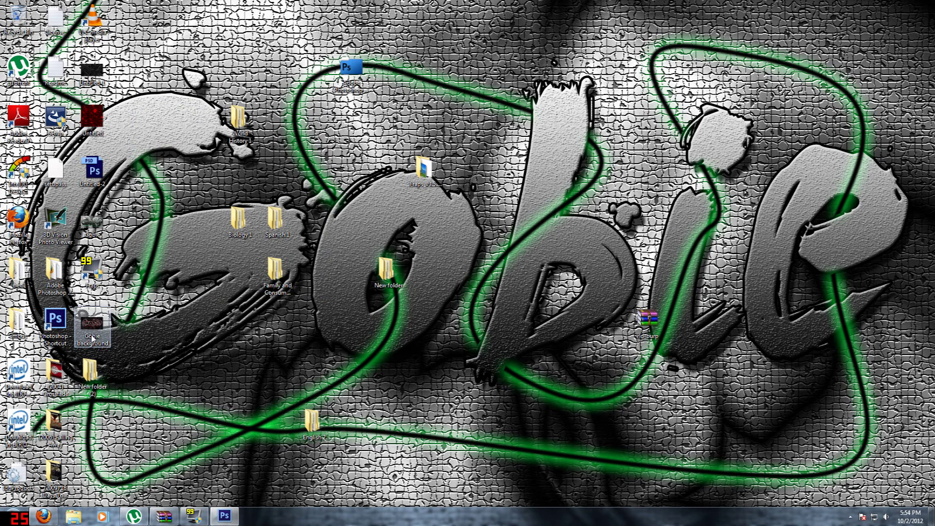
pyautogui.click(93, 341)
pyautogui.rightClick(76, 346)
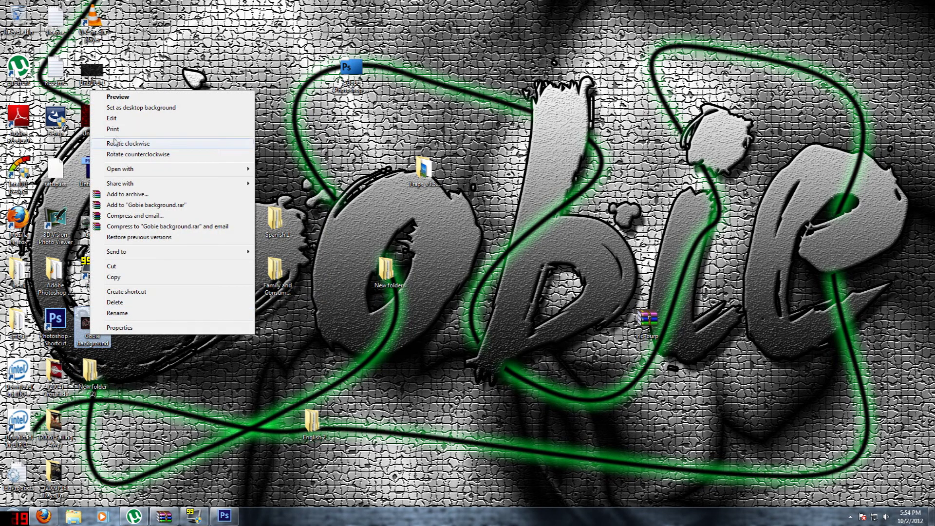
pyautogui.click(143, 113)
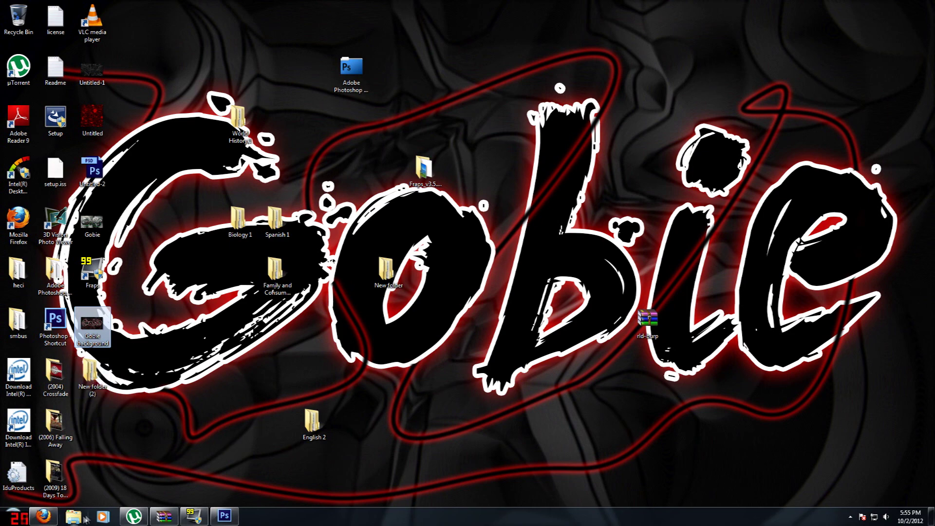
# Switch to Firefox, maximize its window and open dafont.com
pyautogui.click(44, 516)
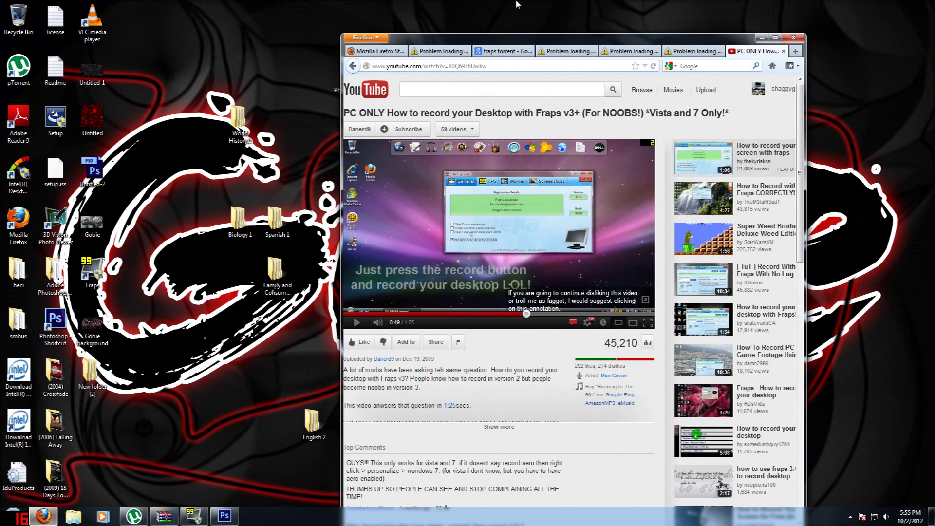
pyautogui.click(775, 37)
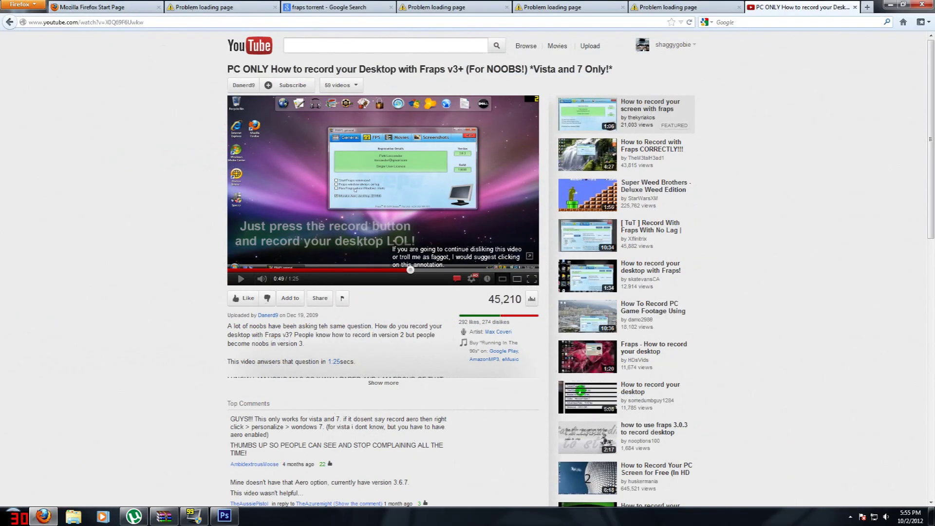
pyautogui.hotkey('ctrl', 'l')
pyautogui.write('da')
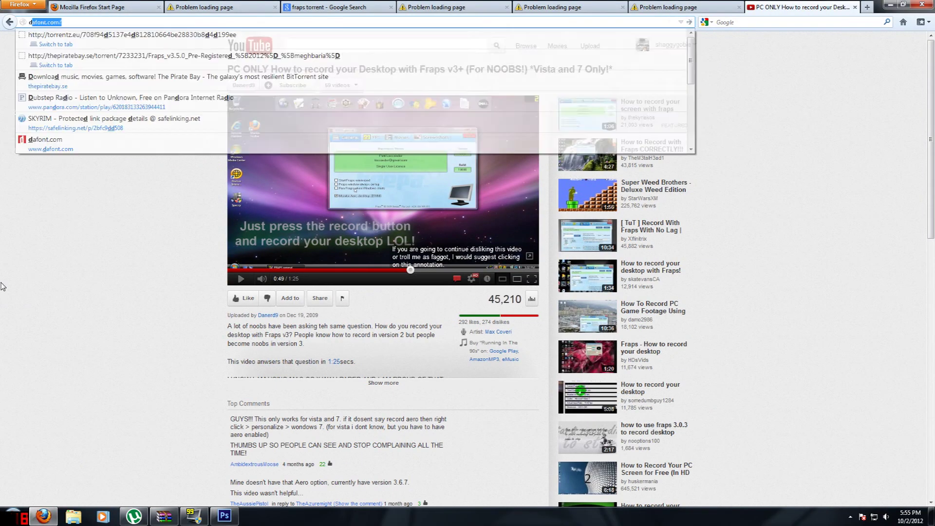
pyautogui.write('font.com')
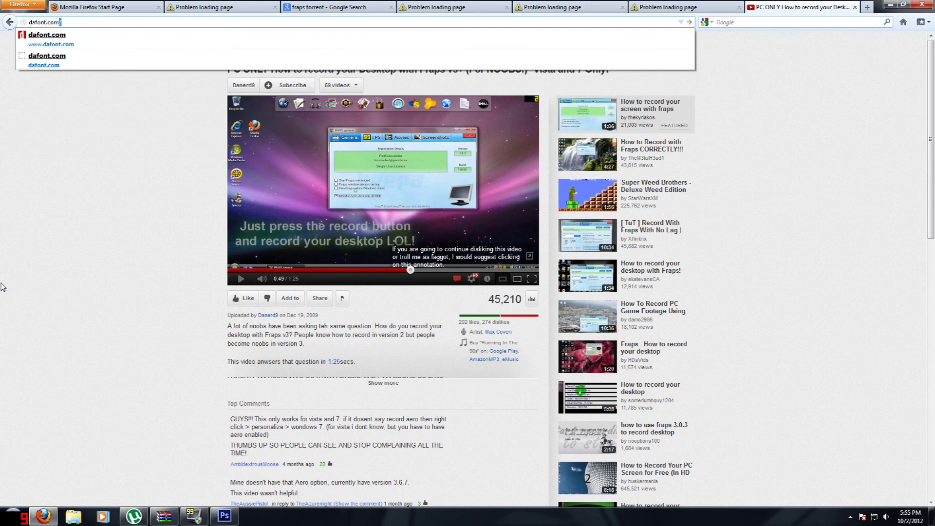
pyautogui.press('Return')
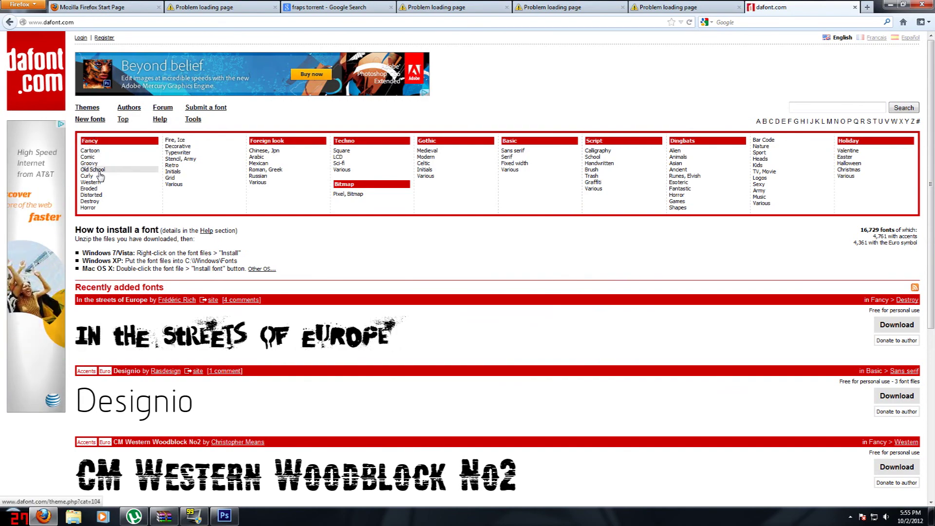
# Download the recently added font "In the streets of Europe" as a zip file and open the archive in WinRAR
pyautogui.scroll(-5, 240, 208)
pyautogui.scroll(1, 240, 209)
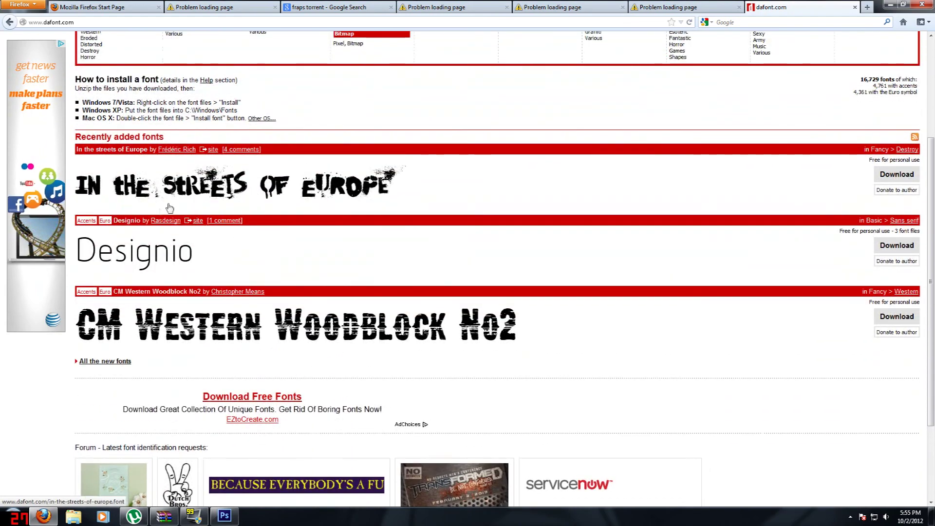
pyautogui.scroll(3, 203, 208)
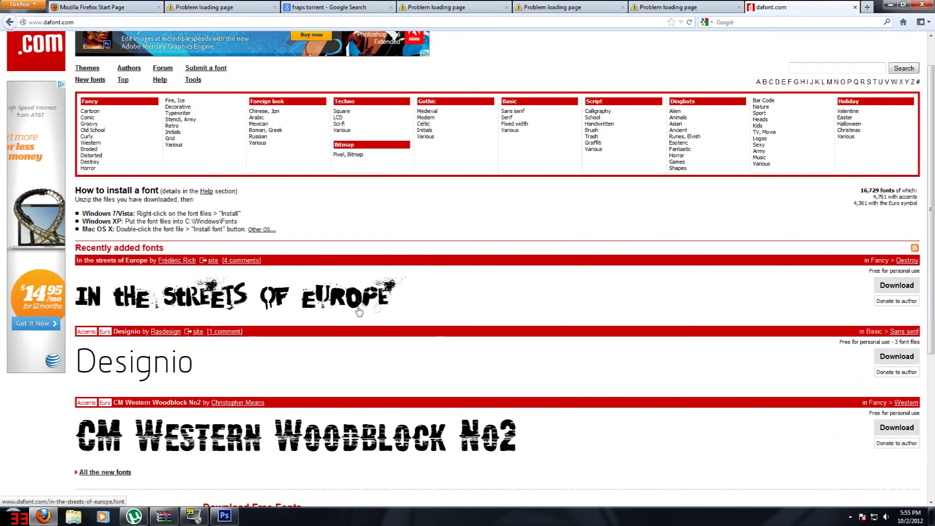
pyautogui.click(887, 287)
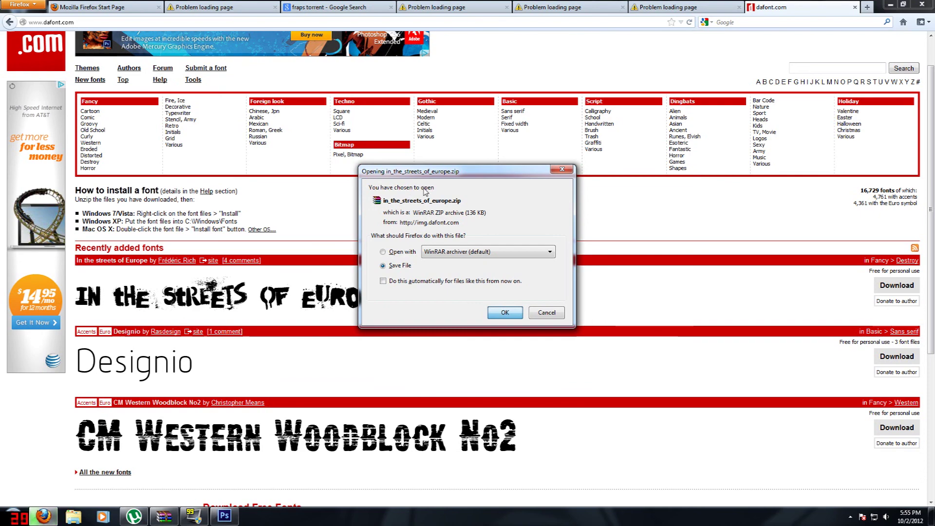
pyautogui.press('Return')
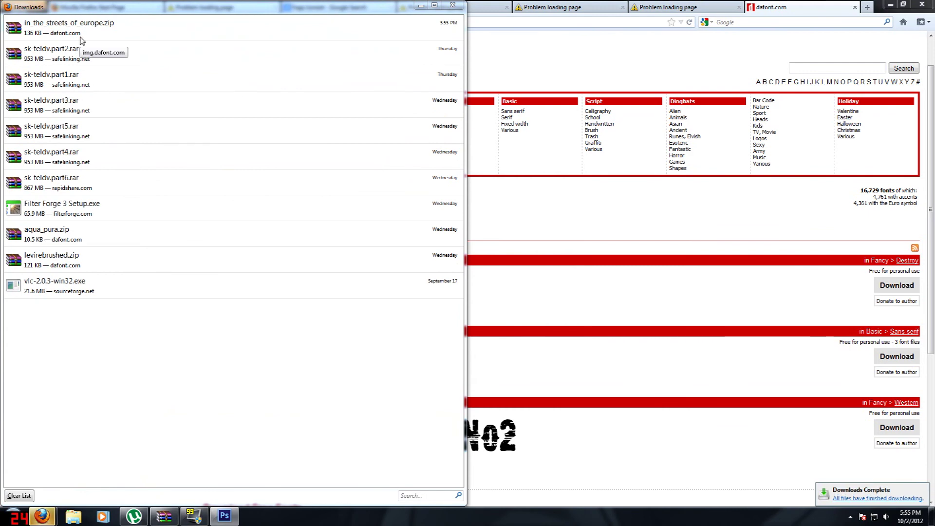
pyautogui.doubleClick(81, 39)
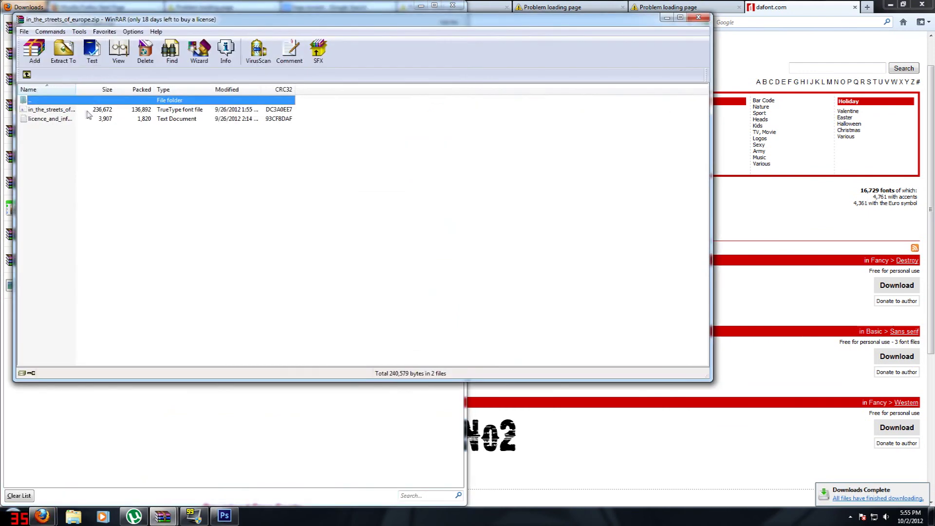
# Open the TrueType font file from the in_the_streets_of_europe.zip archive and install the font
pyautogui.click(54, 112)
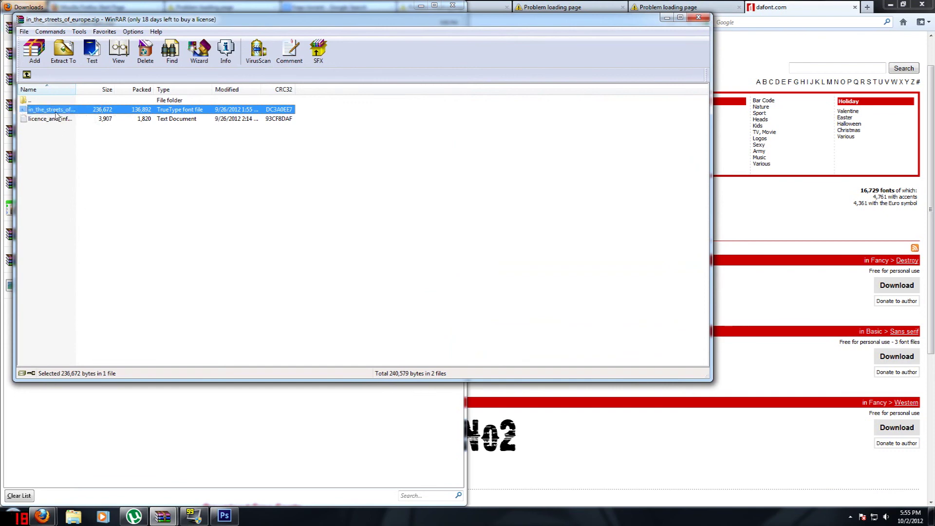
pyautogui.doubleClick(56, 111)
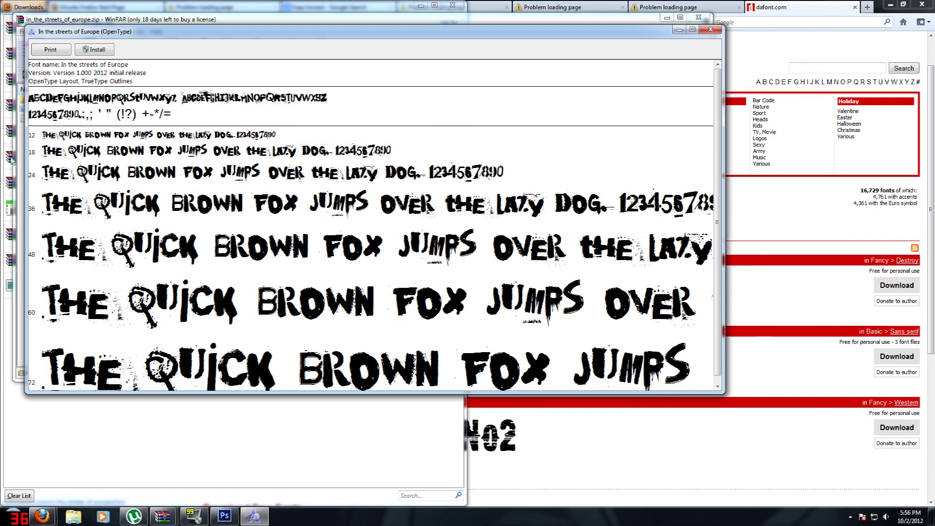
pyautogui.click(97, 50)
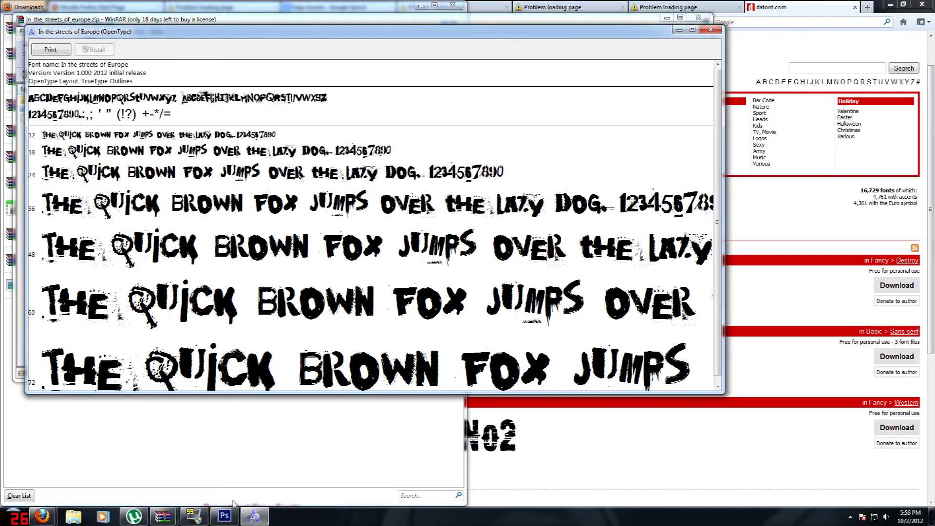
# Switch to Photoshop, activate the Type tool and look for "In the streets of Europe" among the available fonts
pyautogui.click(225, 519)
pyautogui.click(29, 7)
pyautogui.click(265, 101)
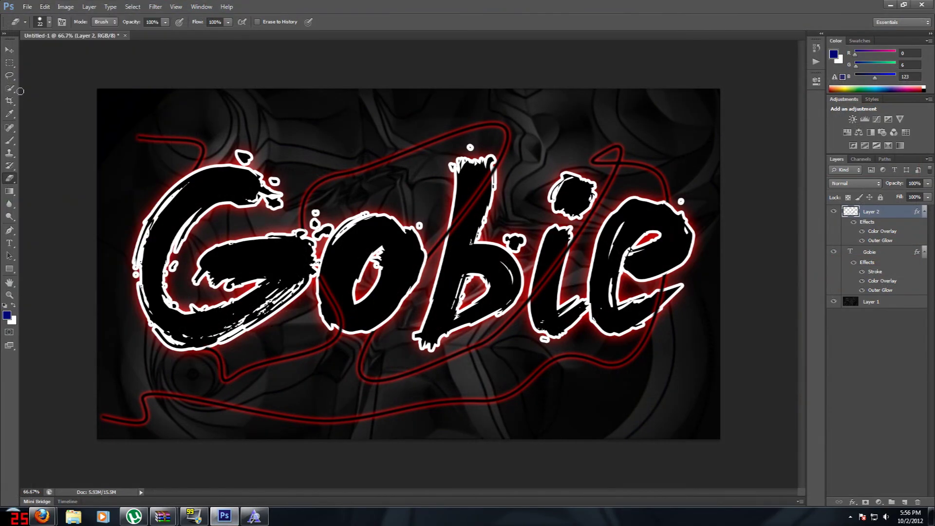
pyautogui.click(9, 243)
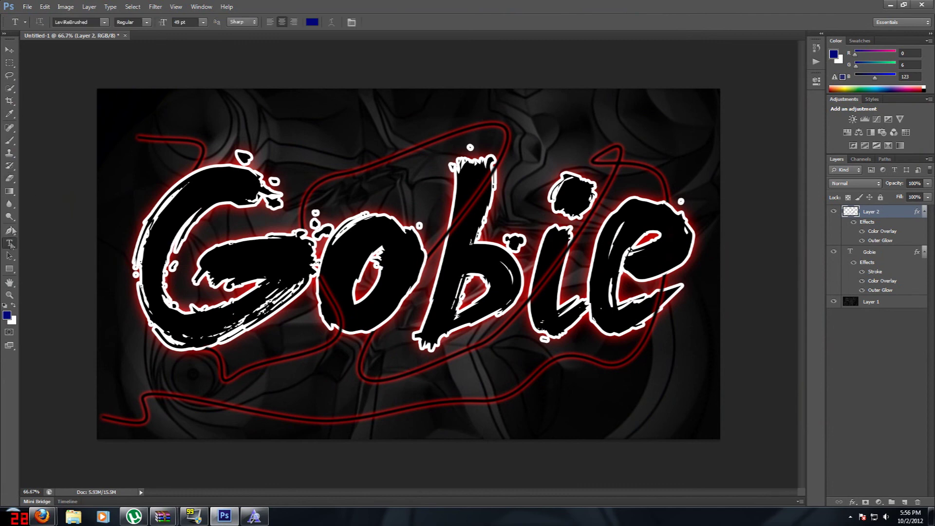
pyautogui.click(104, 22)
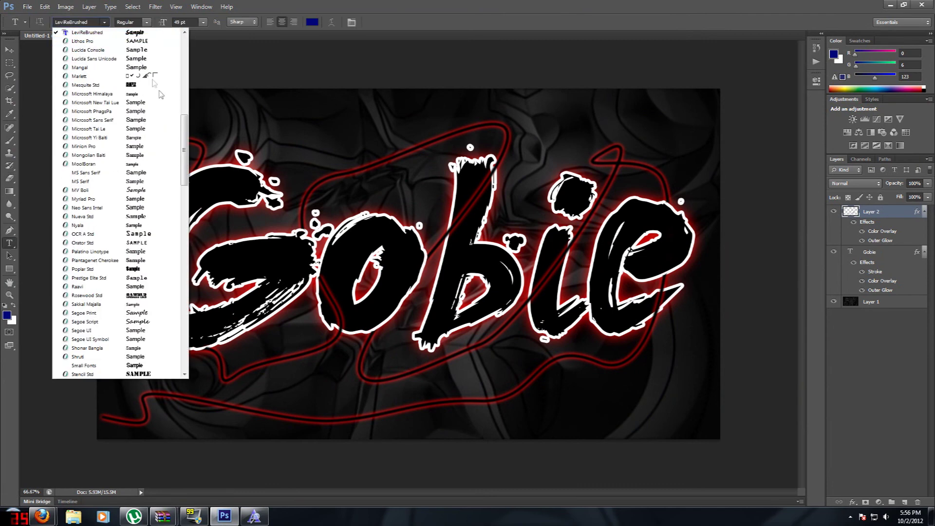
pyautogui.moveTo(184, 155); pyautogui.dragTo(183, 78)
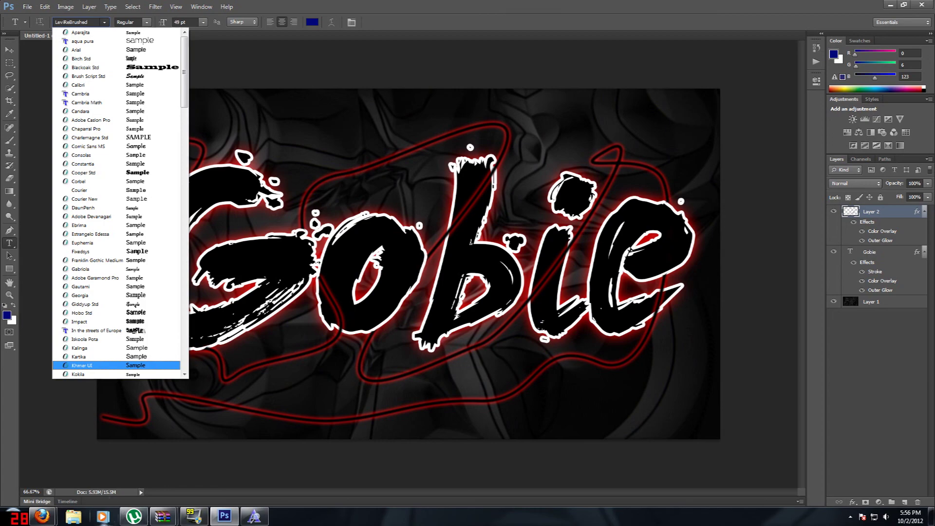
# Switch back to the Firefox window showing the dafont.com page
pyautogui.click(43, 517)
pyautogui.click(45, 483)
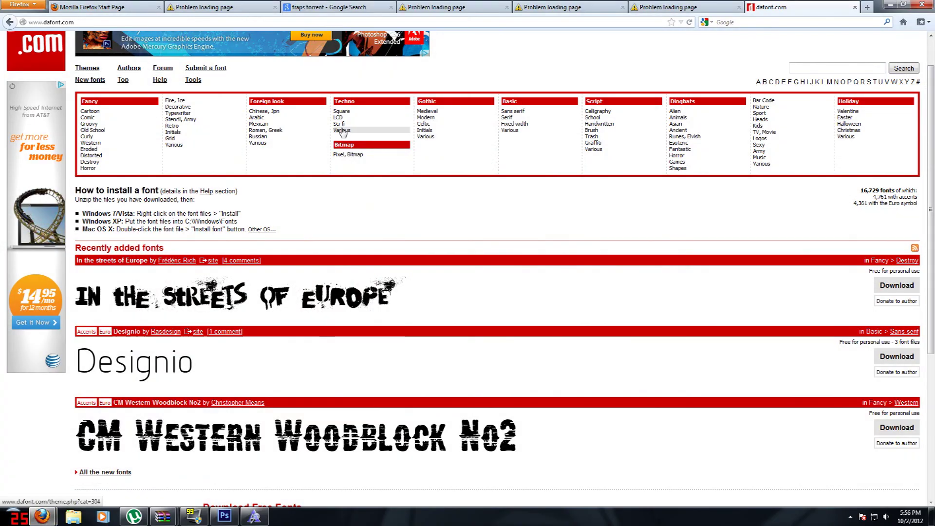